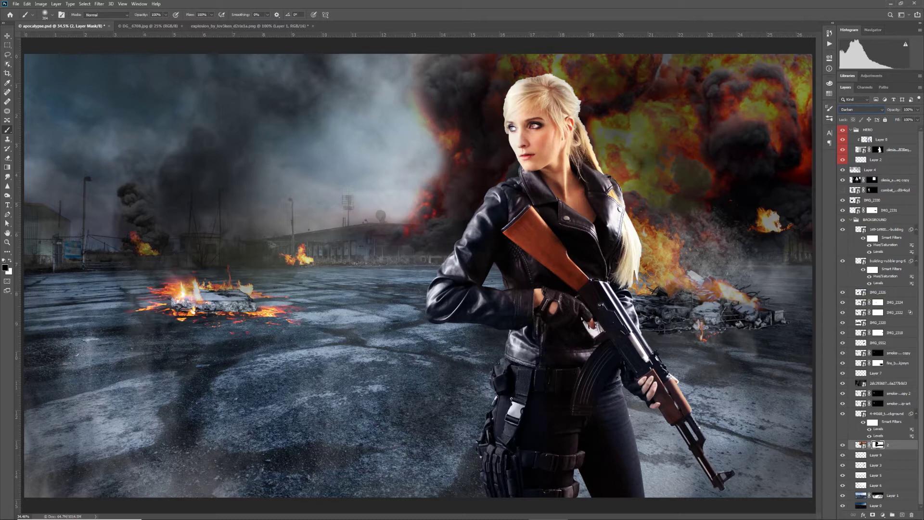
- Try other blend modes on the explosion layer named 2, and delete the layer
click(860, 109)
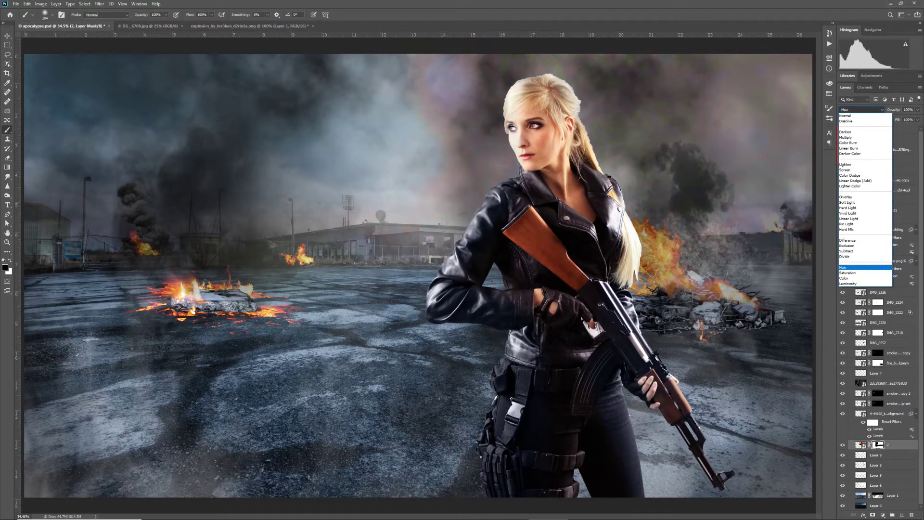
click(852, 115)
drag(893, 110, 866, 110)
click(861, 110)
click(854, 116)
key(Delete)
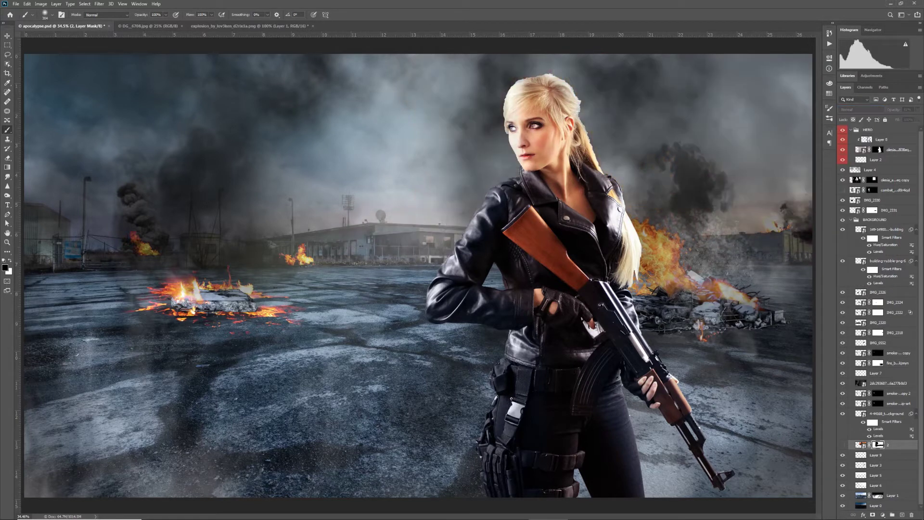
- Place 4.png from the Apocalypse folder into the composite, scale it to about 104% and move it down over the foreground
click(351, 513)
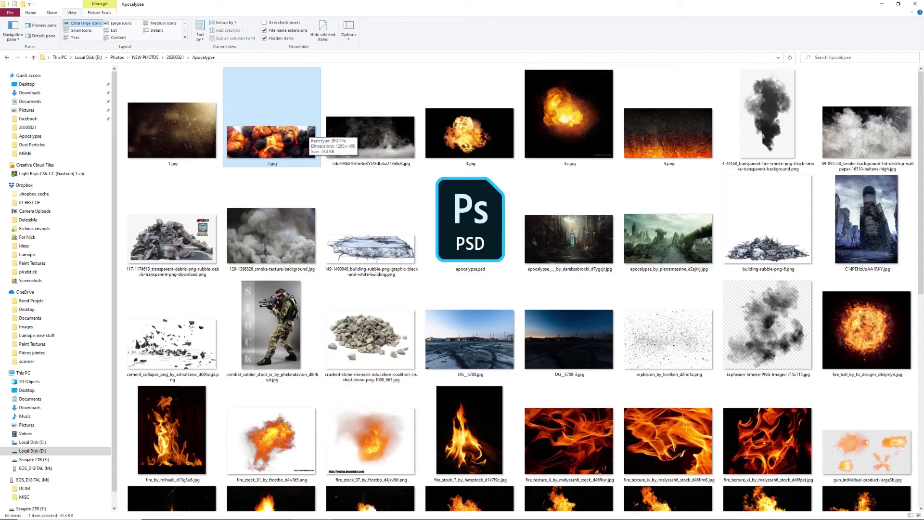
click(553, 513)
drag(552, 512, 413, 278)
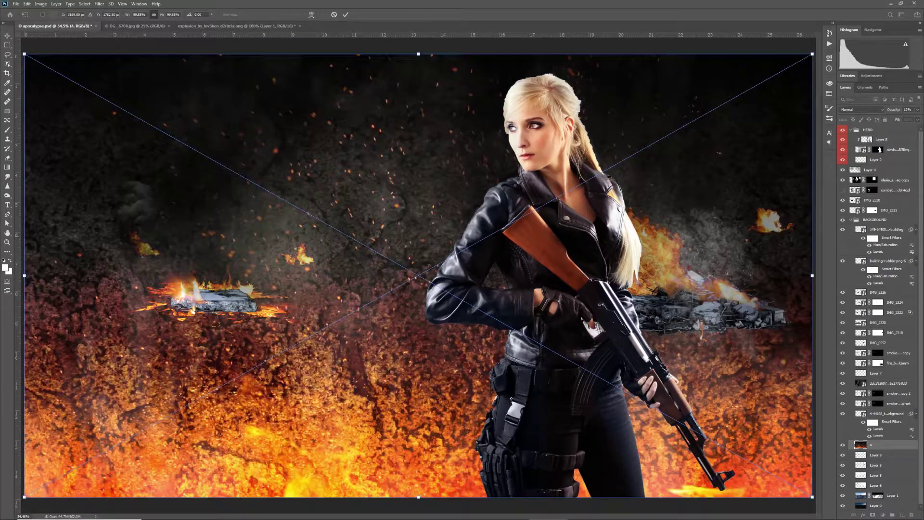
drag(441, 231, 433, 231)
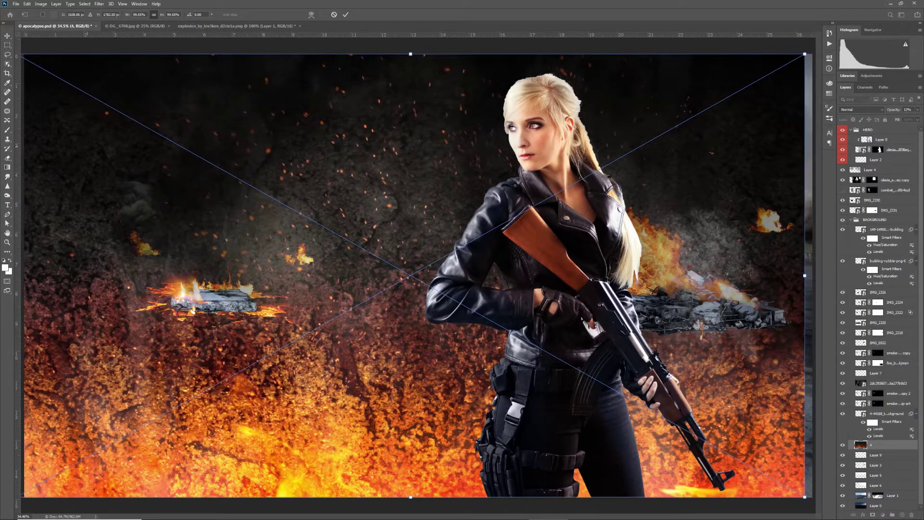
key(ctrl+minus)
drag(792, 62, 827, 41)
drag(440, 231, 441, 334)
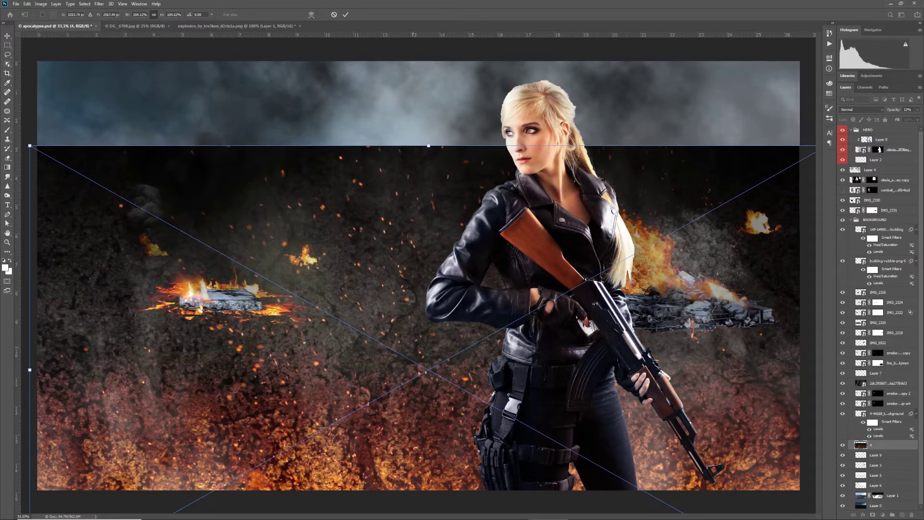
key(Return)
- Set the ember texture layer's blend mode to Color Dodge
click(861, 110)
key(Down)
key(Down)
key(Down)
key(Down)
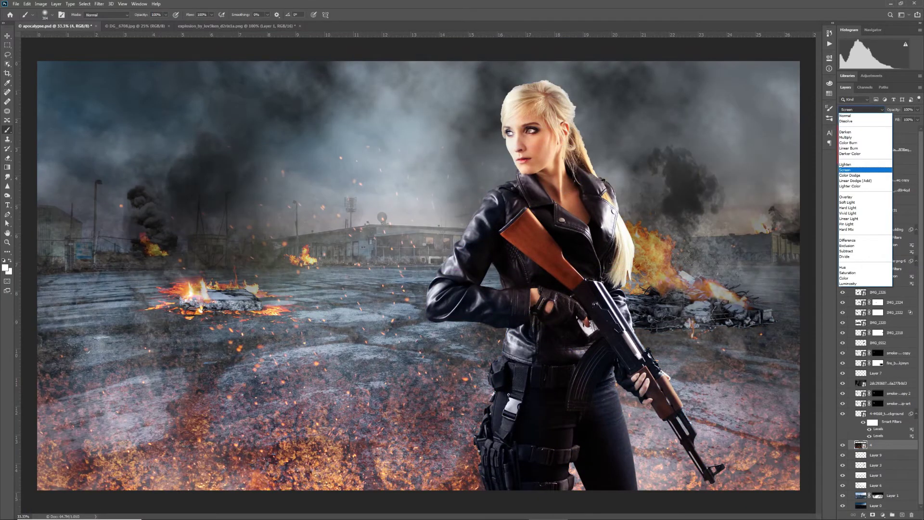
key(Up)
key(Up)
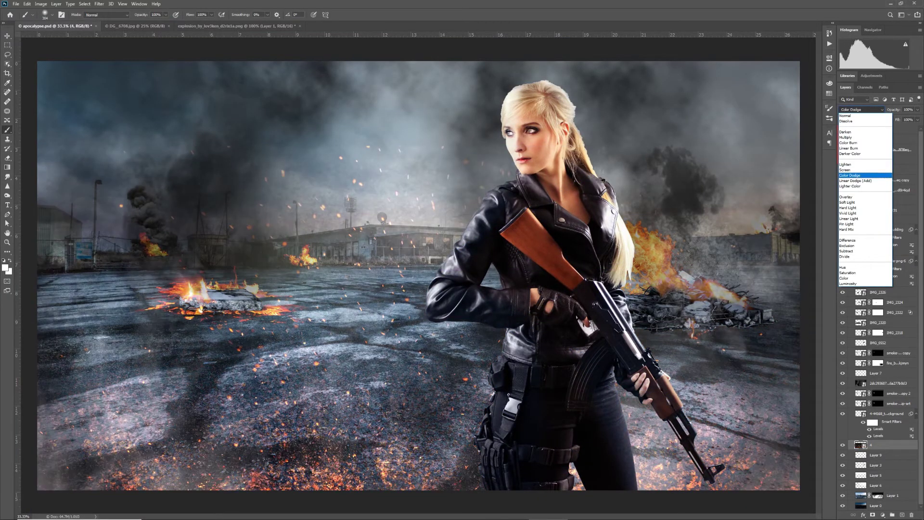
key(Return)
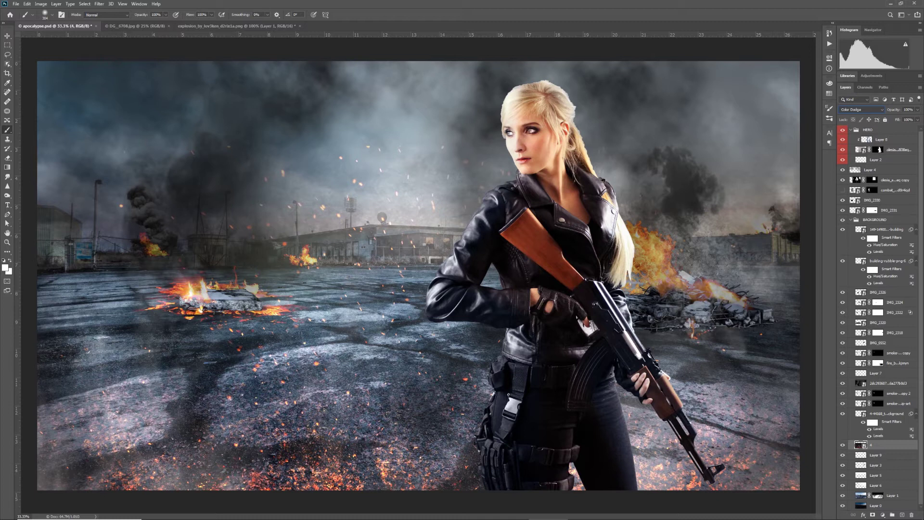
- Add a layer mask to the ember layer and paint out the bright embers along the lower foreground
click(873, 515)
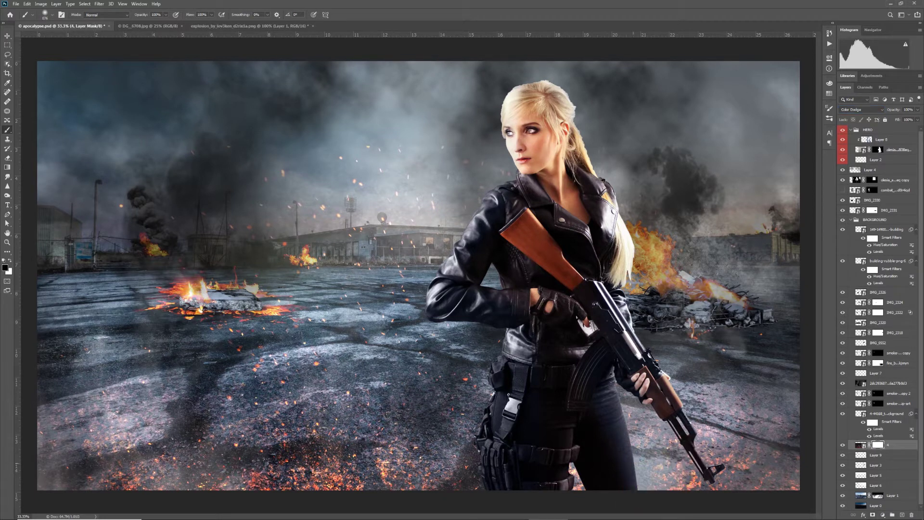
drag(668, 469, 727, 472)
mouse_move(539, 433)
mouse_down()
mouse_move(400, 465)
mouse_move(139, 469)
mouse_up()
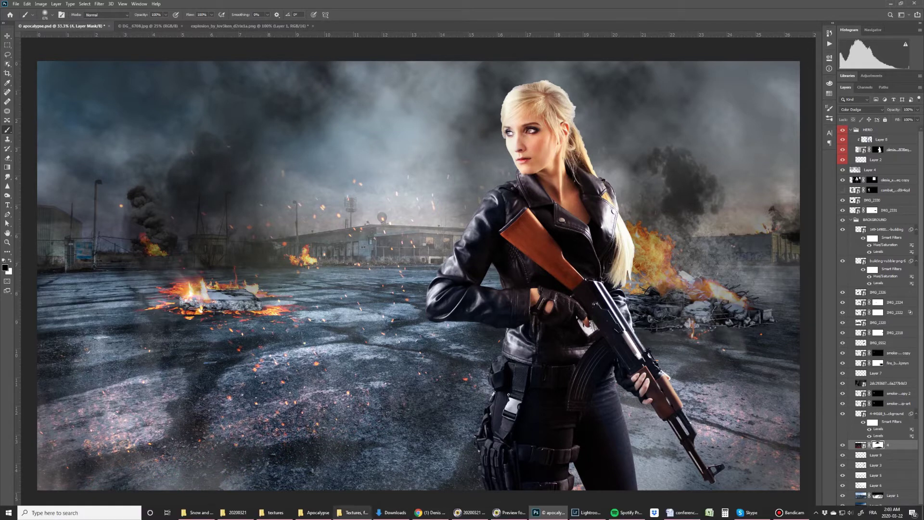
- Place 3a.jpg from the Apocalypse folder as a small fireball image in the sky on the left side
click(318, 518)
click(171, 130)
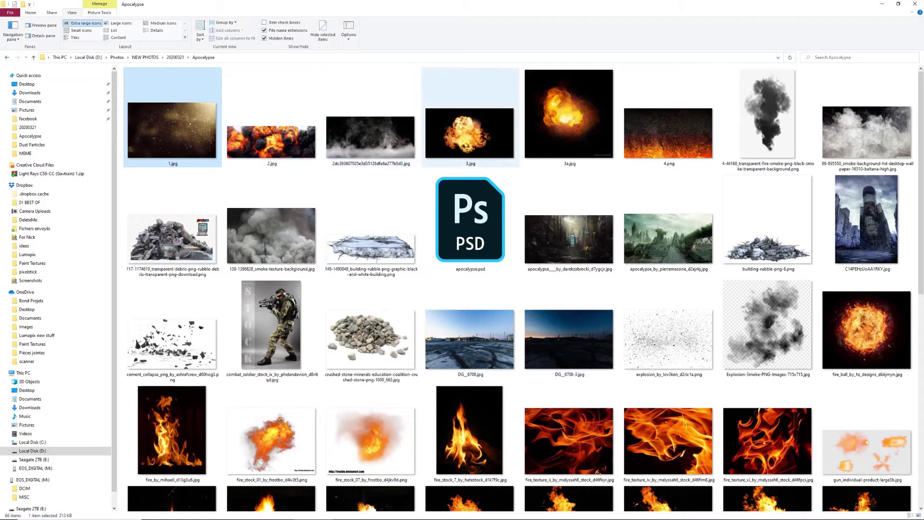
drag(568, 114, 474, 331)
drag(425, 304, 226, 176)
key(Return)
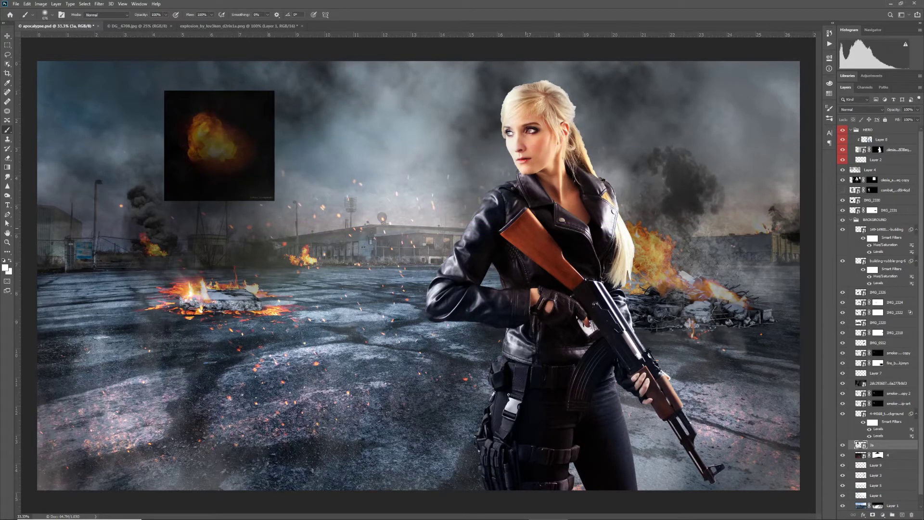
- Move the 3a layer directly above Layer 4 and rasterize it
drag(874, 445, 865, 168)
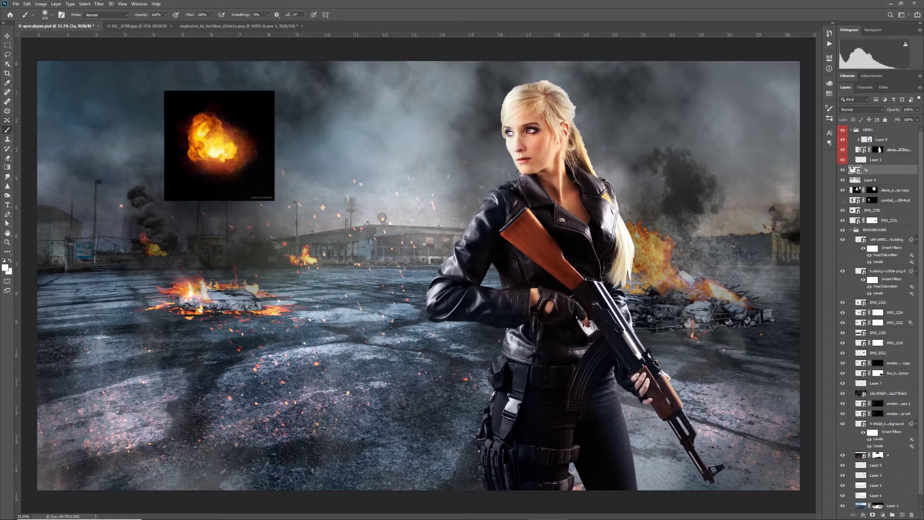
right_click(856, 169)
click(866, 296)
- Erase the outer black area around the fireball, and scale it down to about 29% in the sky left of the woman
key(e)
mouse_move(301, 225)
mouse_down()
mouse_move(260, 190)
mouse_move(271, 159)
mouse_move(175, 188)
mouse_move(169, 106)
mouse_move(267, 96)
mouse_move(252, 112)
mouse_move(272, 165)
mouse_move(196, 151)
mouse_move(373, 137)
mouse_up()
key(ctrl+t)
drag(393, 181, 378, 166)
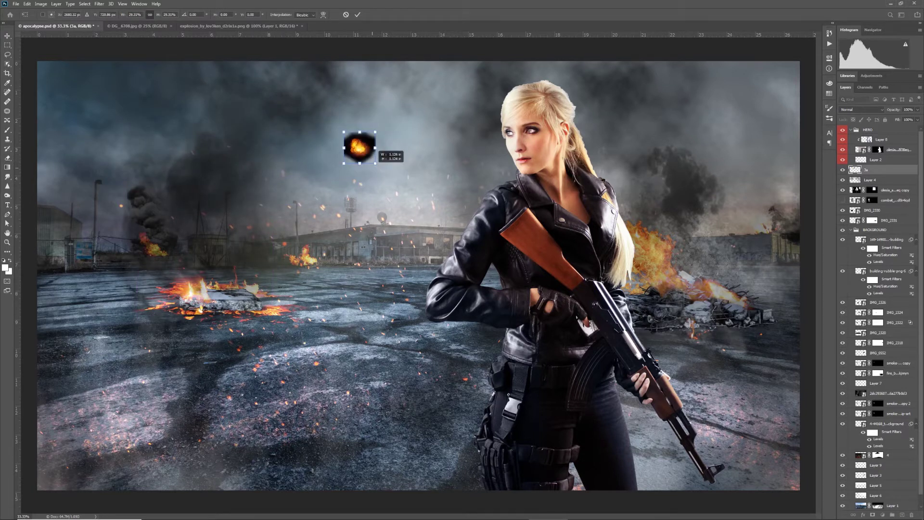
key(Return)
- Try a Motion Blur with a distance of 1511 pixels on the fireball layer
click(99, 4)
mouse_move(121, 99)
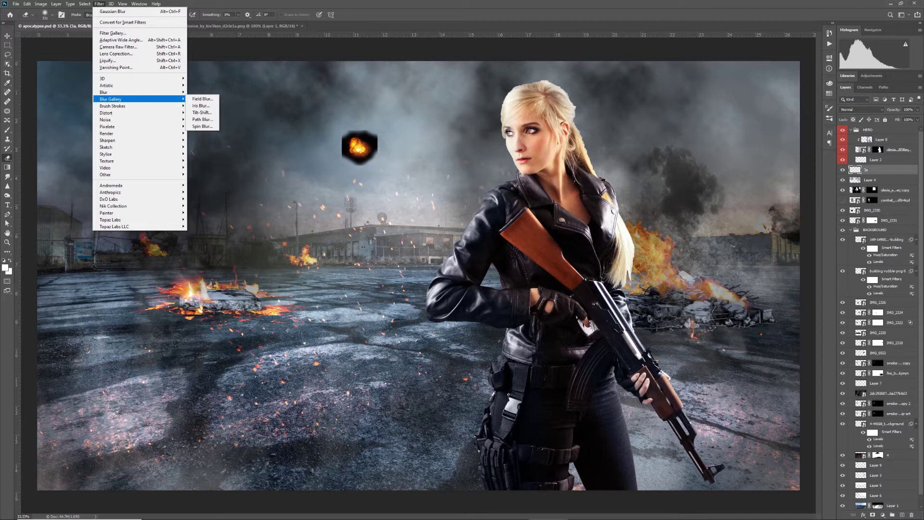
click(205, 134)
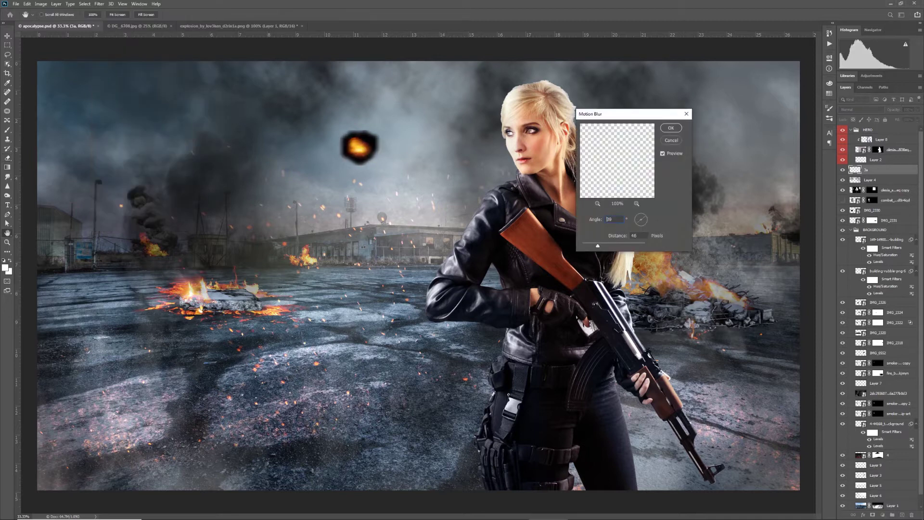
drag(601, 245, 639, 246)
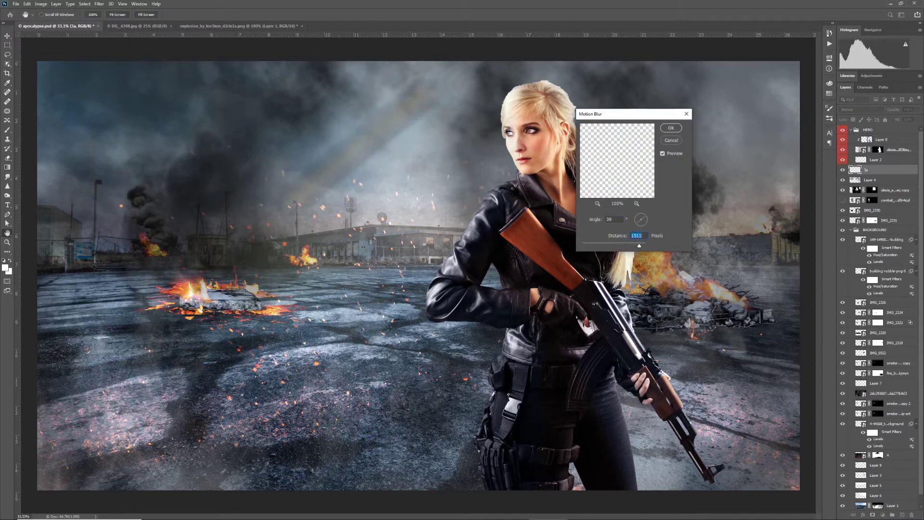
key(Return)
key(e)
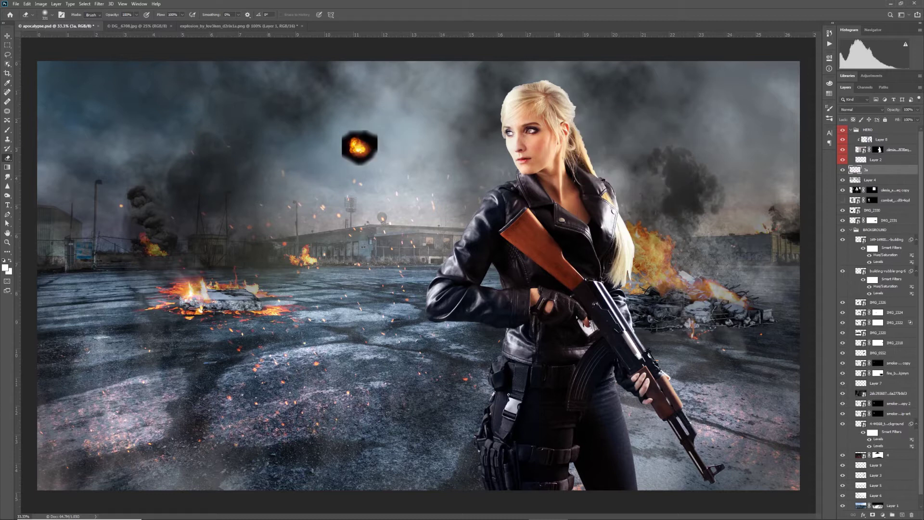
- Duplicate the 3a layer, hide the copy, and change the original's blend mode to drop out its black surround
key(ctrl+j)
click(877, 180)
click(862, 110)
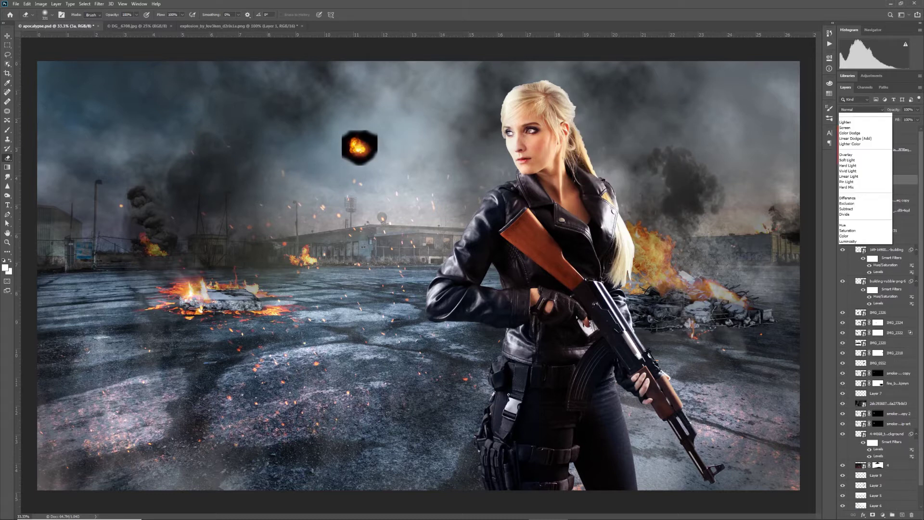
click(859, 153)
click(842, 170)
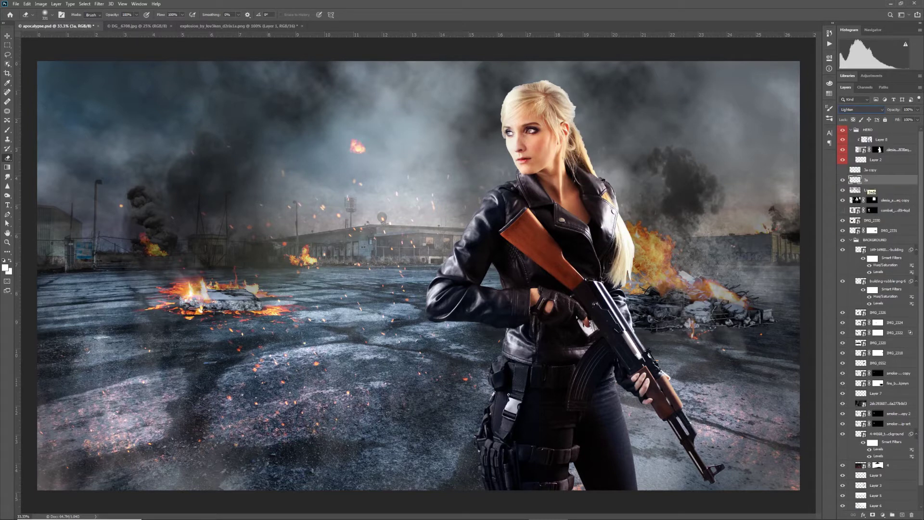
click(861, 109)
click(862, 165)
- Show the 3a copy layer and set its blend mode to Lighter Color
click(842, 170)
click(866, 170)
click(861, 109)
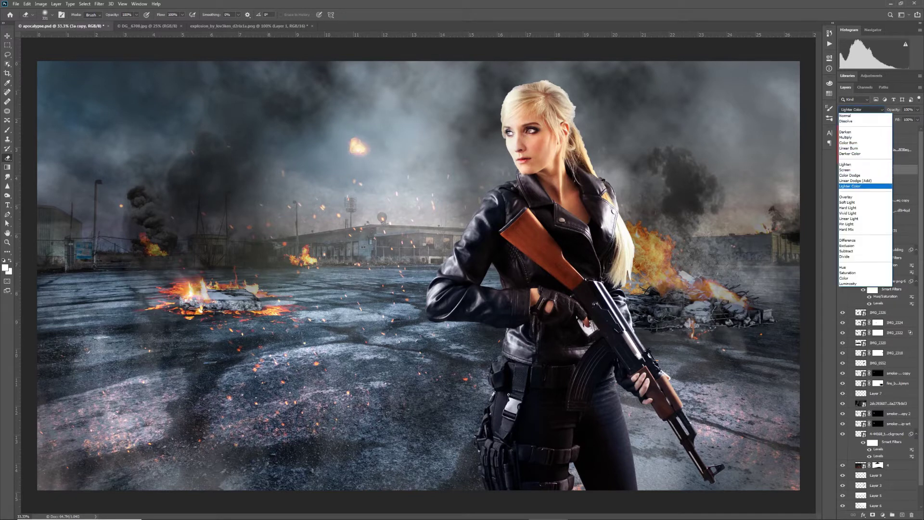
click(862, 185)
- Try a Path Blur on the 3a copy, with the path curving from the fireball toward the upper right
click(100, 4)
mouse_move(139, 99)
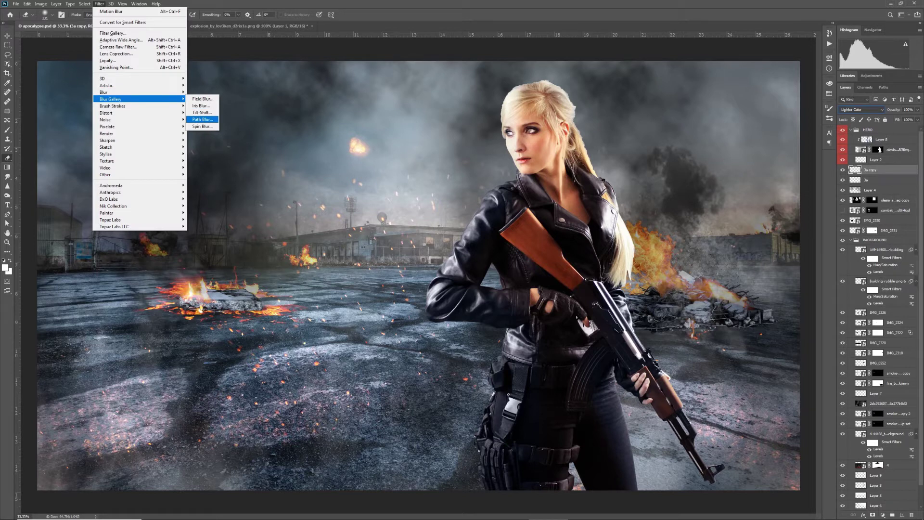
click(202, 120)
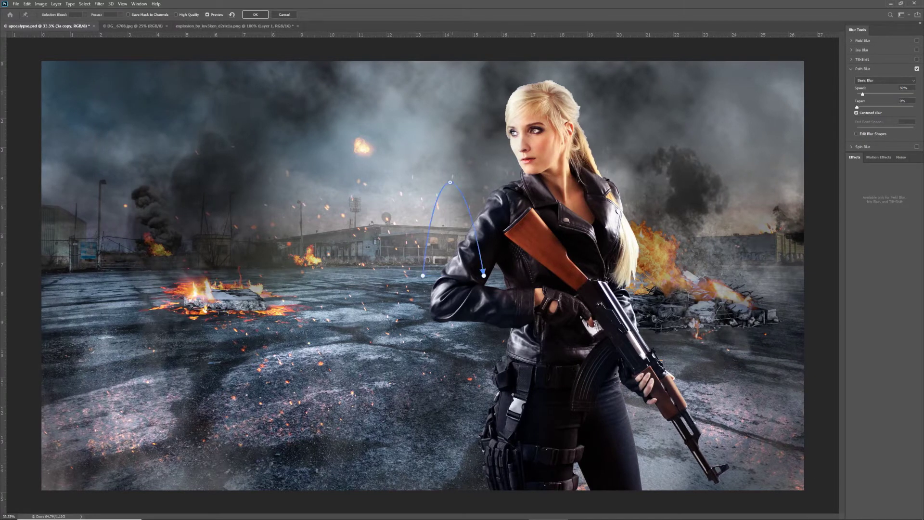
drag(483, 275, 616, 210)
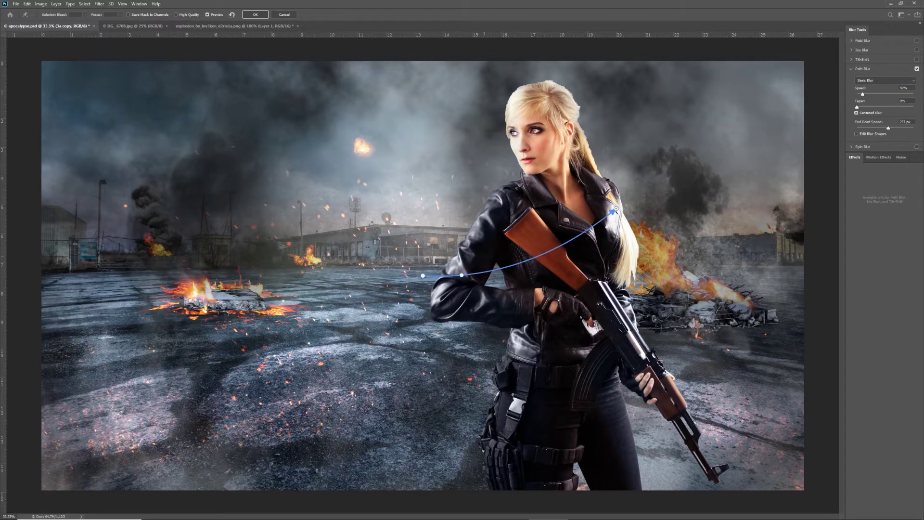
drag(462, 274, 367, 152)
drag(616, 210, 663, 30)
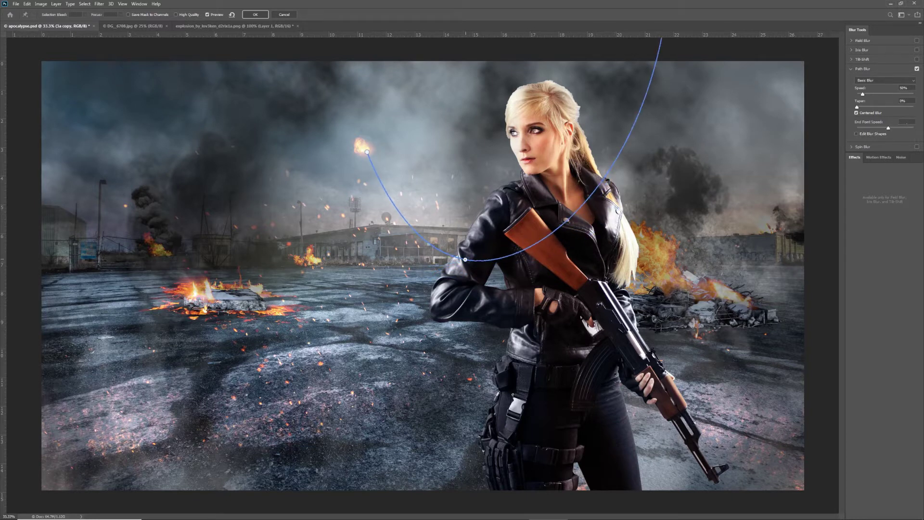
drag(465, 259, 463, 103)
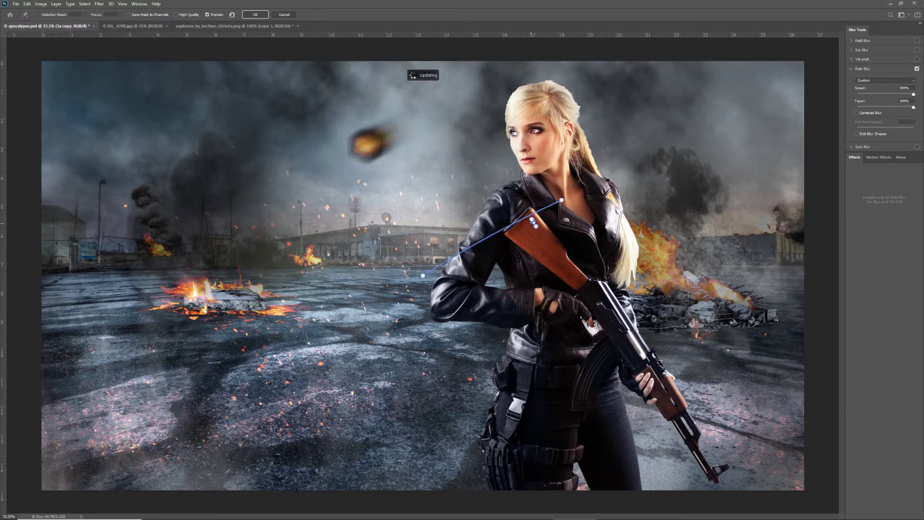
- Apply the Path Blur to the 3a copy with a longer diagonal blur arrow, 500% speed and a raised end point speed
drag(531, 220, 503, 231)
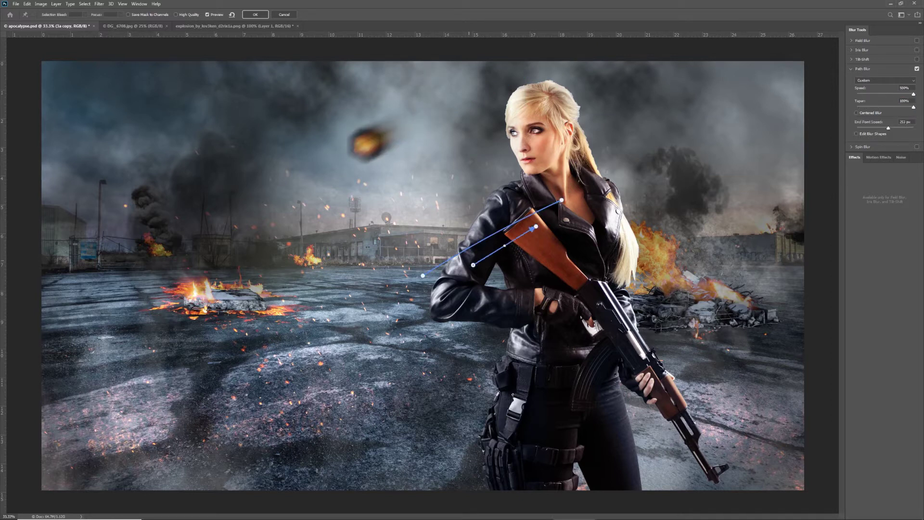
key(super+x)
drag(473, 265, 447, 260)
key(Escape)
mouse_move(913, 94)
mouse_down()
mouse_move(887, 94)
mouse_move(913, 94)
mouse_up()
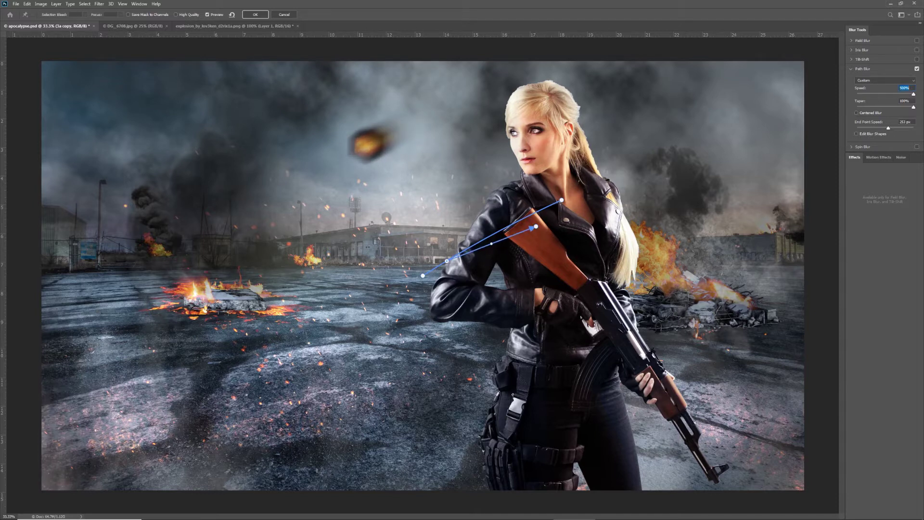
drag(888, 128, 914, 128)
drag(888, 128, 908, 128)
key(Return)
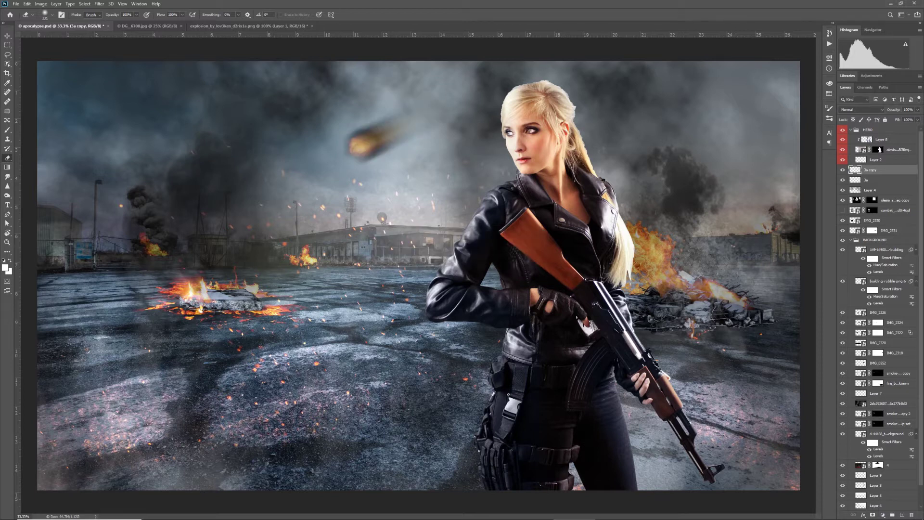
- Set the blurred 3a copy to Linear Dodge (Add) and rotate its trail to horizontal above the original fireball
click(860, 110)
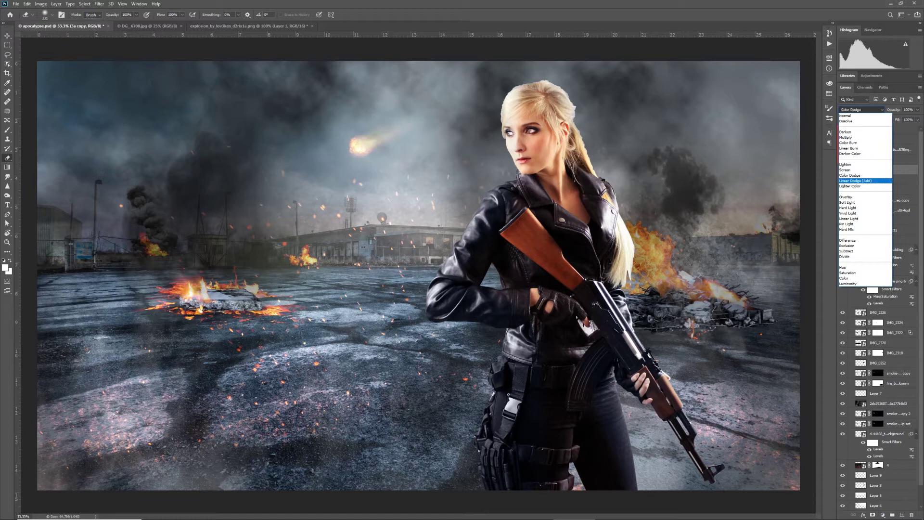
click(861, 180)
key(ctrl+t)
drag(342, 166, 350, 161)
key(Return)
- Stretch the blurred fire trail horizontally into a long streak reaching behind the woman's head
key(ctrl+t)
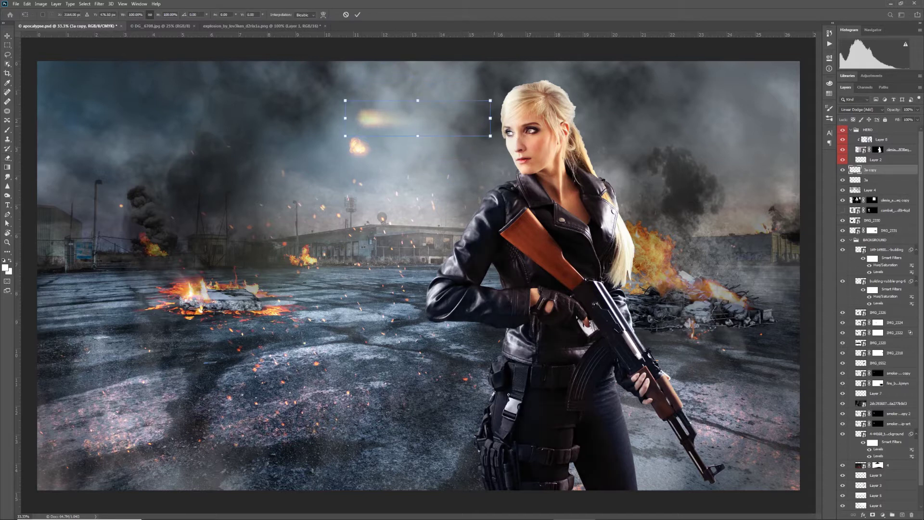
drag(491, 118, 879, 112)
key(Return)
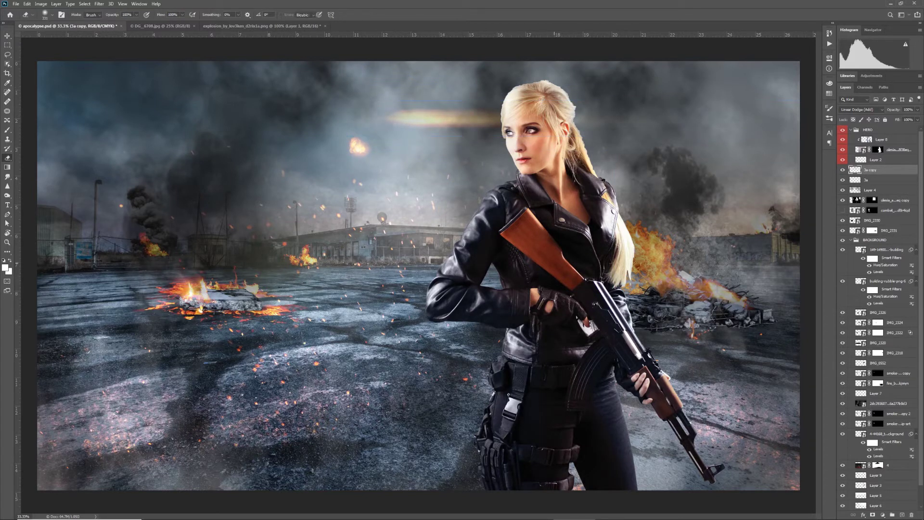
- Rotate the stretched trail diagonally up to the right and align its lower end with the original fireball
key(ctrl+t)
drag(449, 191, 503, 264)
drag(460, 212, 390, 134)
key(Return)
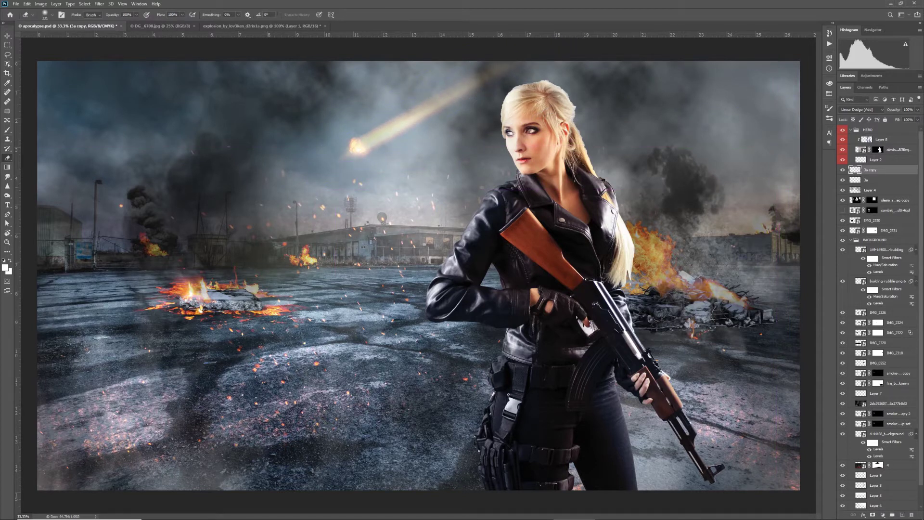
- Rotate the blurred fire trail back to horizontal and line it up with the original fireball
key(ctrl+t)
drag(474, 280, 355, 206)
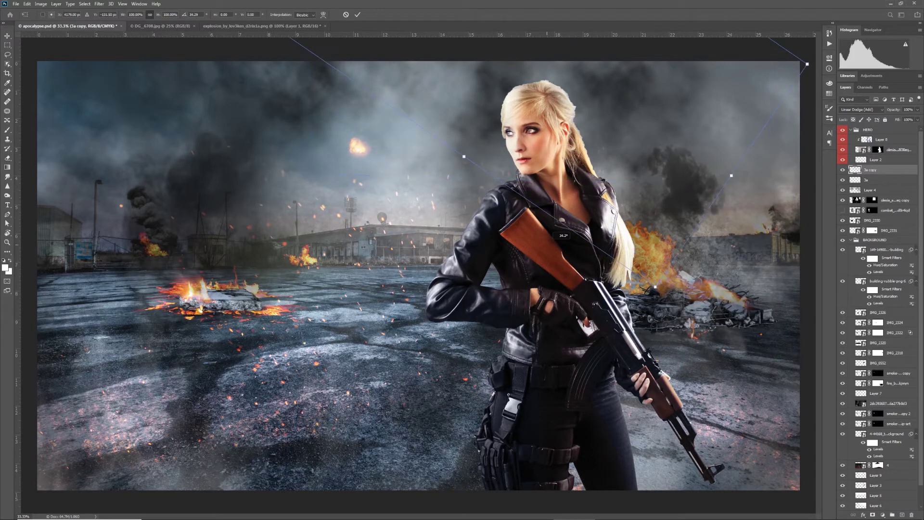
drag(535, 151, 534, 258)
drag(510, 327, 522, 328)
key(Return)
- Squeeze the trail vertically into a thin streak and rotate it diagonally up to the right from the fireball
key(ctrl+t)
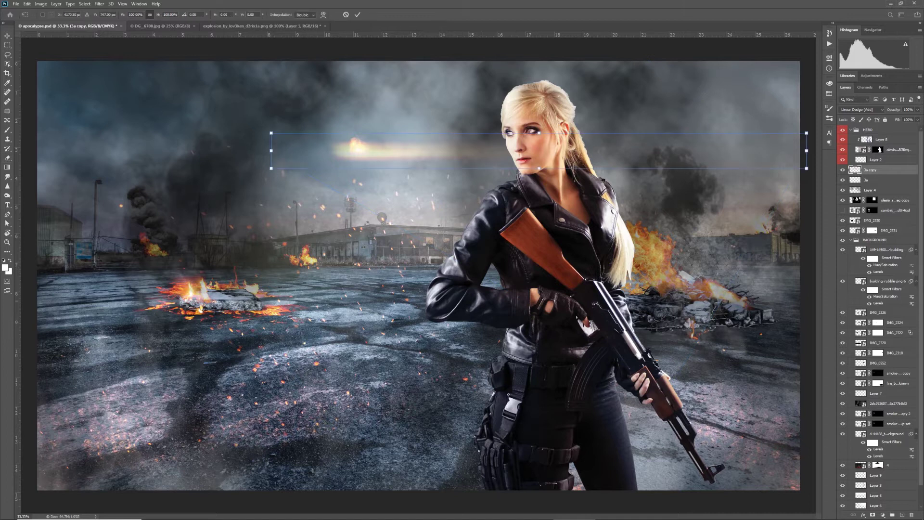
drag(539, 133, 539, 133)
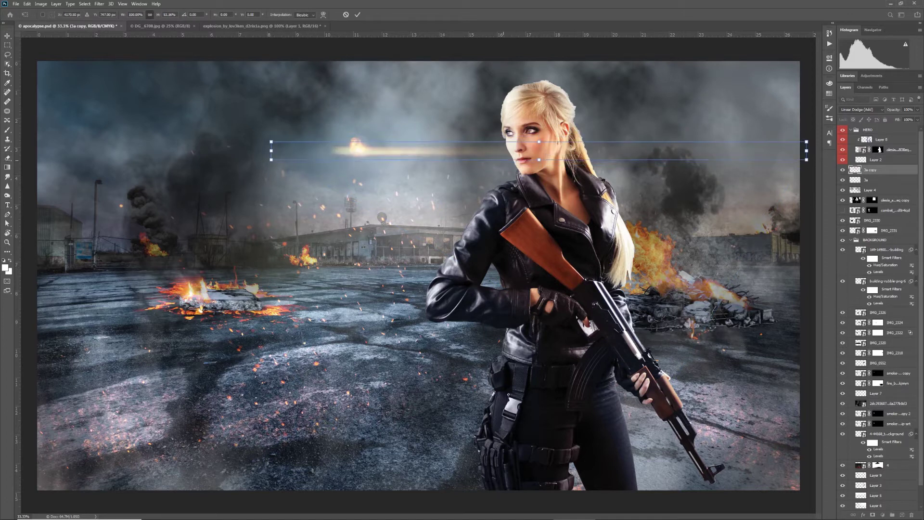
drag(477, 182, 495, 235)
mouse_move(452, 216)
mouse_down()
mouse_move(440, 88)
mouse_move(435, 94)
mouse_up()
key(Return)
- Lower the trail layer's opacity slightly and duplicate the original 3a fireball layer to brighten it
key(e)
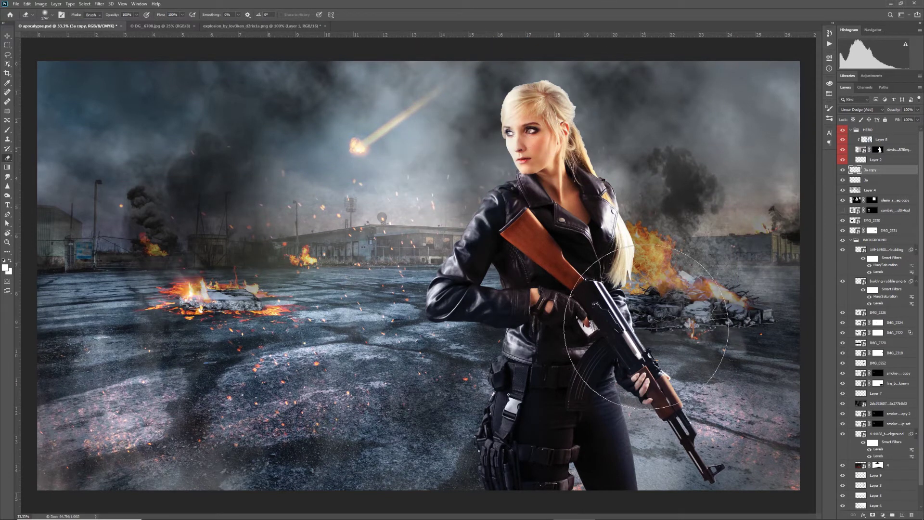
drag(893, 110, 889, 110)
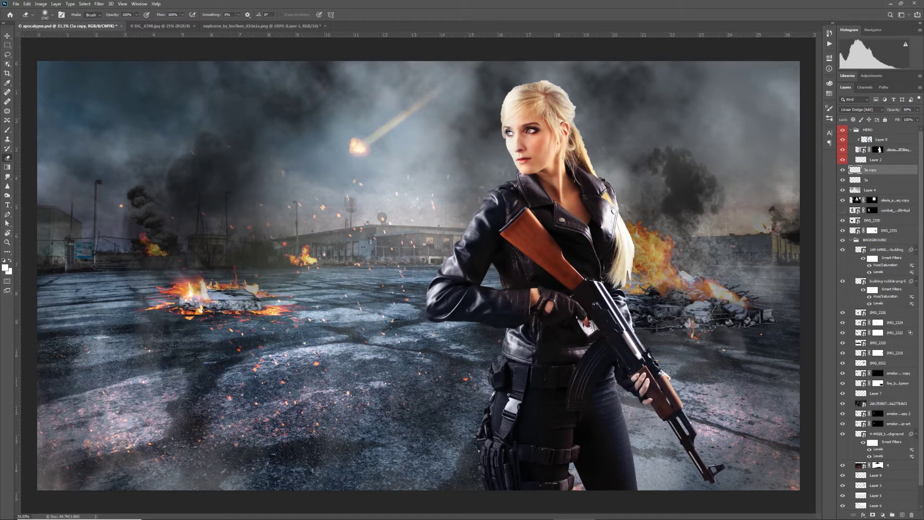
click(866, 180)
key(ctrl+j)
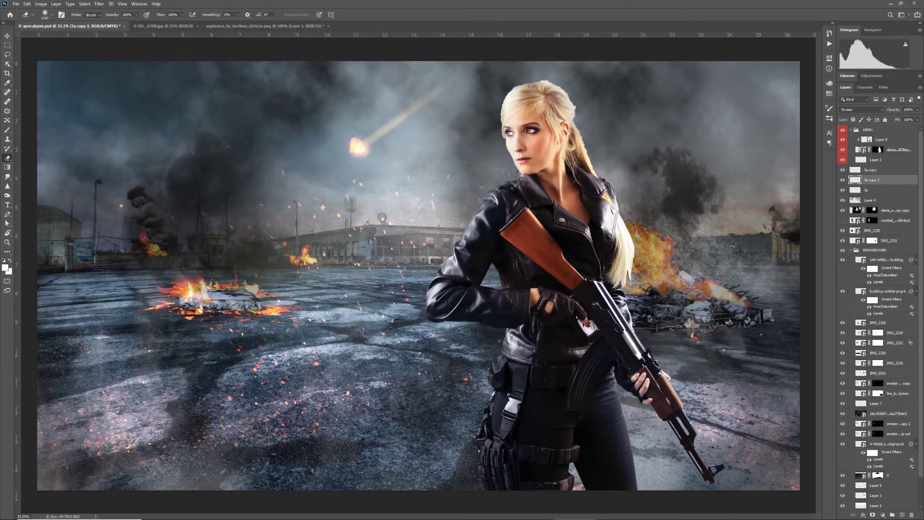
- Place the explosion image 3a.jpg from the Apocalypse folder into the composite
click(448, 512)
click(322, 513)
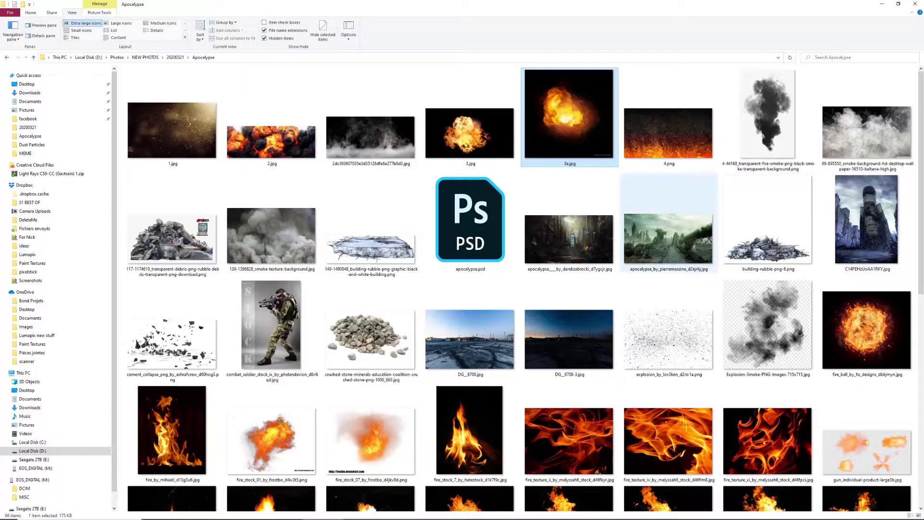
drag(471, 138, 461, 291)
drag(568, 120, 417, 268)
key(Return)
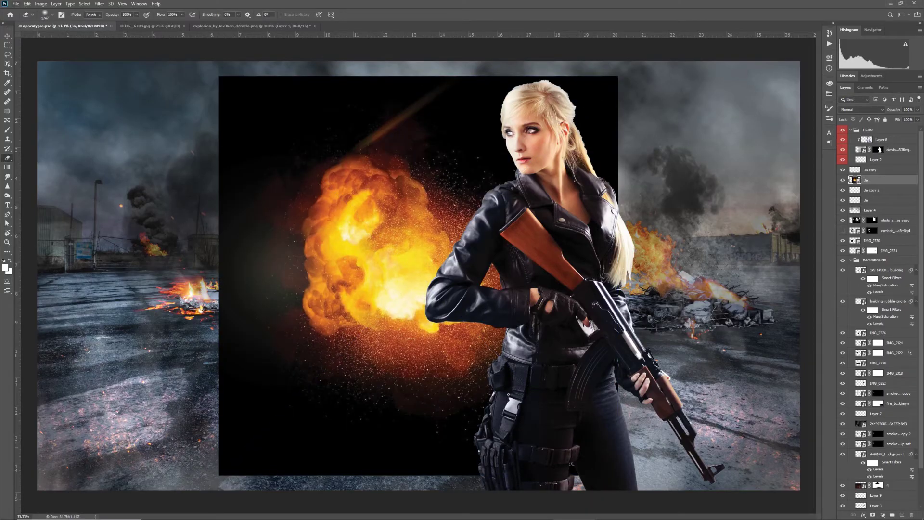
- Shrink and rotate the placed explosion into a small fireball in the sky to the right of the woman's head
key(ctrl+t)
drag(618, 476, 448, 305)
mouse_move(465, 289)
mouse_down()
mouse_move(394, 331)
mouse_move(380, 323)
mouse_move(666, 138)
mouse_move(708, 91)
mouse_up()
key(Return)
key(ctrl+t)
key(Return)
- Rasterize the small fireball layer, set it to Screen and duplicate it
key(e)
click(707, 91)
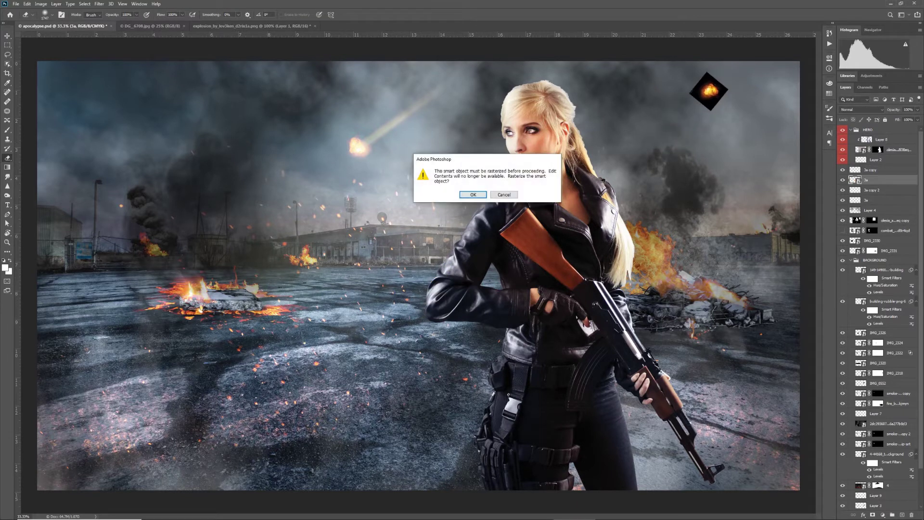
key(Escape)
click(861, 109)
click(861, 169)
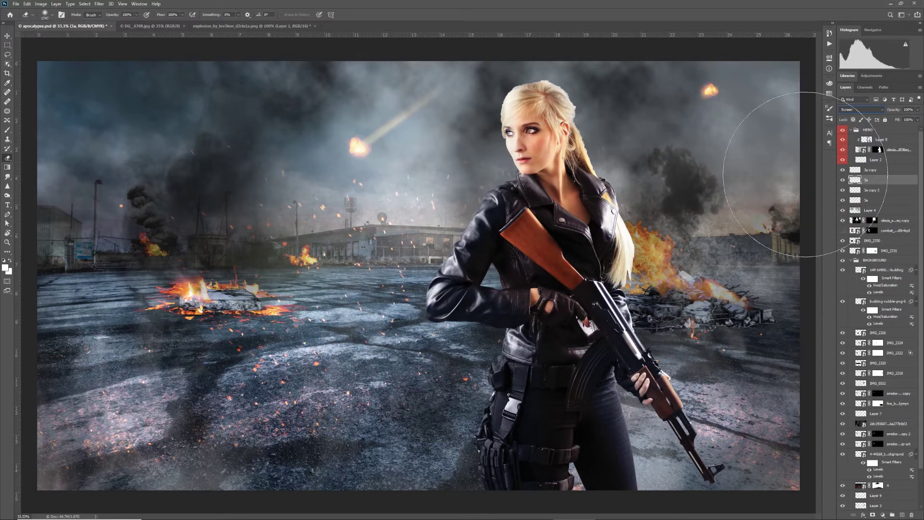
click(843, 190)
key(ctrl+j)
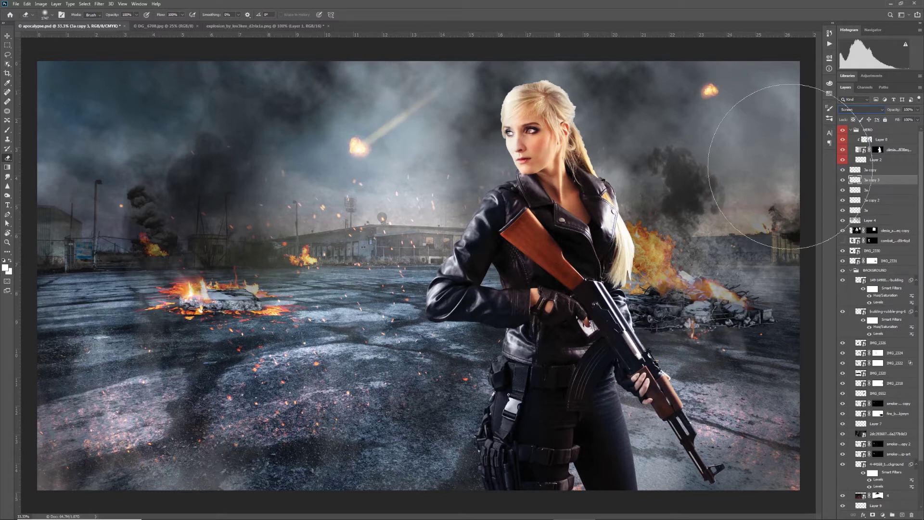
- Copy the 3a copy fire trail to the small fireball and scale it down to fit behind it
drag(413, 110, 667, 96)
key(ctrl+z)
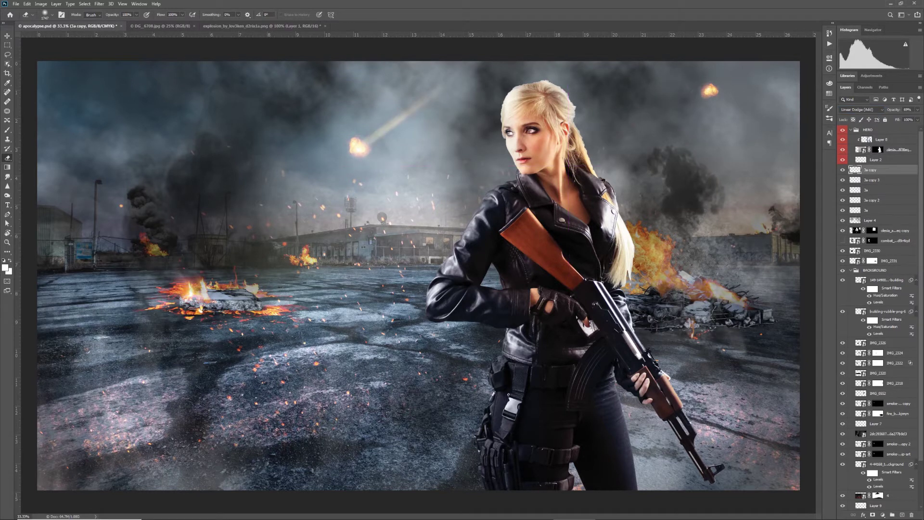
drag(390, 122, 746, 63)
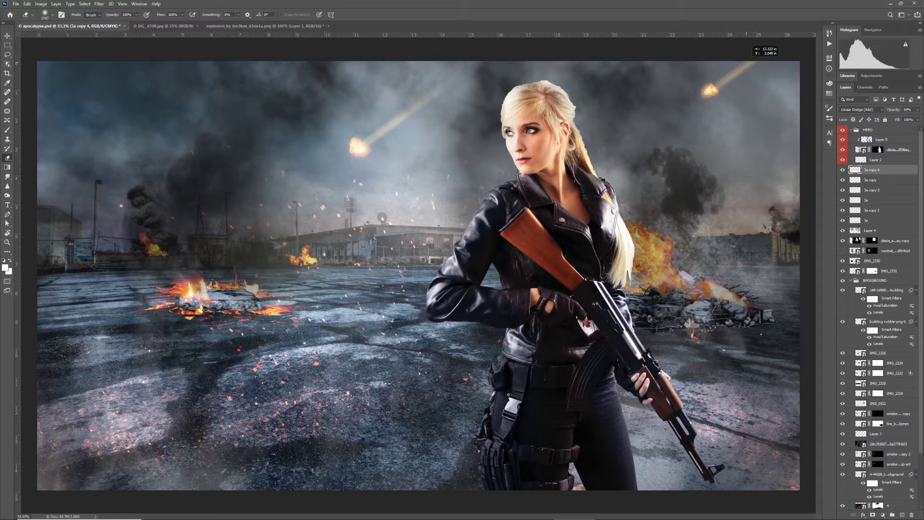
key(ctrl+t)
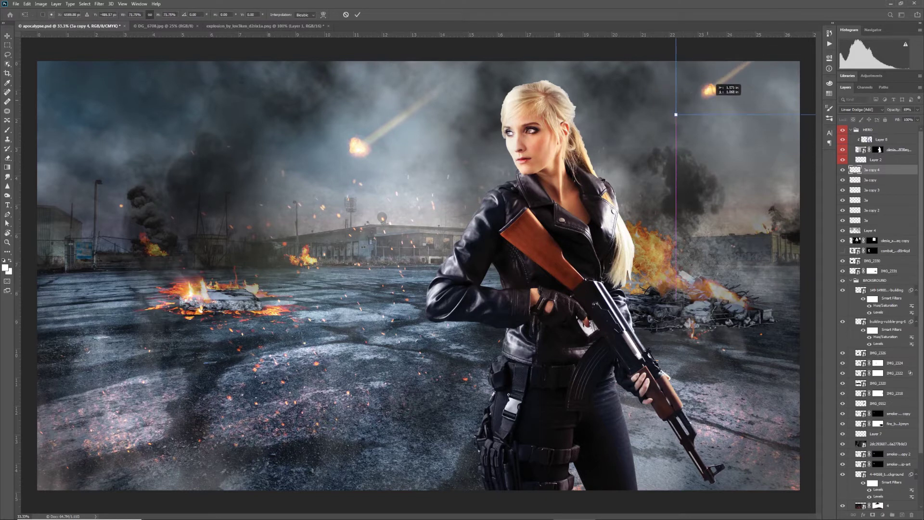
key(Return)
- Erase part of the small fireball's trail with a large soft Eraser and fade that stroke to keep a faint trail
click(789, 99)
key(ctrl+shift+f)
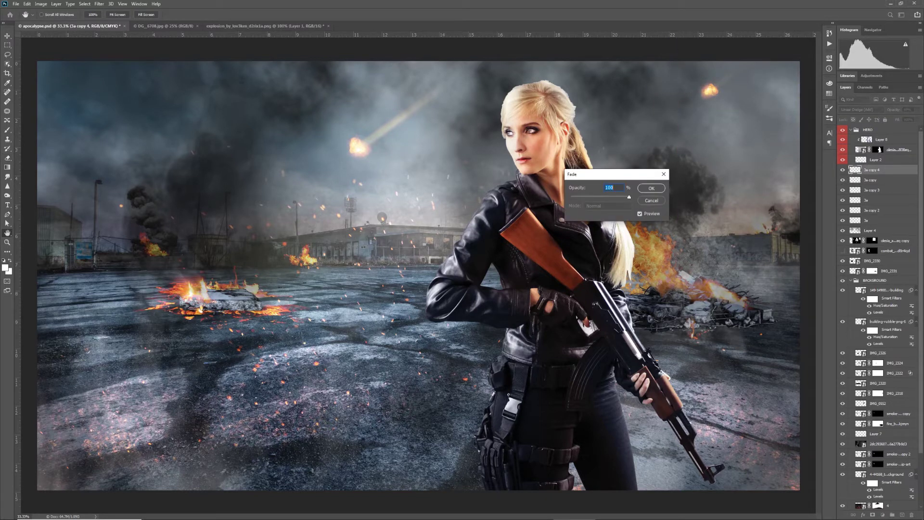
click(651, 188)
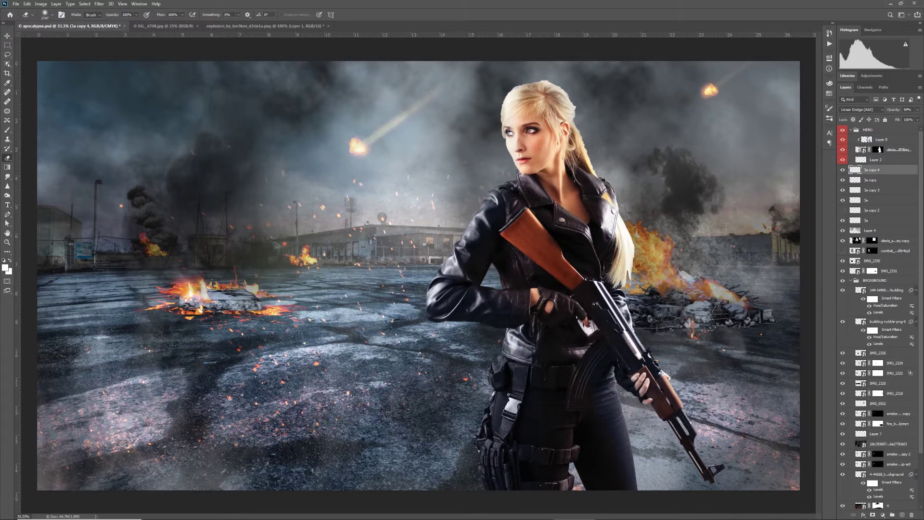
- Place the explosion image 3.jpg from the Apocalypse folder as a small fireball in the sky above the lamp post
click(323, 512)
drag(471, 133, 438, 269)
mouse_move(37, 61)
mouse_down()
mouse_move(398, 264)
mouse_move(74, 129)
mouse_move(100, 150)
mouse_move(149, 127)
mouse_move(104, 122)
mouse_move(113, 149)
mouse_up()
key(Return)
- Set the 3.jpg explosion layer to Lighten, then shrink and rotate it into a tiny distant fireball
click(862, 109)
click(862, 164)
key(ctrl+t)
key(Return)
key(ctrl+t)
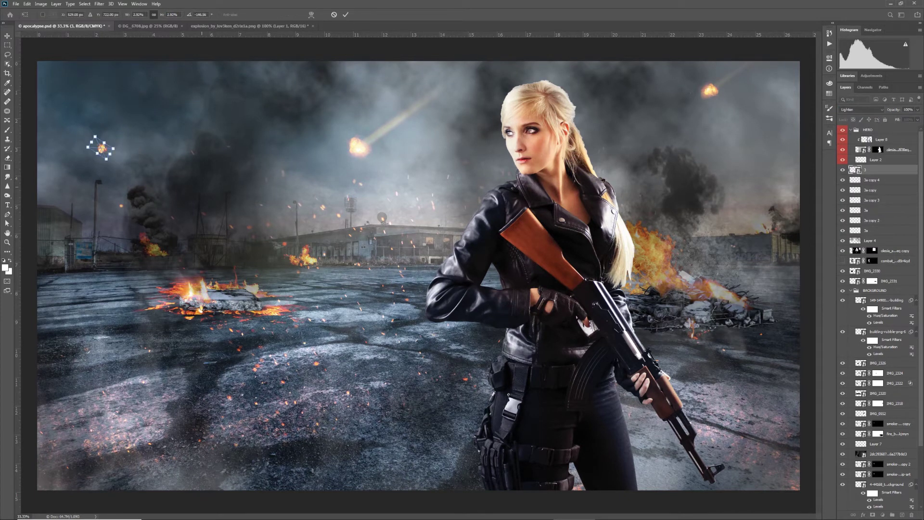
key(Return)
- Copy the 3a copy 4 trail across the sky to the tiny fireball above the lamp post
click(842, 180)
click(871, 180)
drag(627, 152, 54, 183)
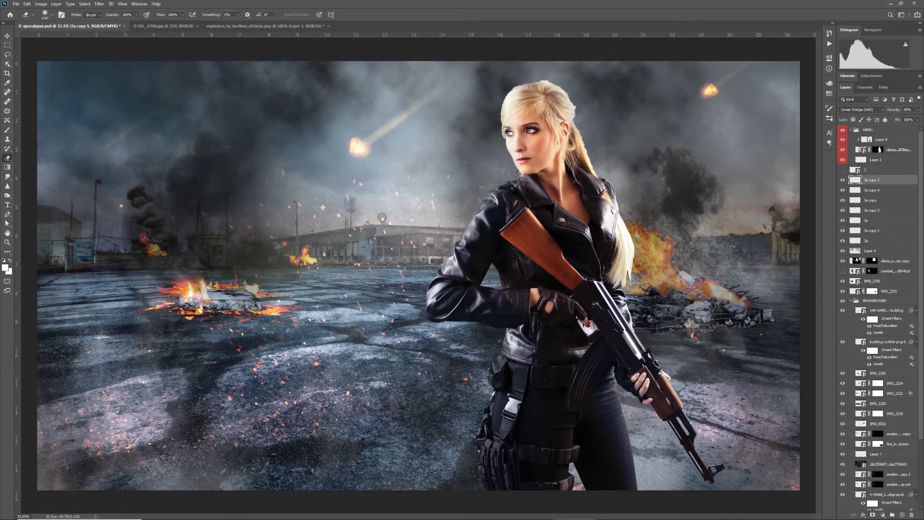
- Reduce the tiny fireball's opacity and move it with its trail below IMG_2222 in the BACKGROUND group
click(871, 170)
click(893, 110)
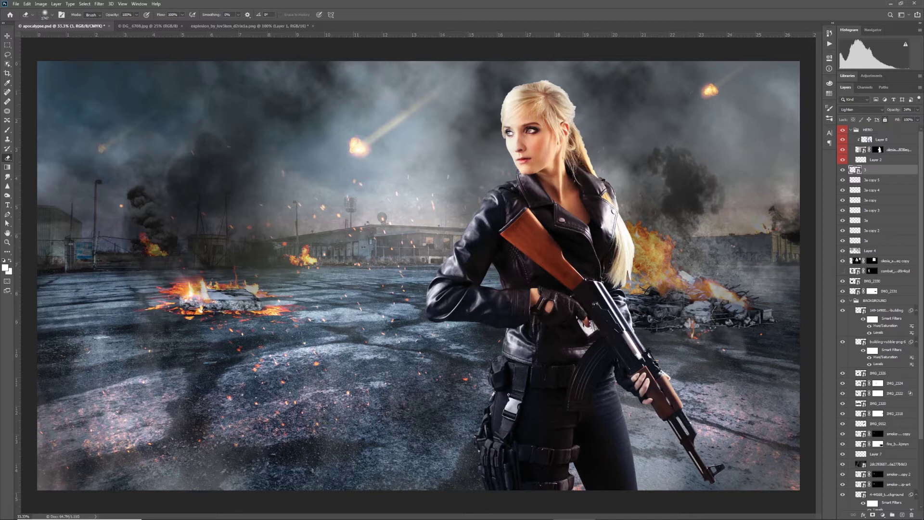
shift+click(871, 180)
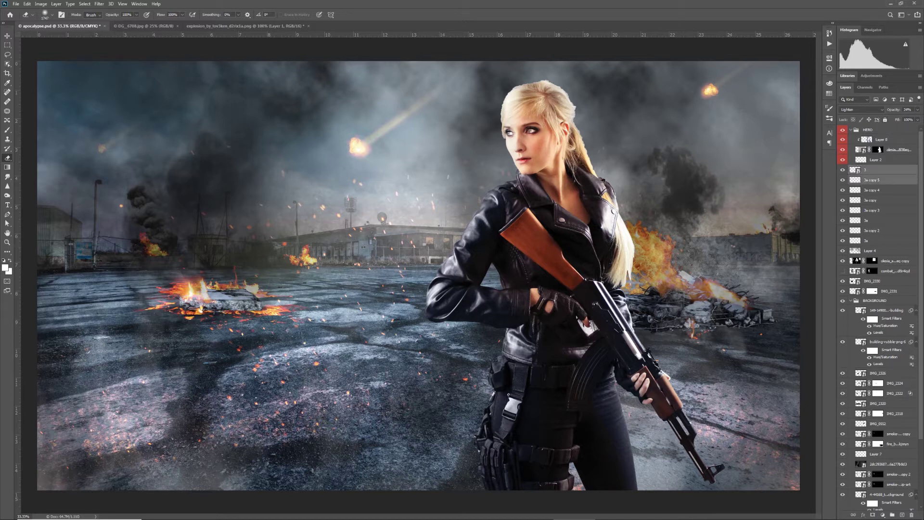
drag(872, 180, 871, 398)
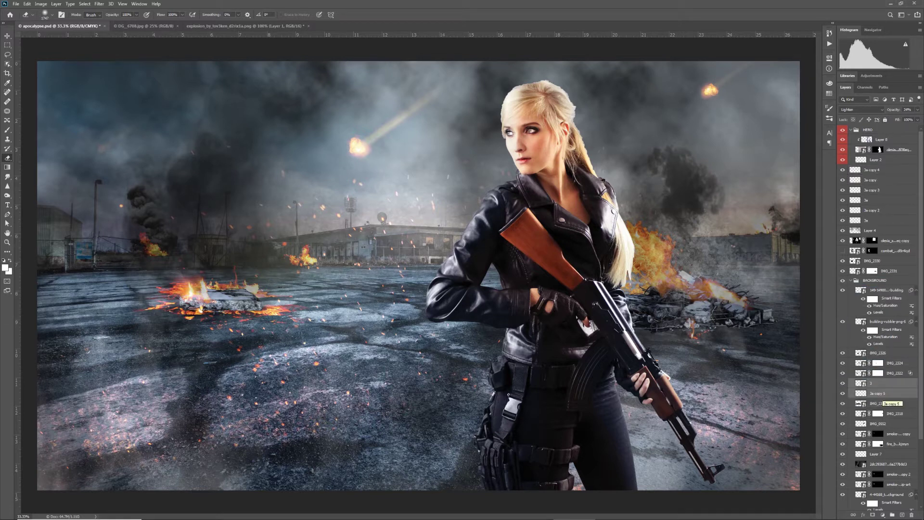
- Move all the remaining 3a fireball and trail layers into the BACKGROUND group, below IMG_2218
click(871, 170)
click(842, 210)
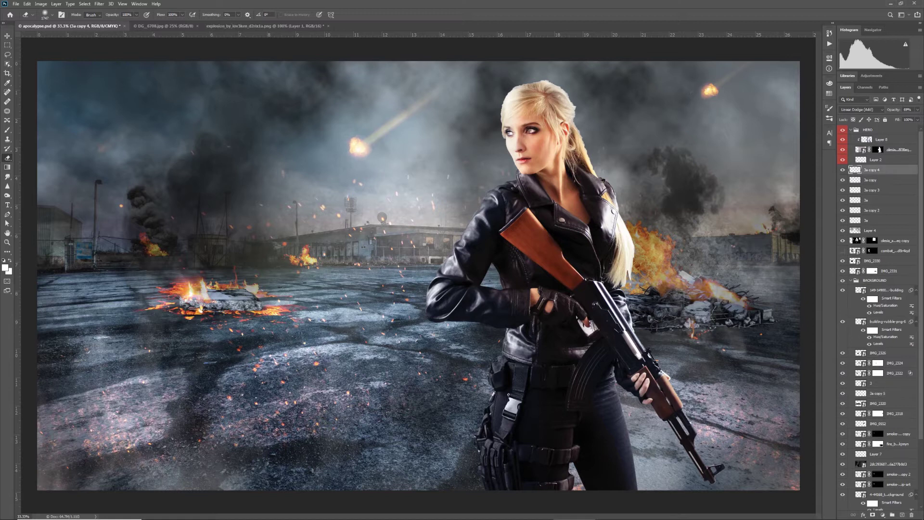
shift+click(872, 210)
drag(857, 289, 857, 417)
- Move one 3a fireball layer directly below the combat soldier layer and 3a copy 3 to the top of the BACKGROUND group
click(877, 363)
click(842, 363)
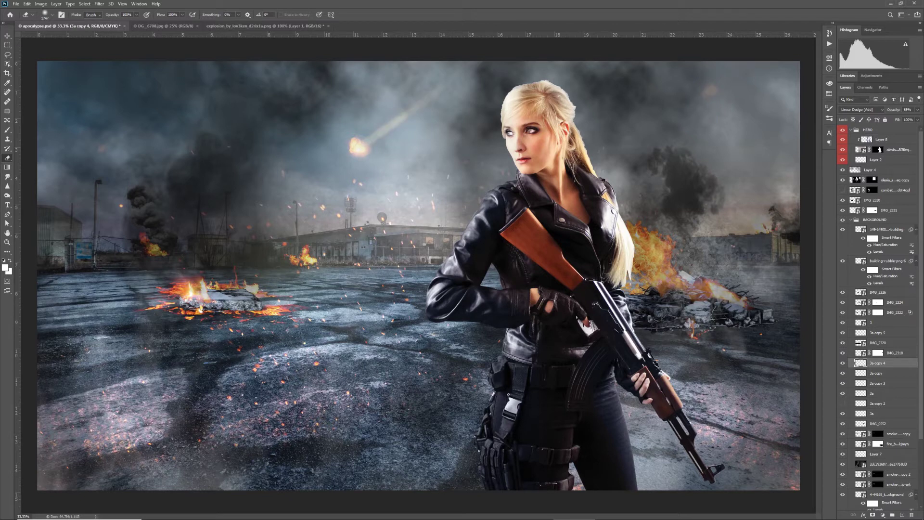
click(842, 393)
click(890, 393)
drag(881, 393, 880, 195)
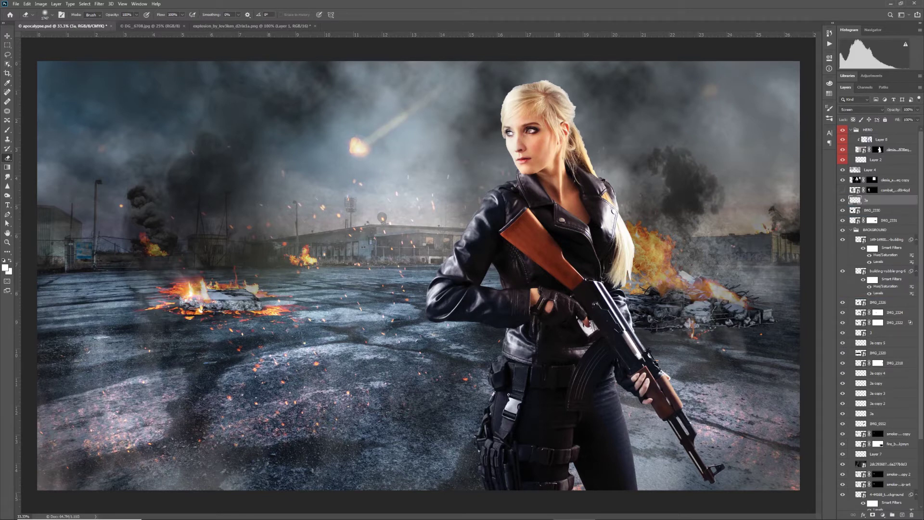
drag(880, 393, 881, 235)
click(842, 393)
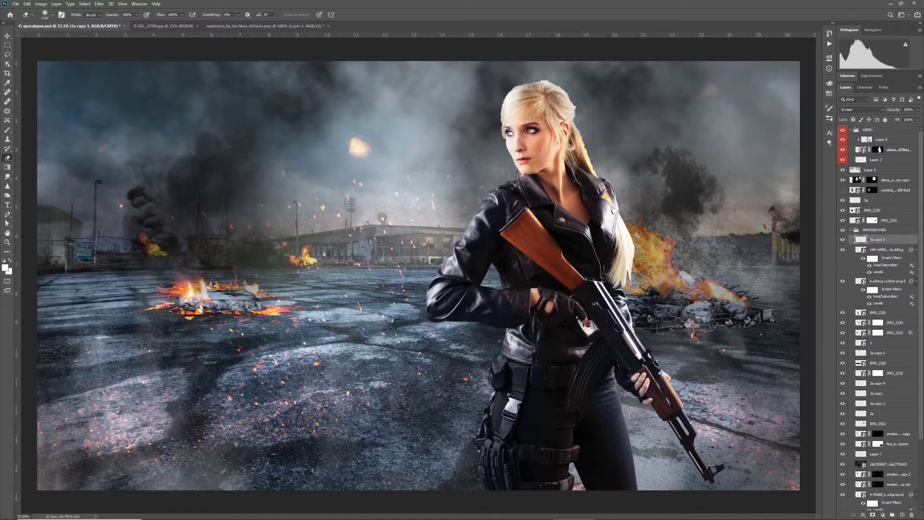
- Choose a Clouds & Skies brush and add a layer mask to the 3a copy trail layer
click(842, 394)
click(881, 393)
click(7, 130)
click(52, 15)
scroll(52, 240, down, 3)
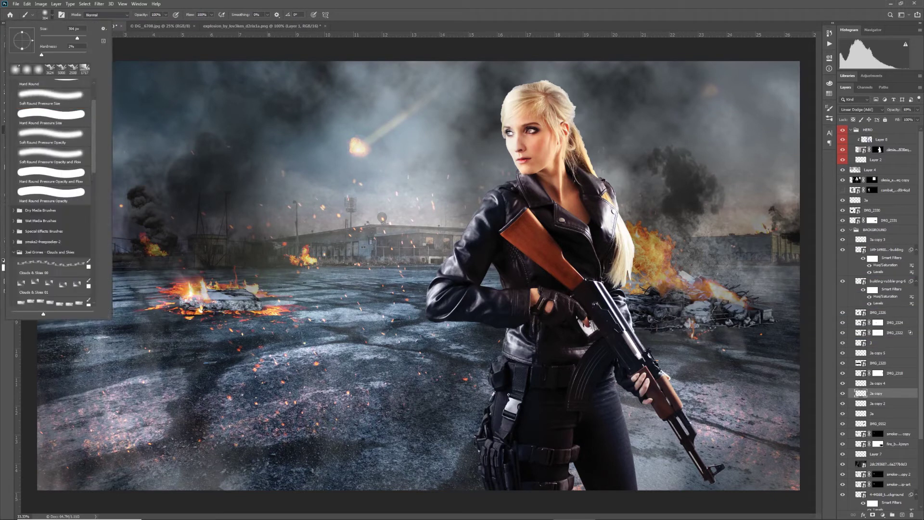
click(52, 271)
click(872, 515)
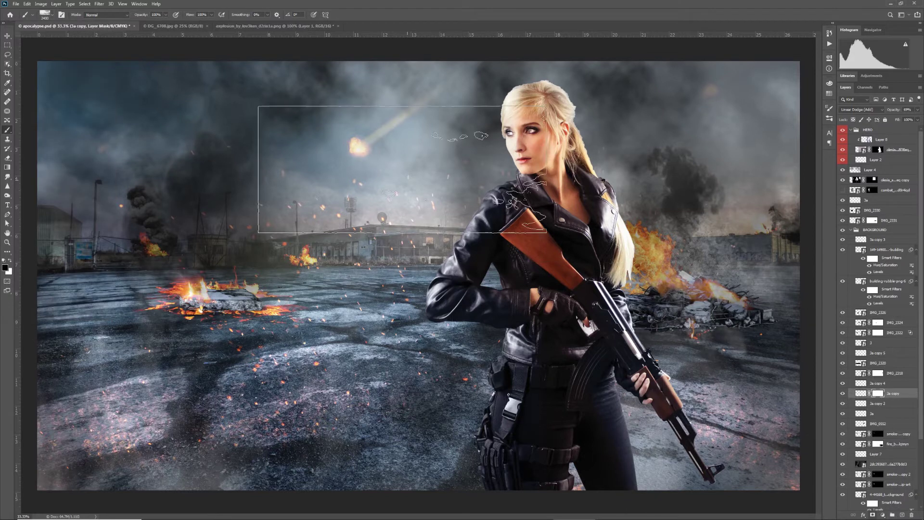
- Paint cloud shapes on the 3a copy mask to break up the main fireball's trail, and fade the last stroke
drag(401, 170, 361, 151)
drag(435, 157, 407, 157)
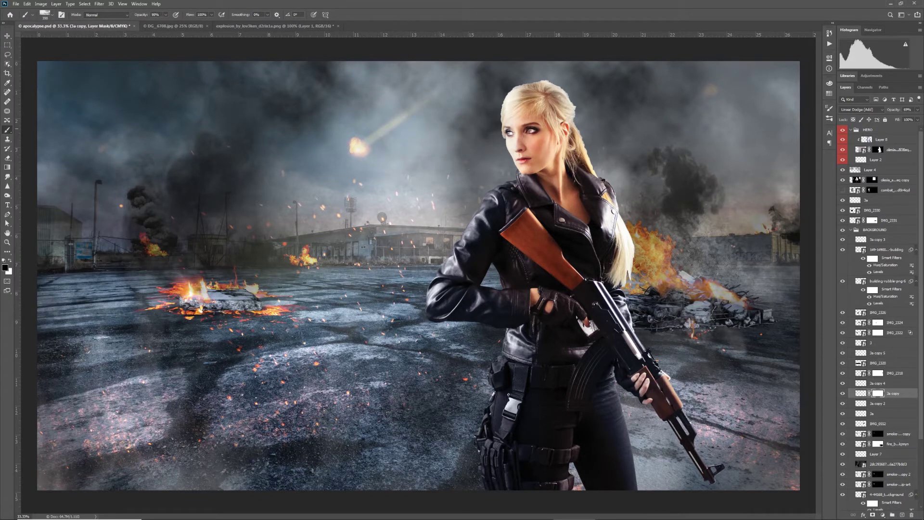
click(383, 122)
key(ctrl+shift+f)
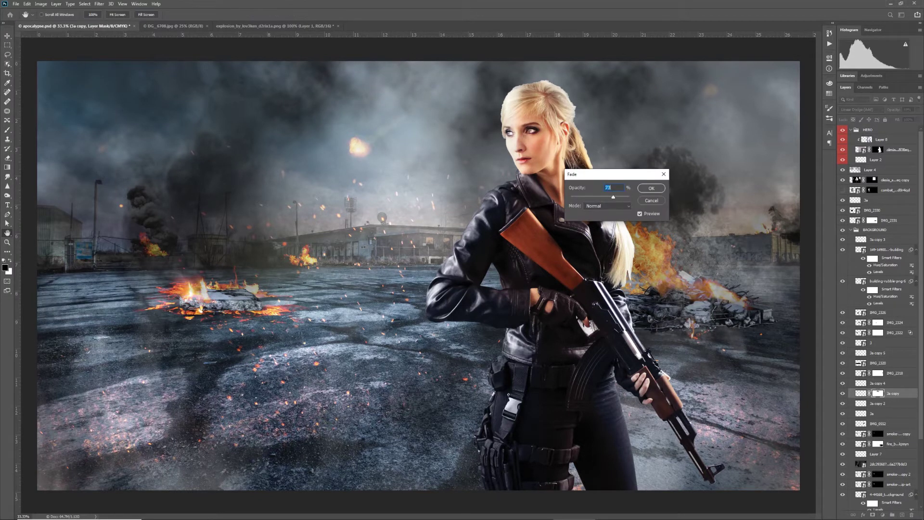
click(651, 188)
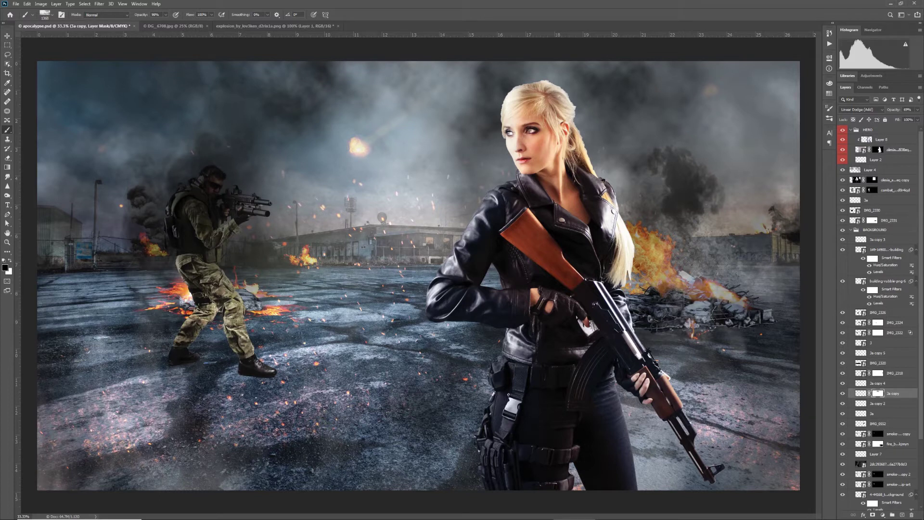
- Show the combat soldier layer and scale the soldier down to a distant figure near the small background fire
click(842, 190)
click(842, 190)
click(895, 190)
key(ctrl+t)
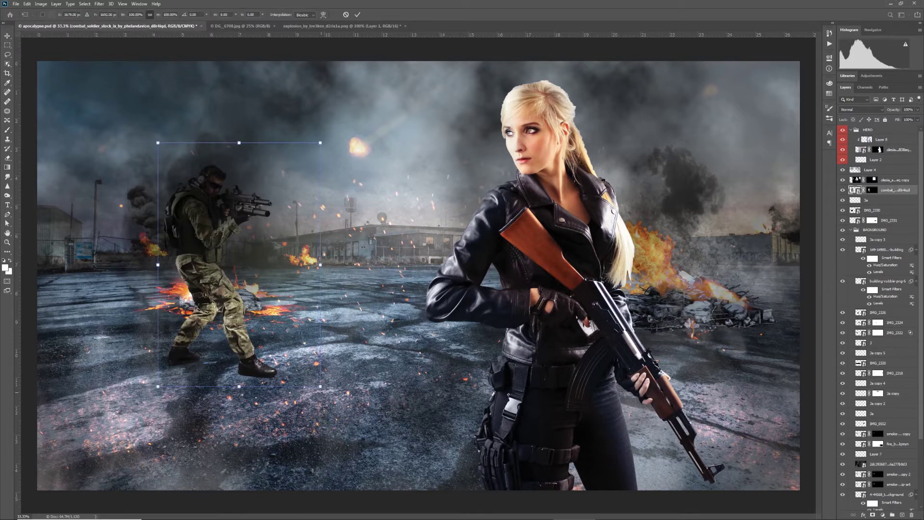
drag(320, 386, 812, 333)
key(Return)
- Paint black on the soldier's layer mask with a small round brush to remove leftover backdrop around the rifle and arms
key(ctrl+plus)
key(ctrl+plus)
key(ctrl+plus)
key(ctrl+plus)
key(ctrl+plus)
drag(216, 289, 698, 360)
key(ctrl+plus)
key(ctrl+plus)
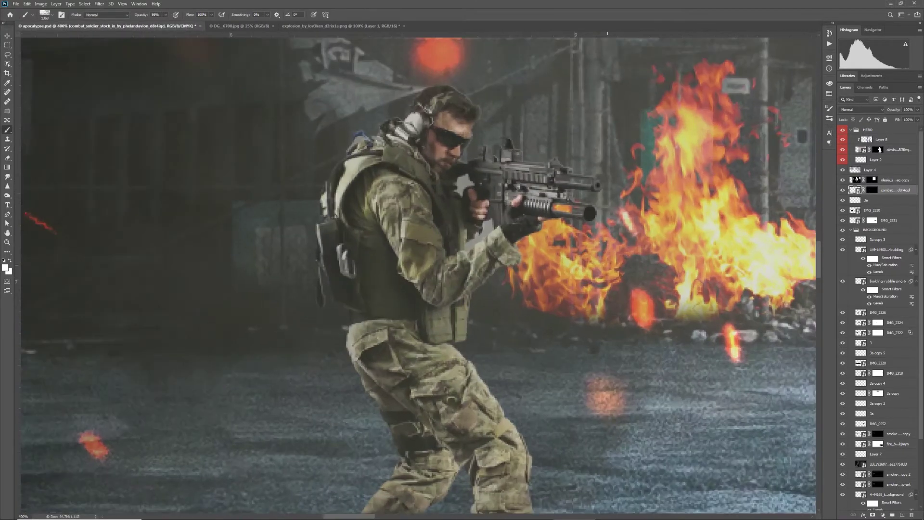
click(872, 190)
click(46, 14)
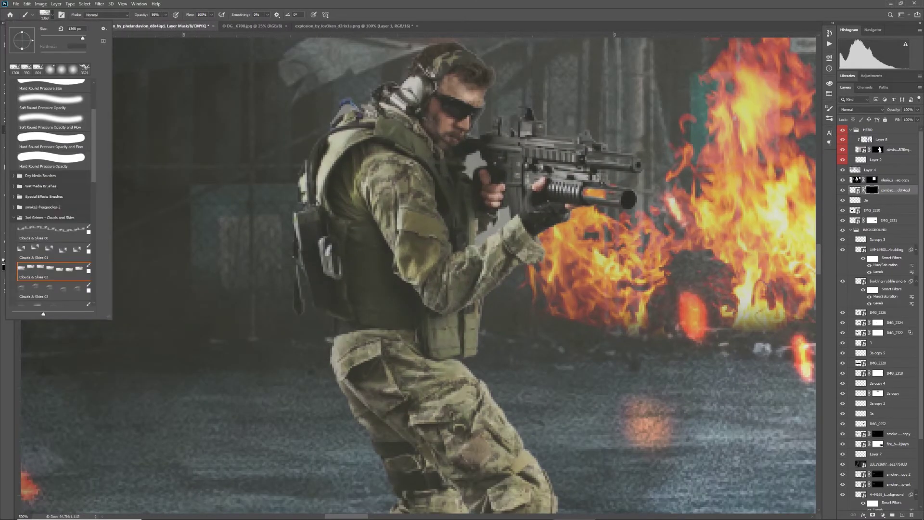
scroll(52, 144, up, 10)
click(52, 98)
drag(478, 331, 424, 323)
drag(467, 294, 210, 287)
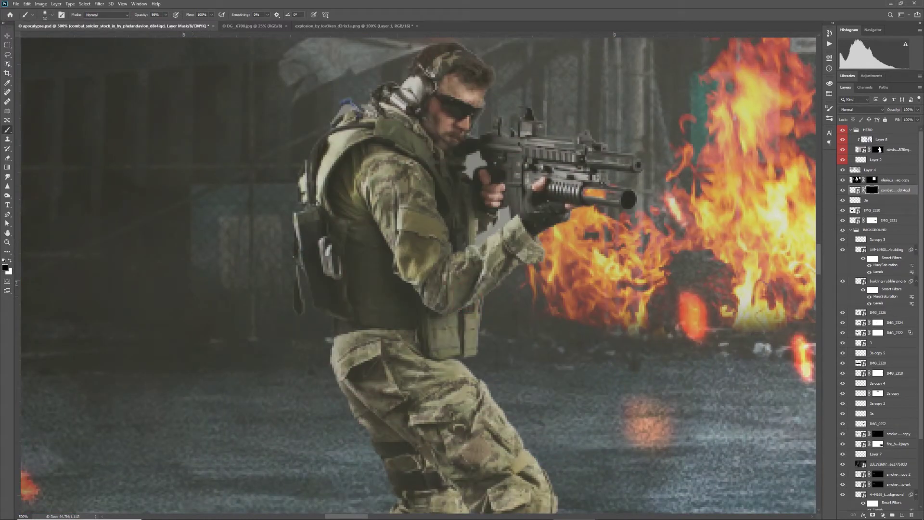
drag(492, 229, 482, 239)
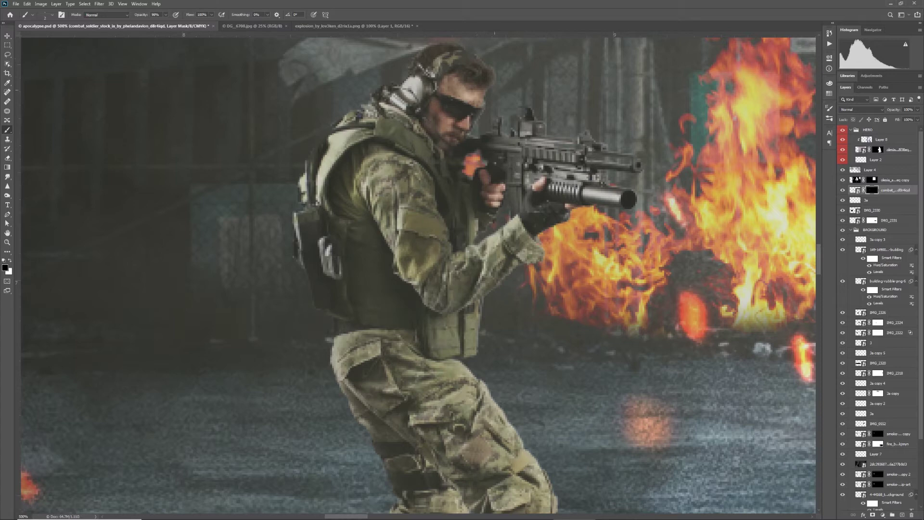
- Touch up the combat soldier's layer mask around the rear boot with a small brush
key(ctrl+minus)
key(ctrl+minus)
key(ctrl+minus)
key(ctrl+minus)
key(ctrl+minus)
key(ctrl+minus)
key(ctrl+minus)
key(ctrl+minus)
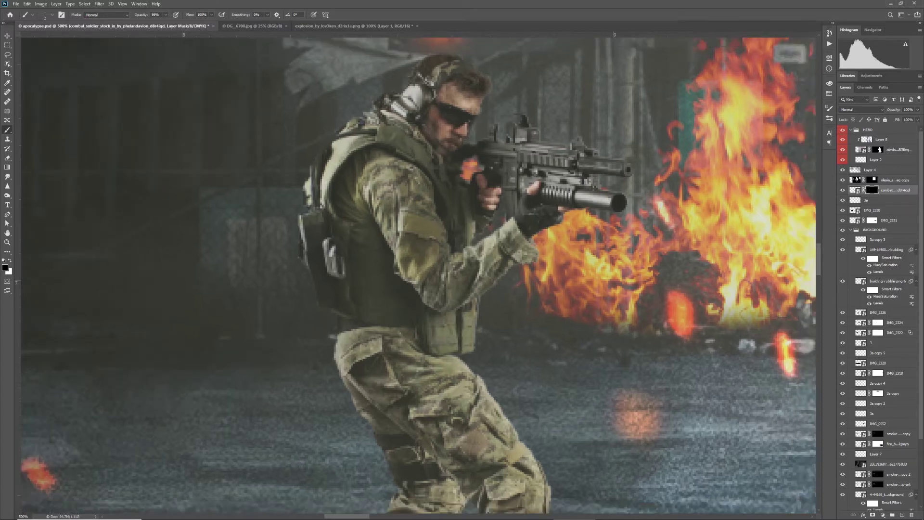
key(ctrl+plus)
key(ctrl+plus)
key(ctrl+plus)
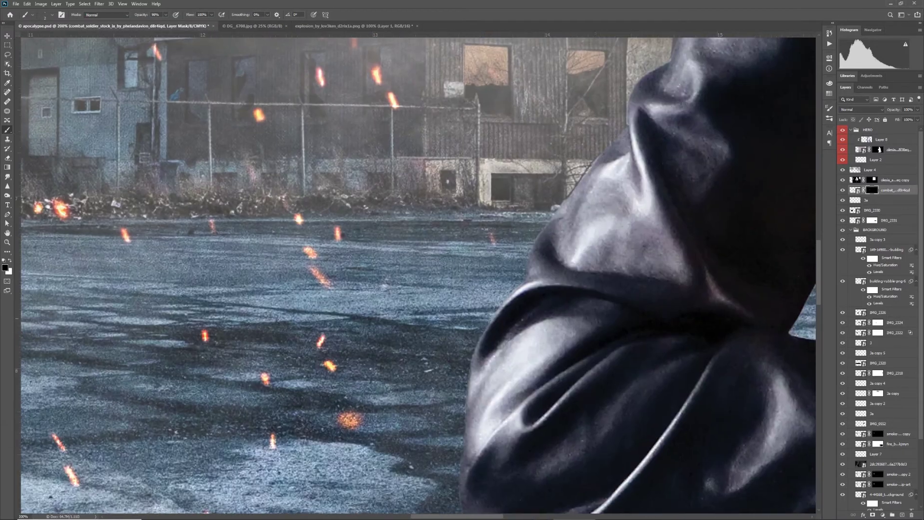
drag(154, 332, 568, 332)
drag(154, 332, 537, 327)
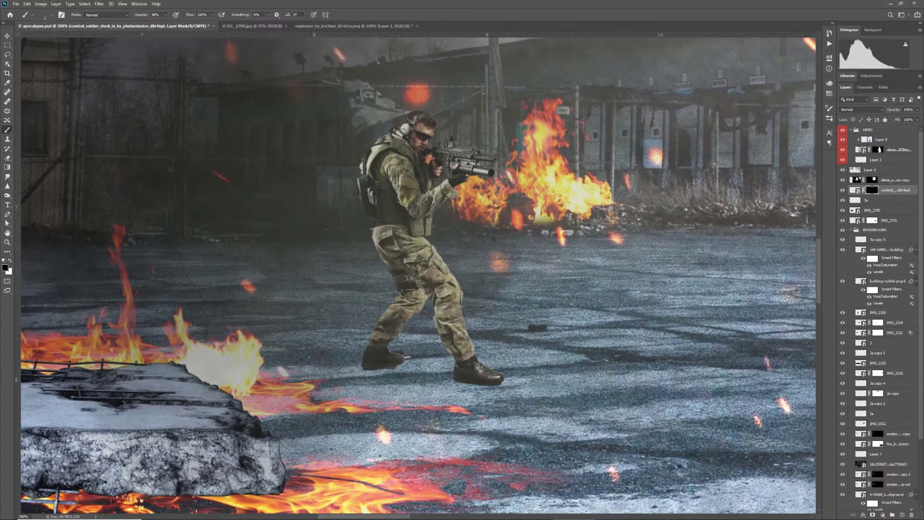
drag(458, 320, 426, 320)
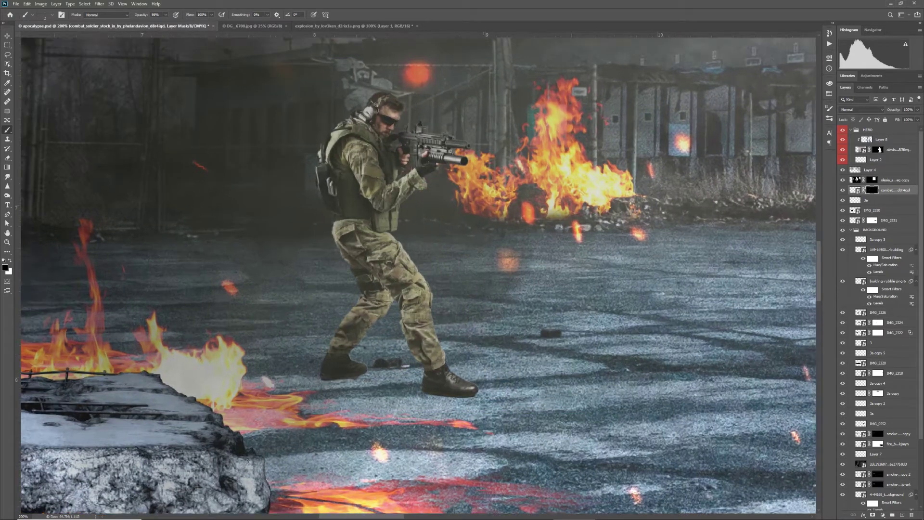
key(ctrl+plus)
key(ctrl+plus)
key(ctrl+plus)
key(ctrl+plus)
drag(308, 462, 480, 179)
alt+right_click(436, 294)
drag(363, 287, 410, 282)
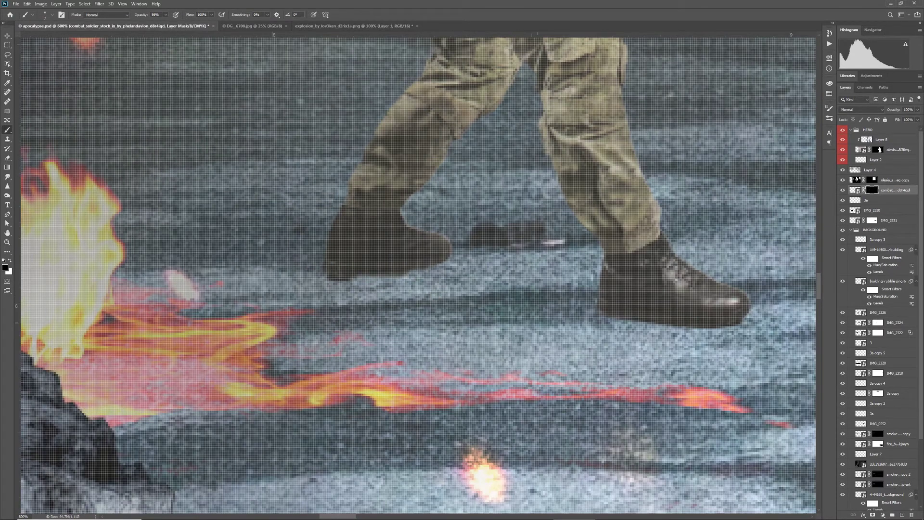
key(ctrl+z)
click(418, 284)
key(ctrl+0)
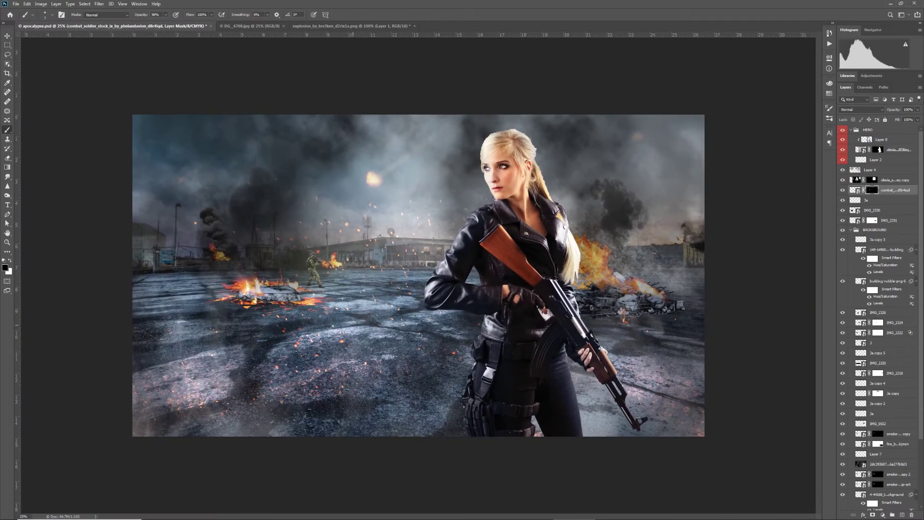
key(ctrl+m)
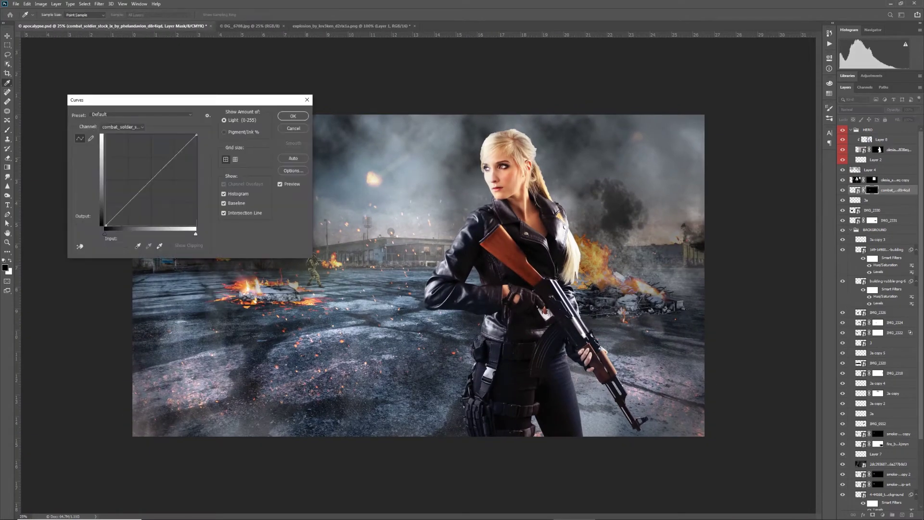
mouse_move(149, 181)
mouse_down()
mouse_move(151, 192)
mouse_move(142, 170)
mouse_up()
click(293, 128)
- Target the combat soldier's image instead of its mask and darken it with a Curves adjustment
click(854, 190)
key(ctrl+m)
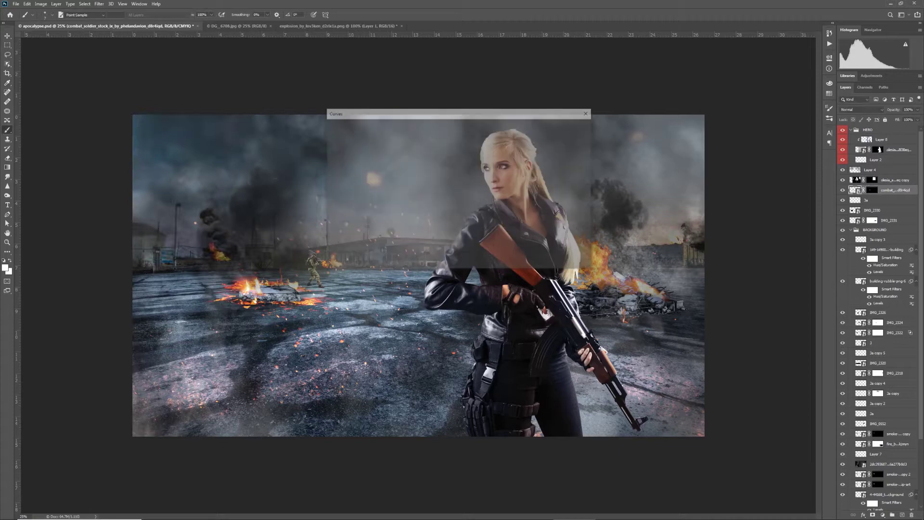
drag(425, 189, 423, 201)
click(575, 128)
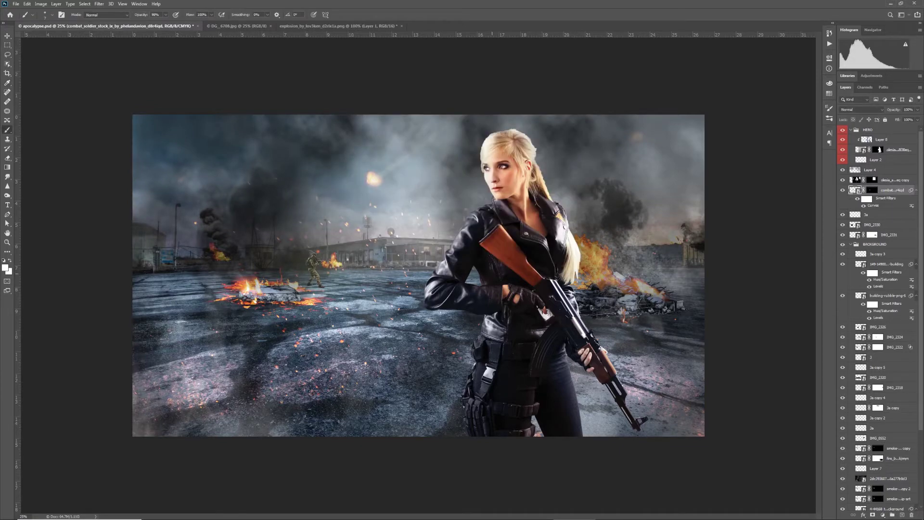
- Add a new layer clipped to the combat soldier and set the foreground colour to a light blue
key(ctrl+plus)
key(ctrl+plus)
key(ctrl+plus)
key(ctrl+plus)
key(ctrl+plus)
drag(159, 265, 606, 242)
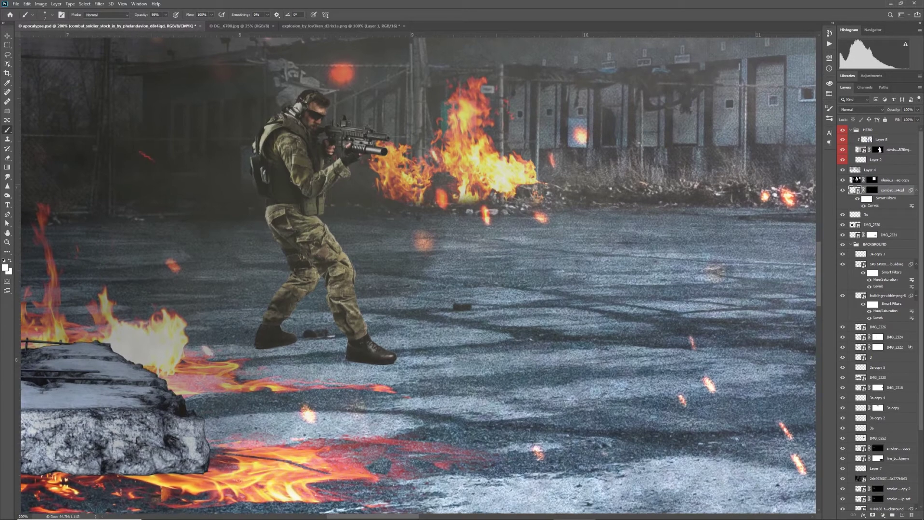
key(ctrl+alt+shift+n)
click(5, 267)
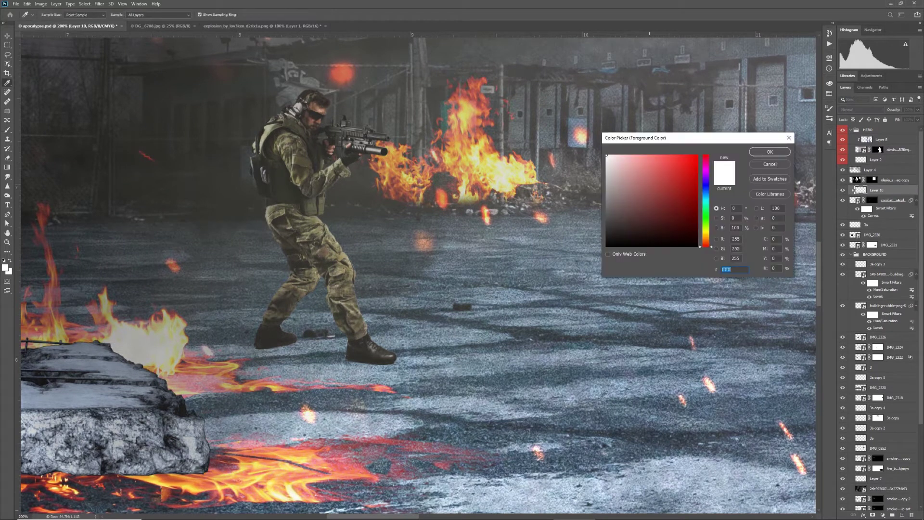
click(706, 193)
click(624, 165)
click(650, 167)
click(770, 151)
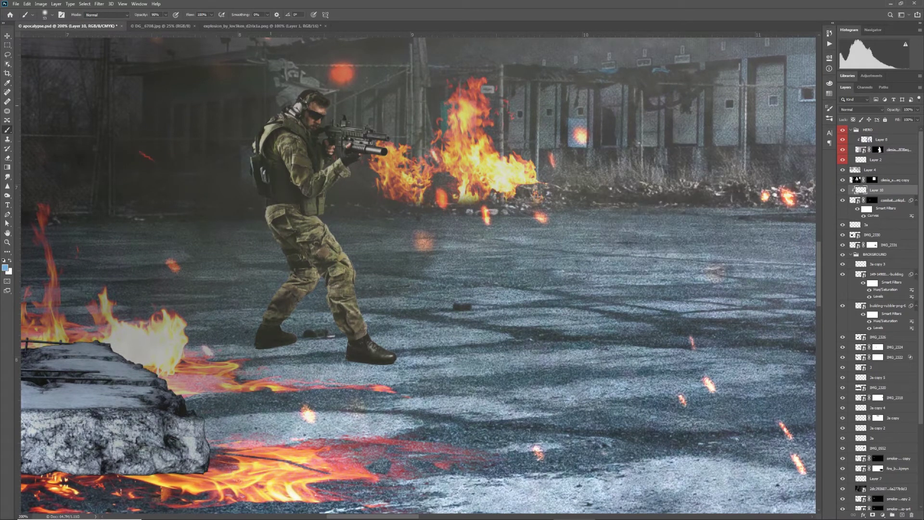
- Paint light blue along the soldier's back and legs, and blend the clipped layer in Color mode at reduced opacity
mouse_move(296, 104)
mouse_down()
mouse_move(255, 183)
mouse_move(263, 332)
mouse_move(371, 359)
mouse_up()
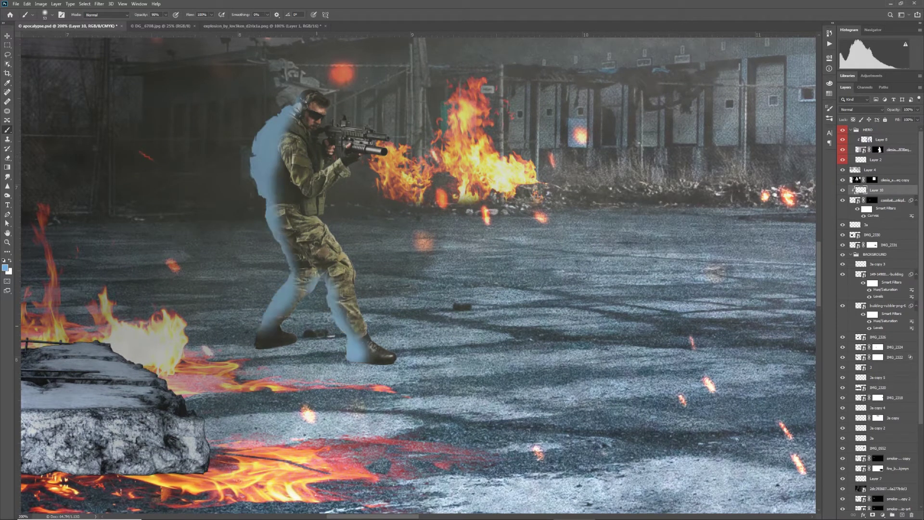
key(e)
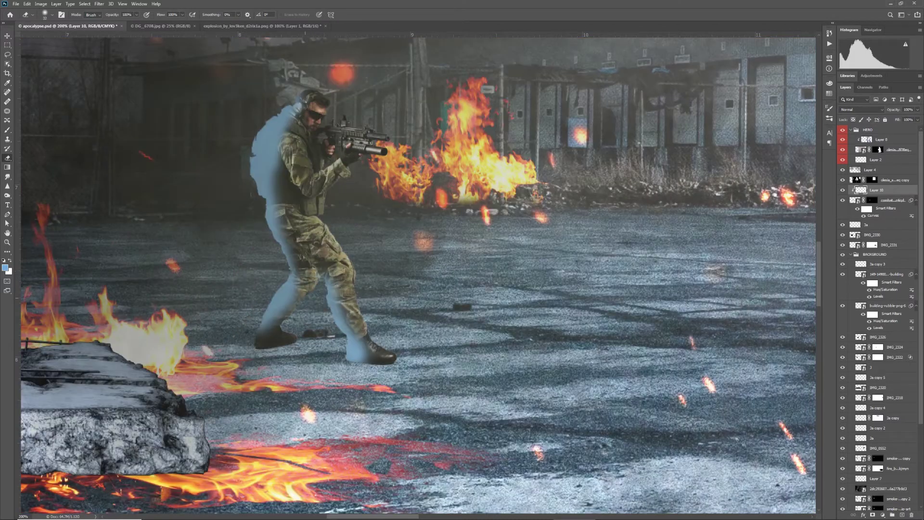
key(b)
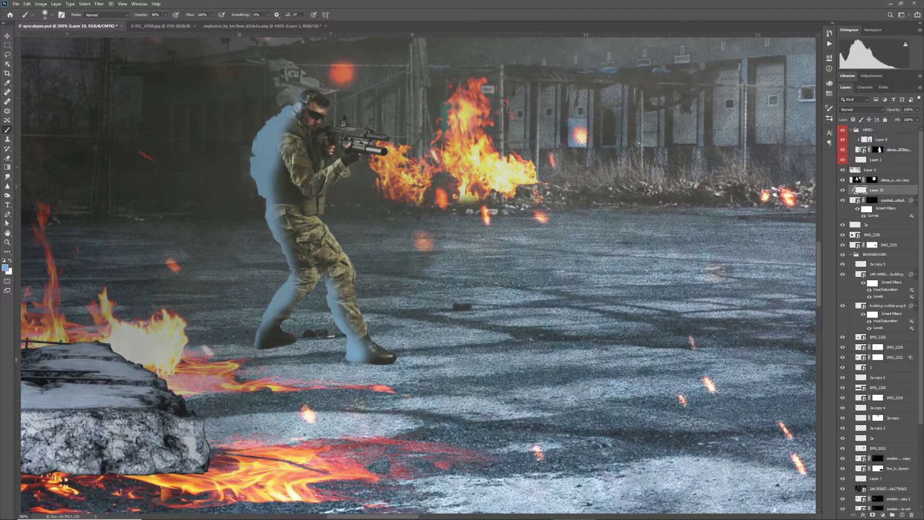
click(861, 110)
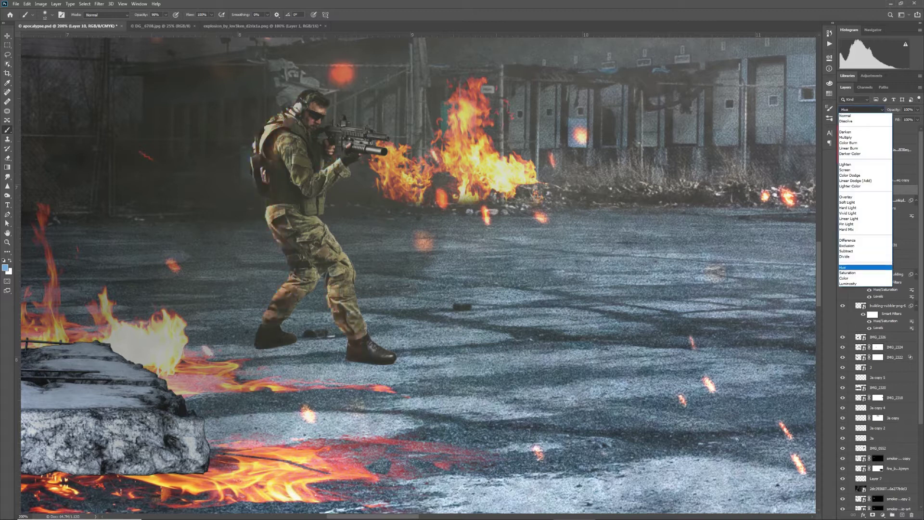
click(861, 276)
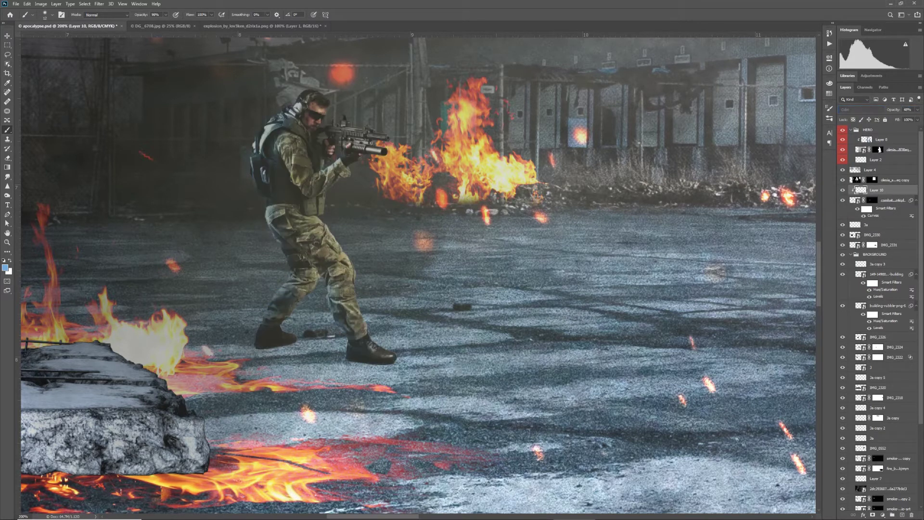
- Add a new layer beneath the combat soldier and paint black contact shadows under both boots
click(902, 514)
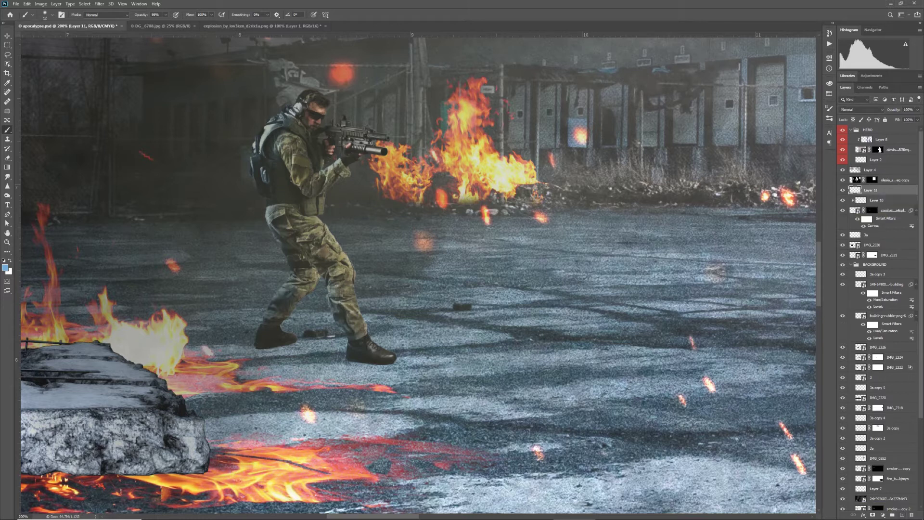
drag(868, 190, 859, 230)
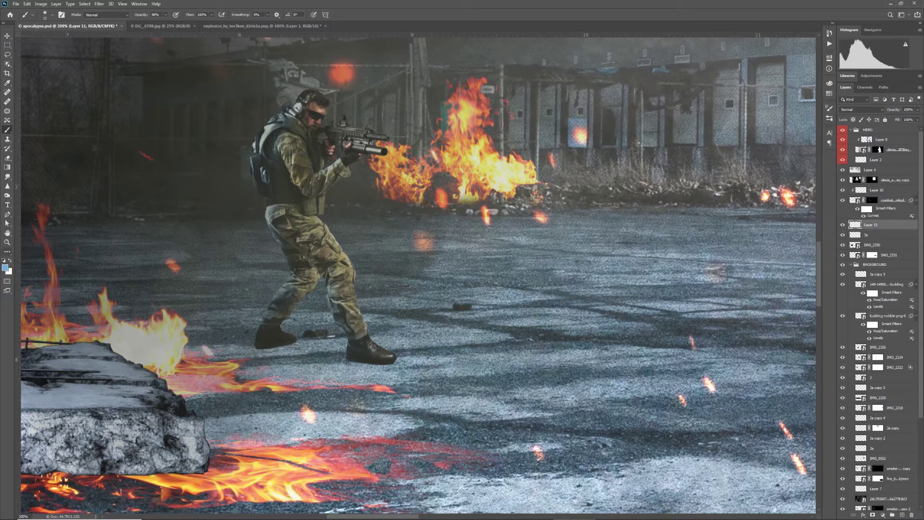
click(4, 260)
drag(265, 340, 285, 344)
drag(352, 356, 370, 359)
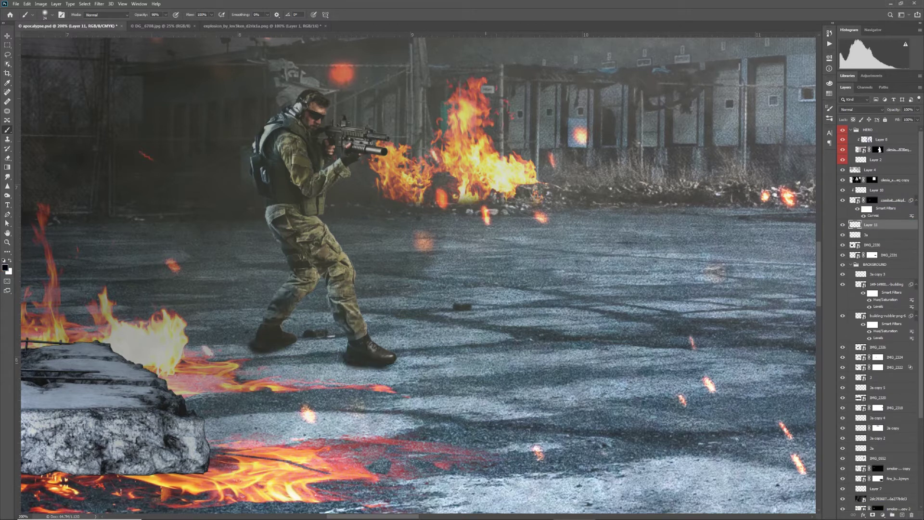
- Try Multiply on the boot shadow layer, and settle on Normal blending at 72% opacity
click(861, 109)
click(861, 133)
text(62)
key(Return)
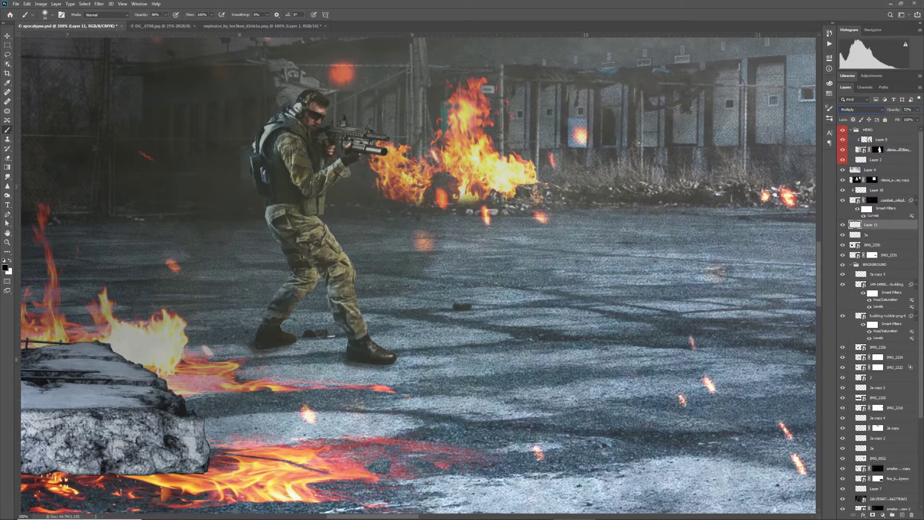
key(Up)
key(Up)
key(v)
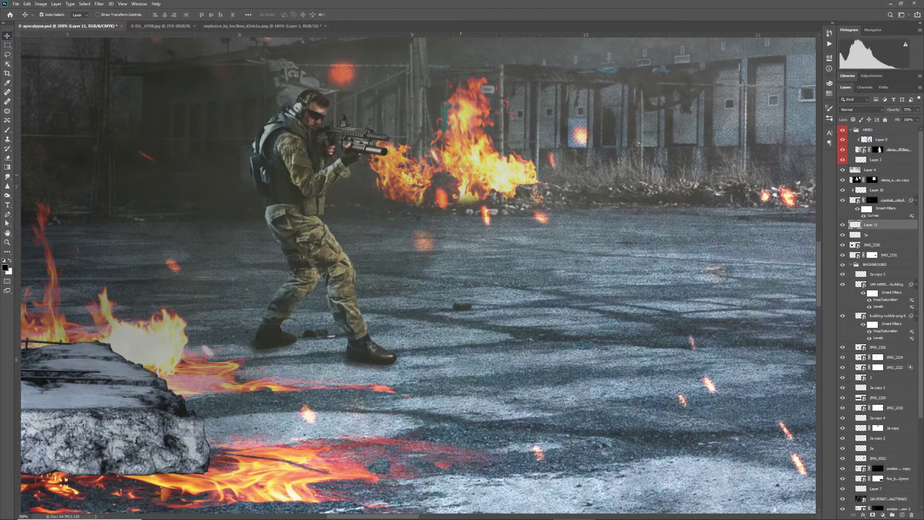
- Paint a black shadow from the soldier's boots toward the burning slab and soften it with a 3.2-pixel Gaussian Blur
key(ctrl)
key(b)
drag(282, 349, 147, 351)
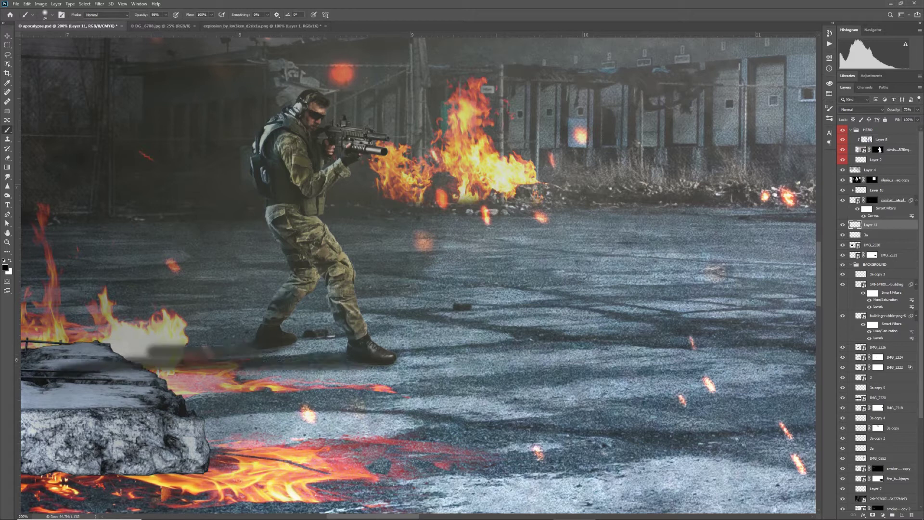
click(99, 3)
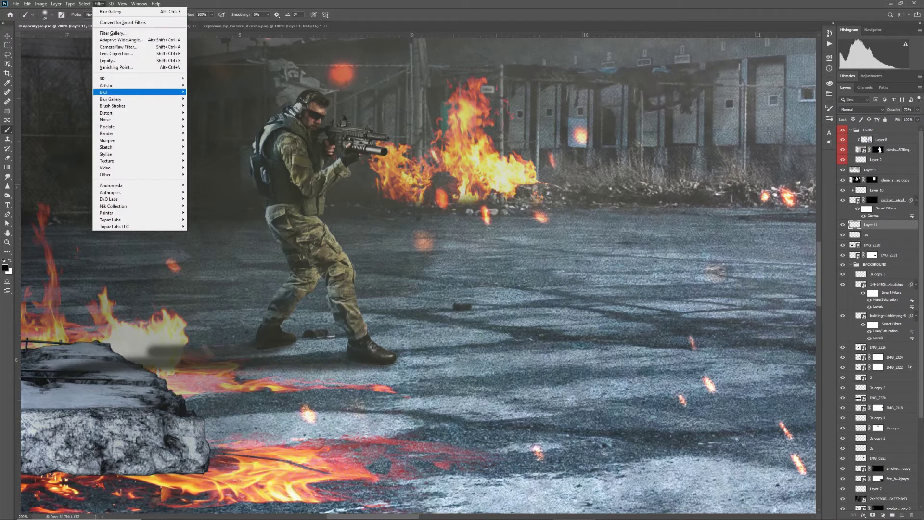
mouse_move(134, 92)
click(207, 120)
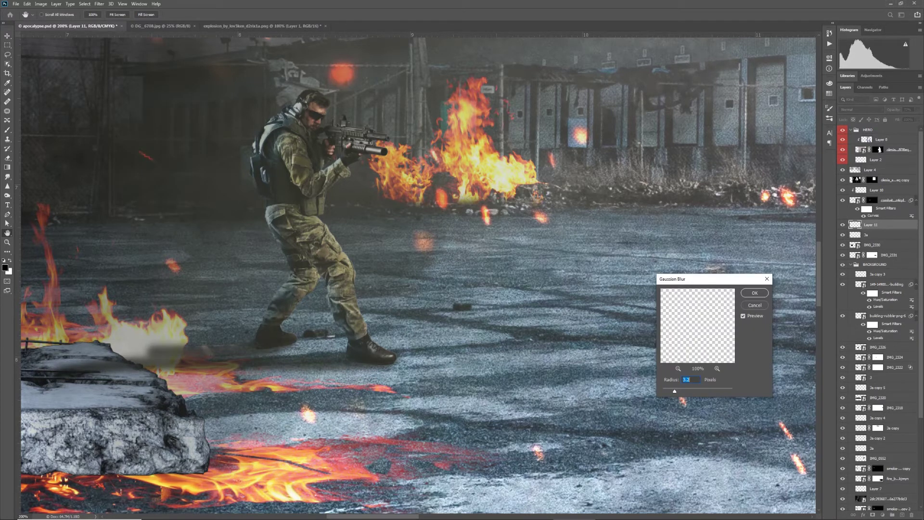
click(755, 293)
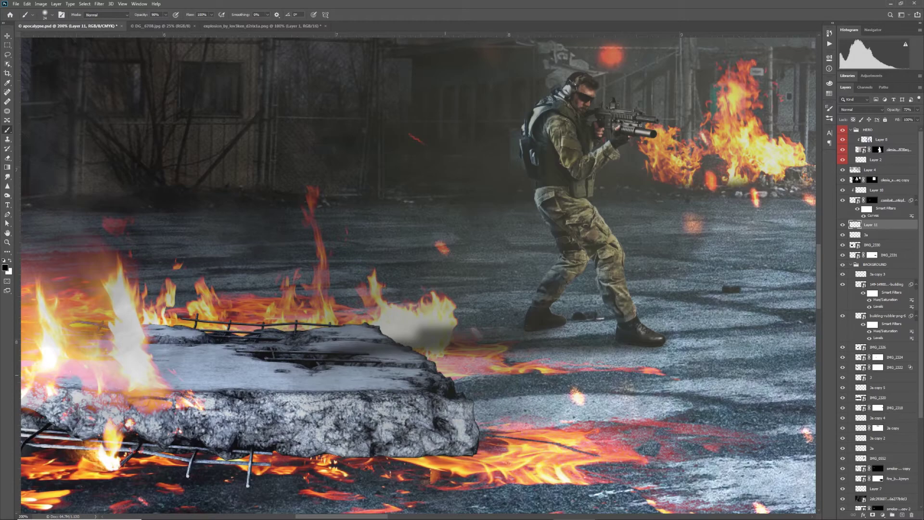
- Erase the part of the soldier's shadow that overlaps the flames and the burning slab
key(e)
mouse_move(400, 355)
mouse_down()
mouse_move(426, 338)
mouse_move(358, 351)
mouse_move(453, 352)
mouse_up()
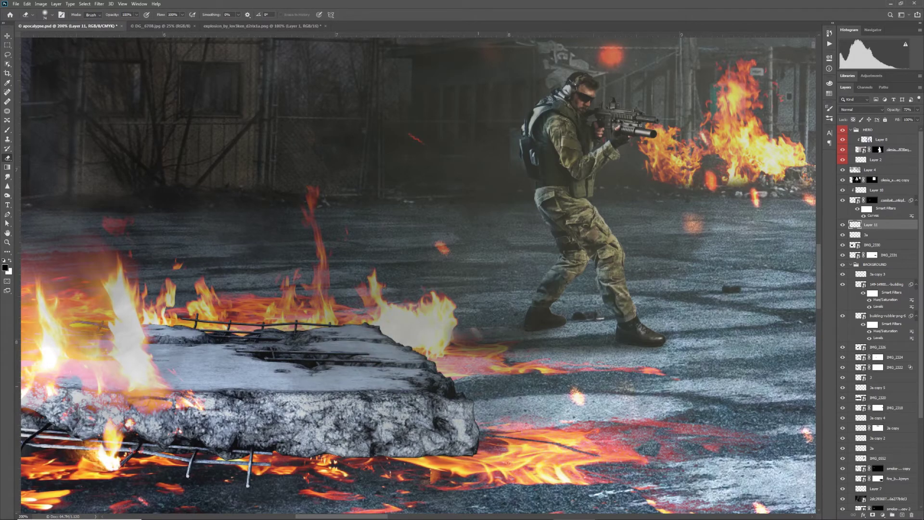
key(ctrl+0)
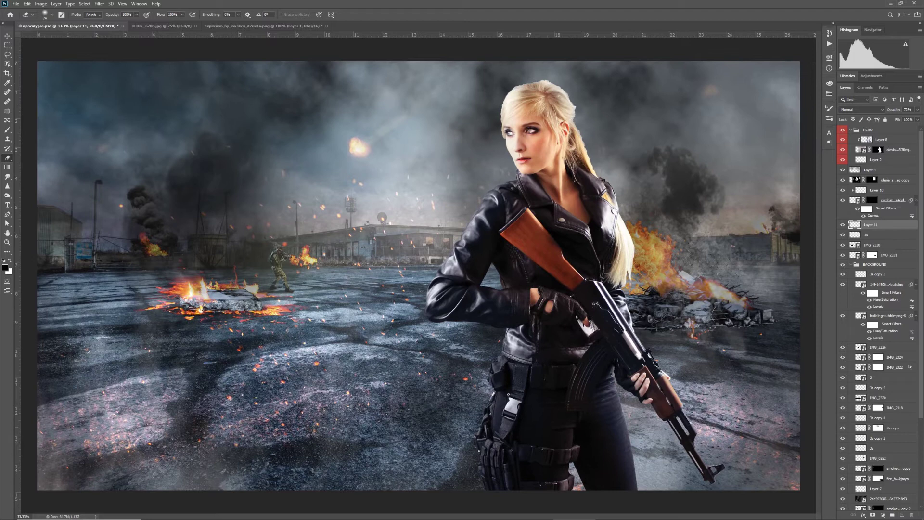
- Open the muzzle flash image gun_individual-product-large3b.jpg from the Apocalypse folder
click(323, 512)
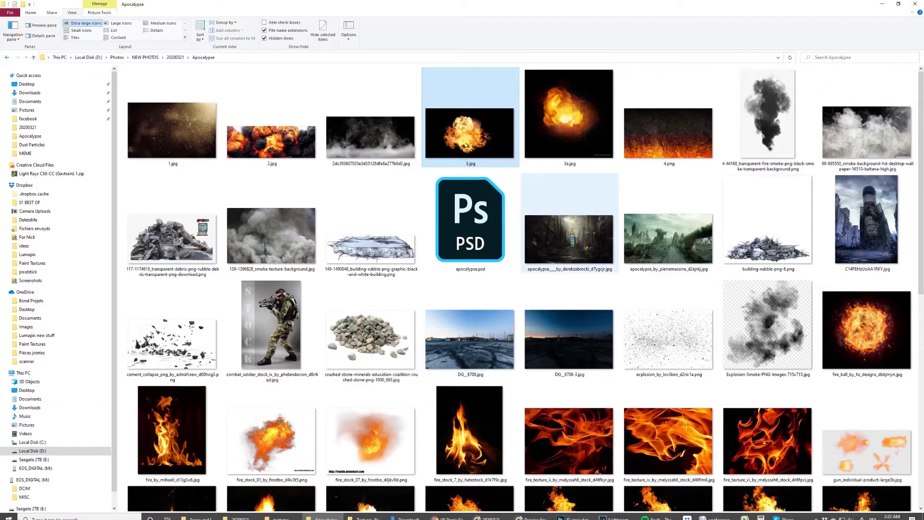
scroll(461, 348, down, 6)
scroll(475, 356, up, 10)
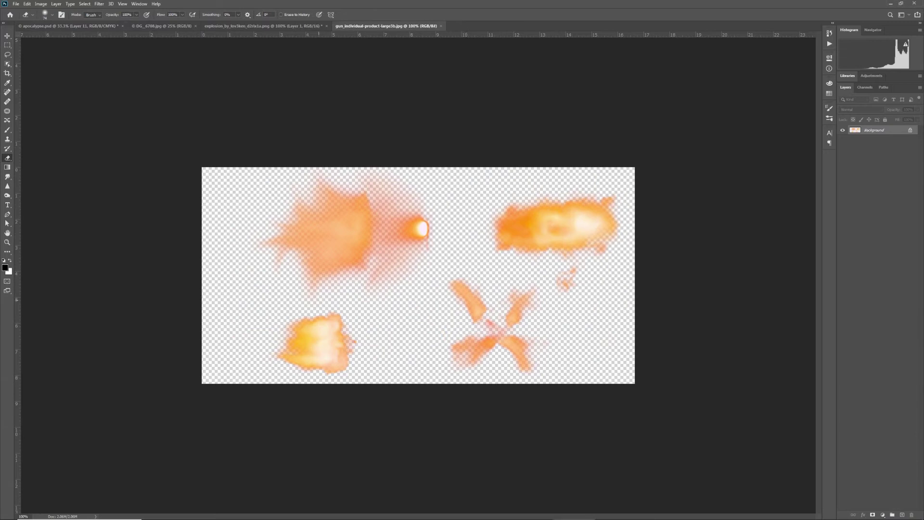
click(7, 55)
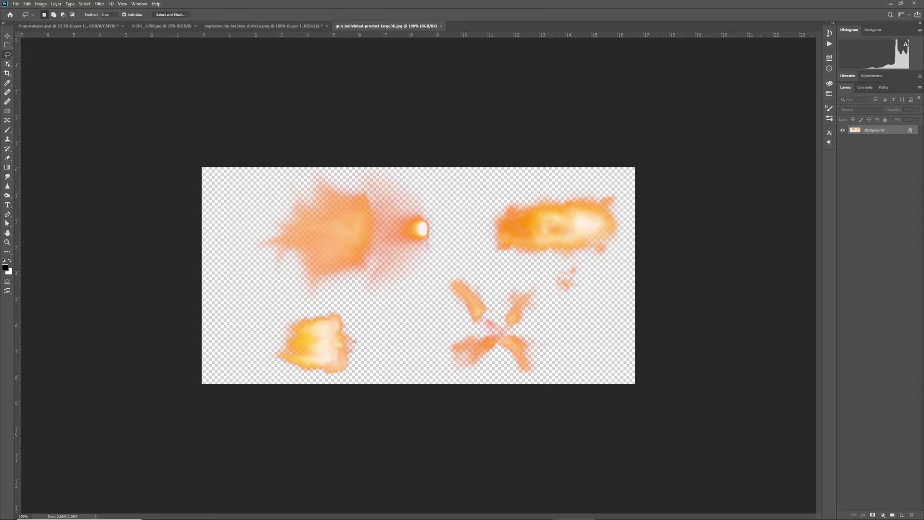
- Copy the entire muzzle flash image and paste it into apocalypse.psd as a new layer
key(ctrl+a)
key(ctrl+x)
click(263, 26)
key(ctrl+v)
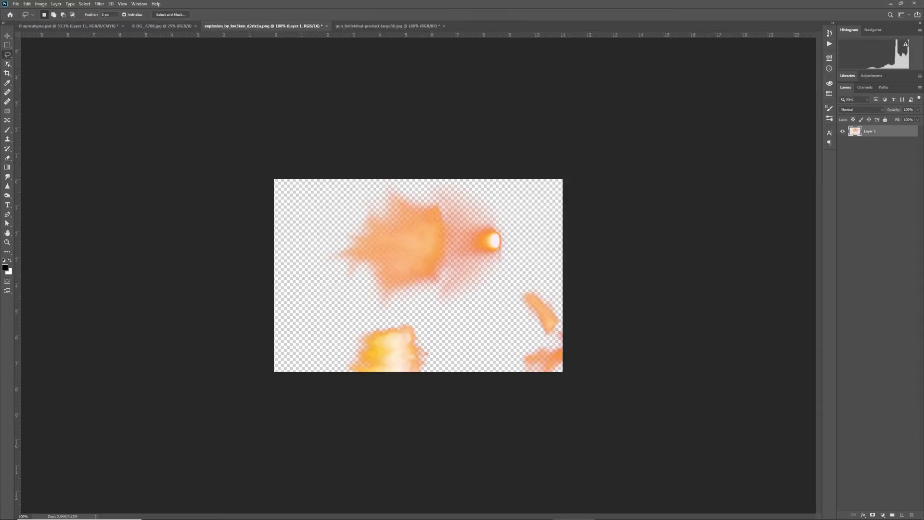
key(ctrl+shift+Tab)
key(ctrl+shift+Tab)
key(ctrl+v)
- Hide the pasted muzzle flash sheet layer and bring the soldier with his rifle into view
key(ctrl+plus)
key(ctrl+plus)
key(ctrl+plus)
key(ctrl+plus)
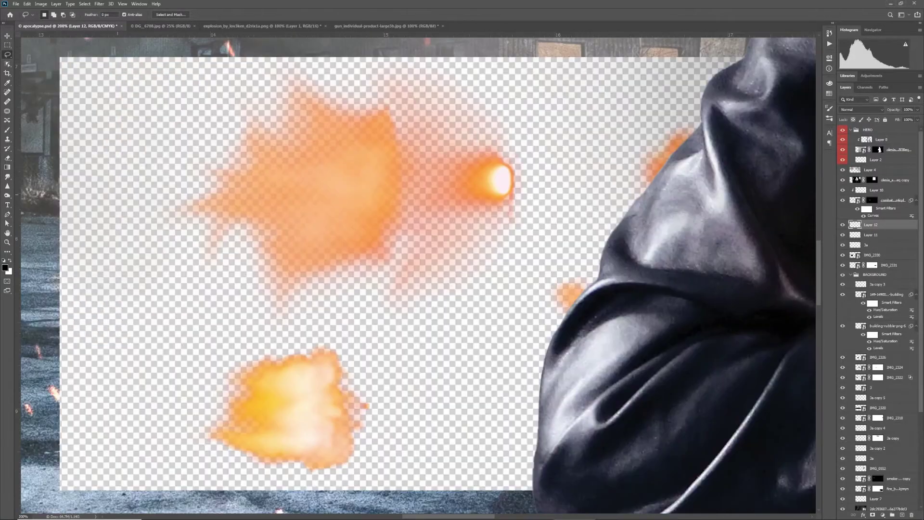
drag(523, 323, 628, 345)
drag(628, 345, 181, 209)
key(w)
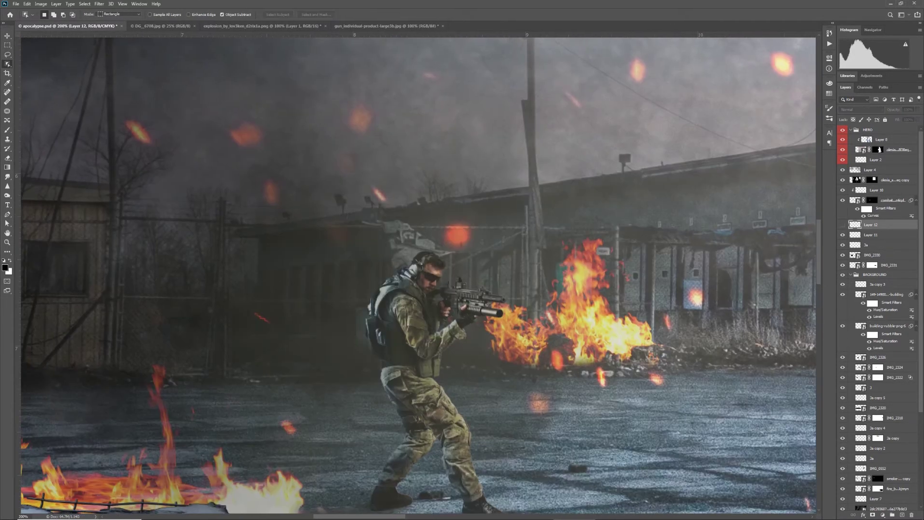
- Paste the copied flash as a new layer, scale it to 14% and place it at the soldier's rifle muzzle
key(ctrl+v)
key(ctrl+t)
text(14)
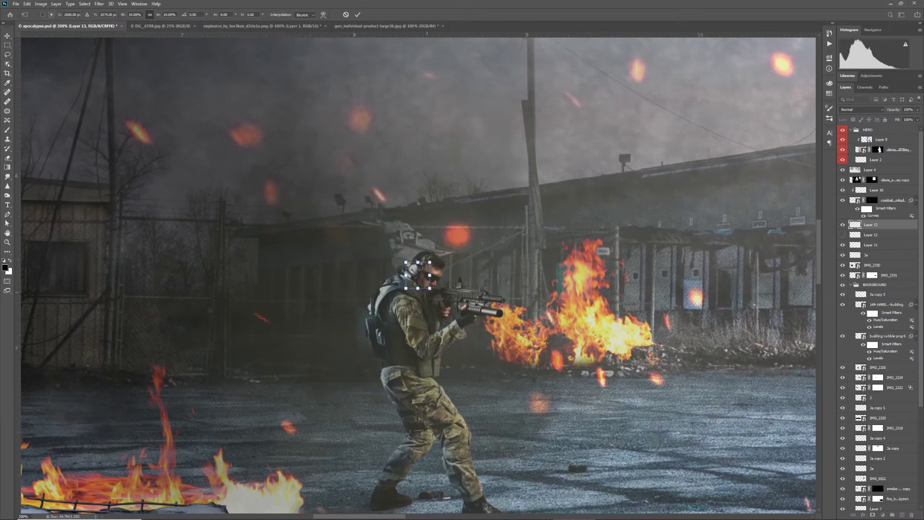
drag(421, 280, 500, 315)
key(Return)
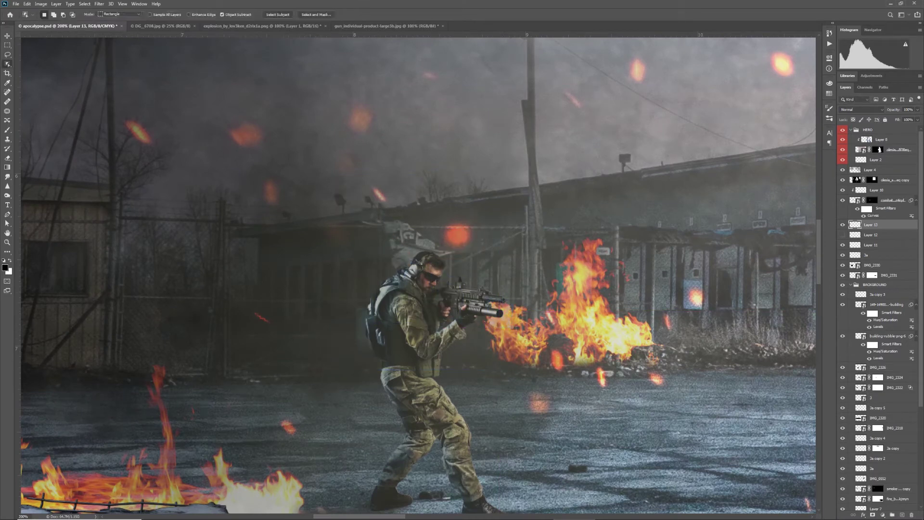
- Move the small muzzle flash layer directly beneath the HERO group, fit it to the muzzle and set its opacity to 39%
drag(872, 225, 872, 166)
key(ctrl+plus)
key(ctrl+plus)
key(ctrl+plus)
drag(603, 424, 383, 360)
key(ctrl+plus)
key(ctrl+t)
key(Return)
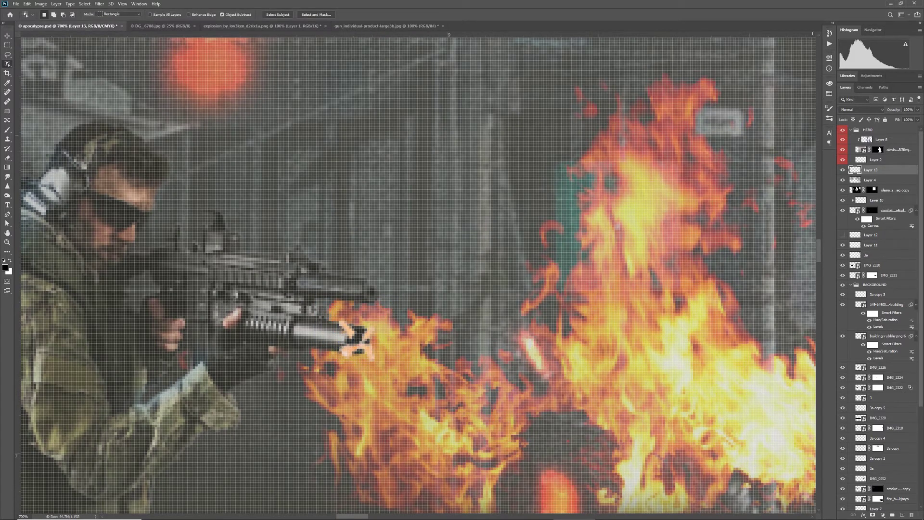
key(3)
key(9)
key(ctrl+0)
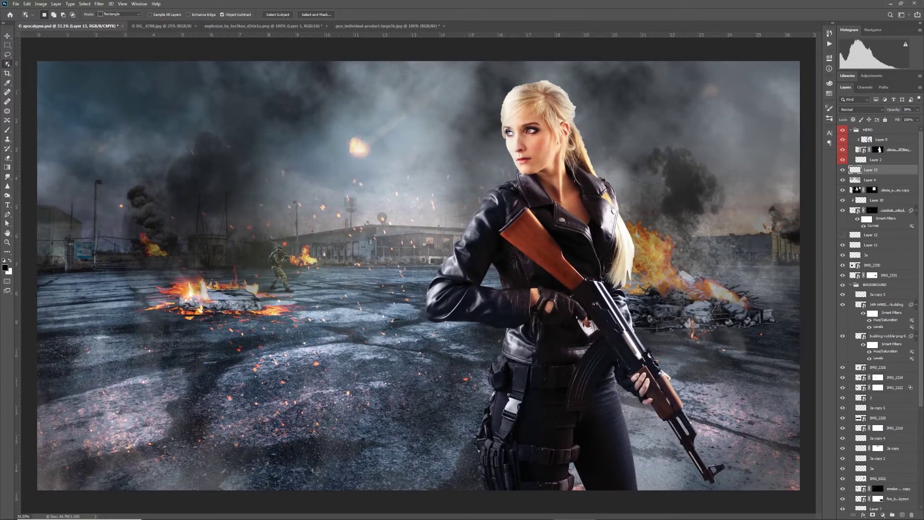
- Paint a thin straight white tracer line on a new layer from the soldier's rifle to the woman's elbow
key(ctrl+plus)
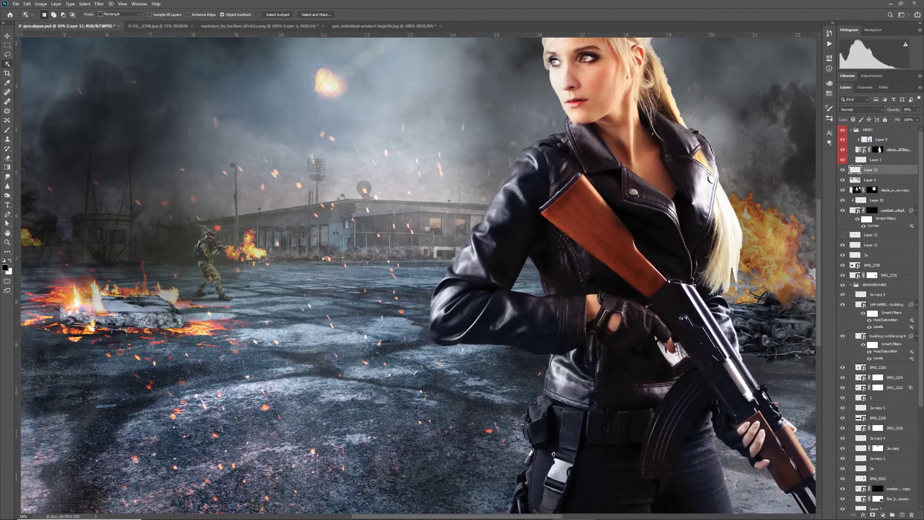
key(ctrl+plus)
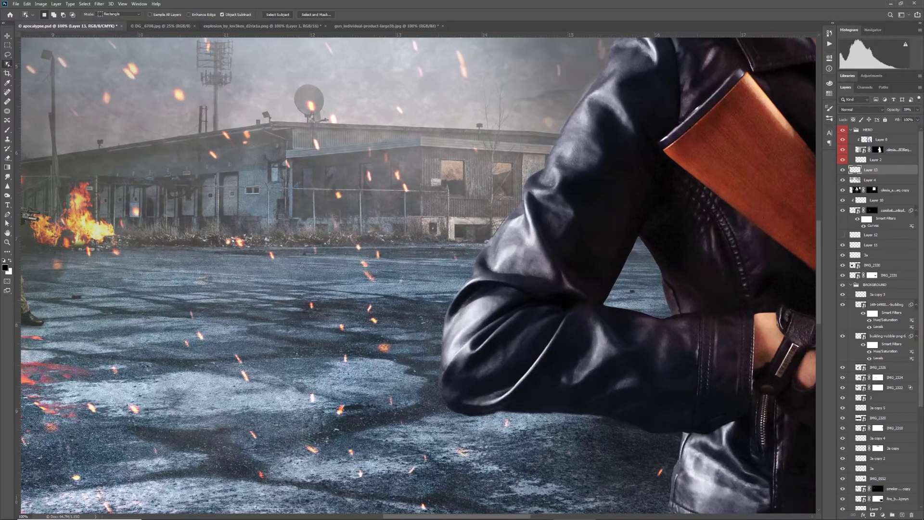
key(ctrl+shift+alt+n)
key(b)
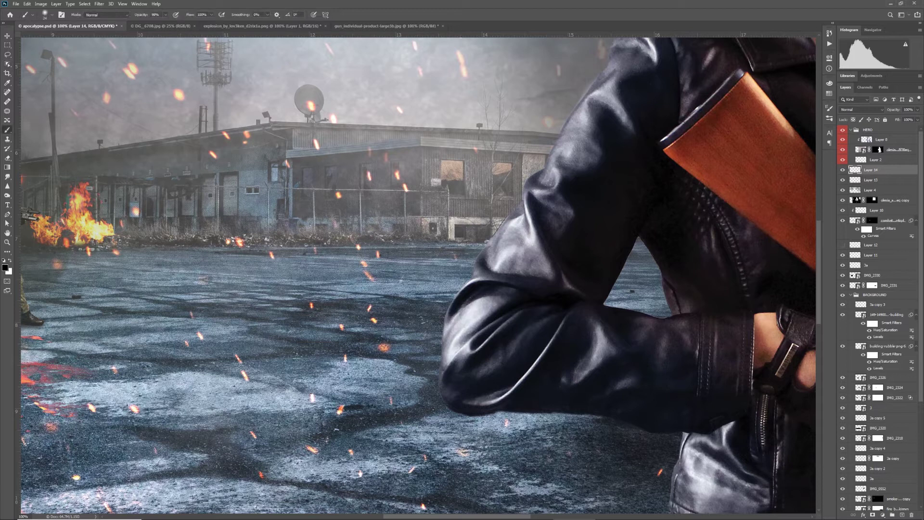
key(x)
scroll(195, 271, left, 5)
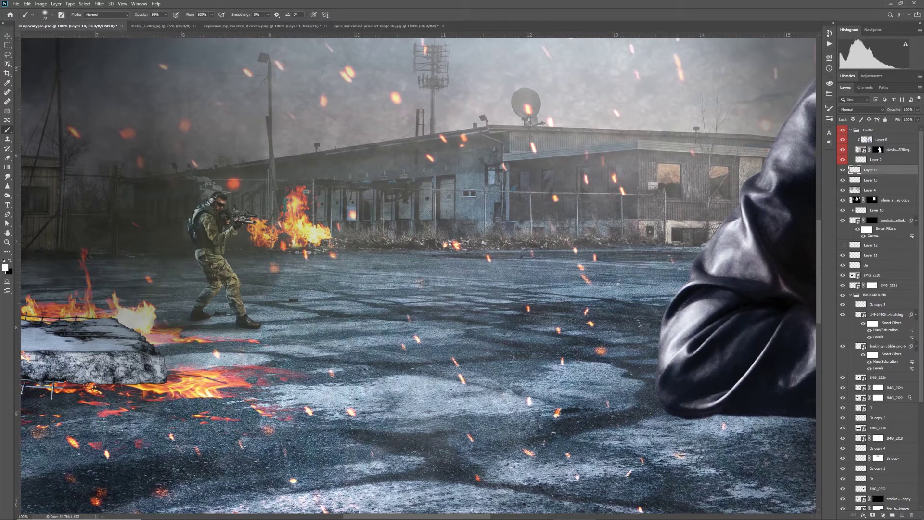
drag(312, 276, 293, 276)
key(ctrl+t)
key(Return)
click(237, 220)
shift+click(689, 279)
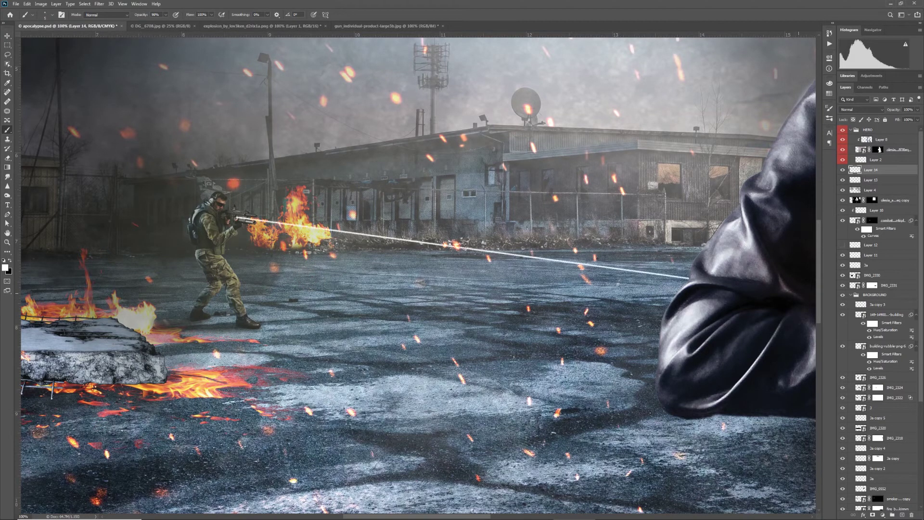
- Distort the tracer line layer by pulling its upper-left transform corner slightly inward
key(ctrl+t)
key(ctrl+0)
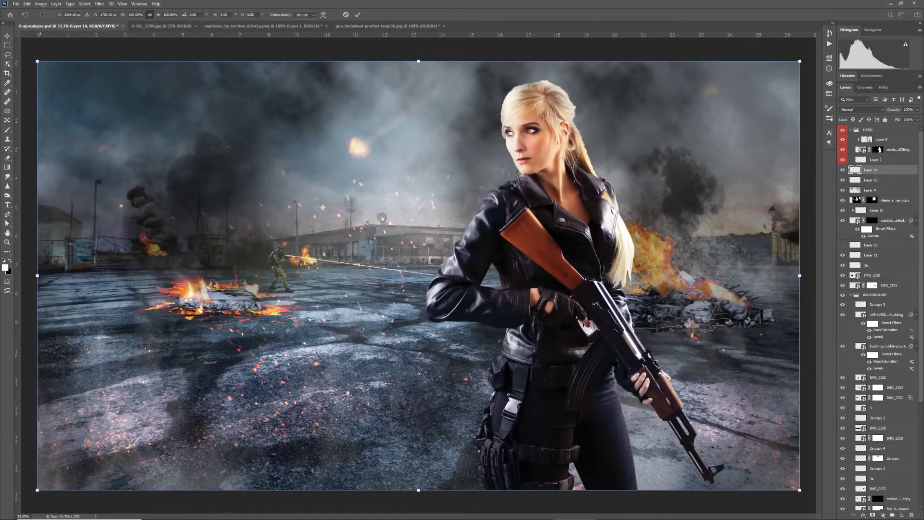
drag(37, 61, 41, 66)
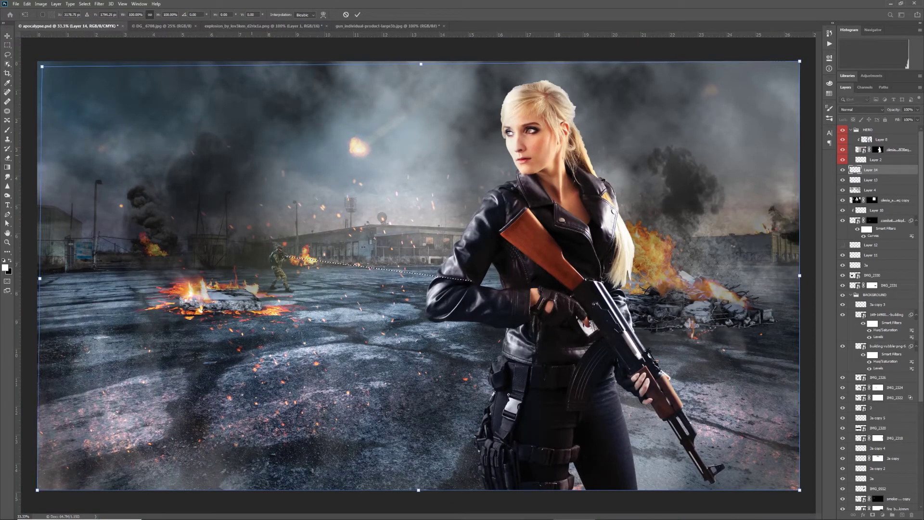
key(Return)
key(ctrl+d)
- Move the tracer line slightly down so it lines up with the soldier's rifle barrel
key(ctrl+plus)
key(ctrl+plus)
key(ctrl+plus)
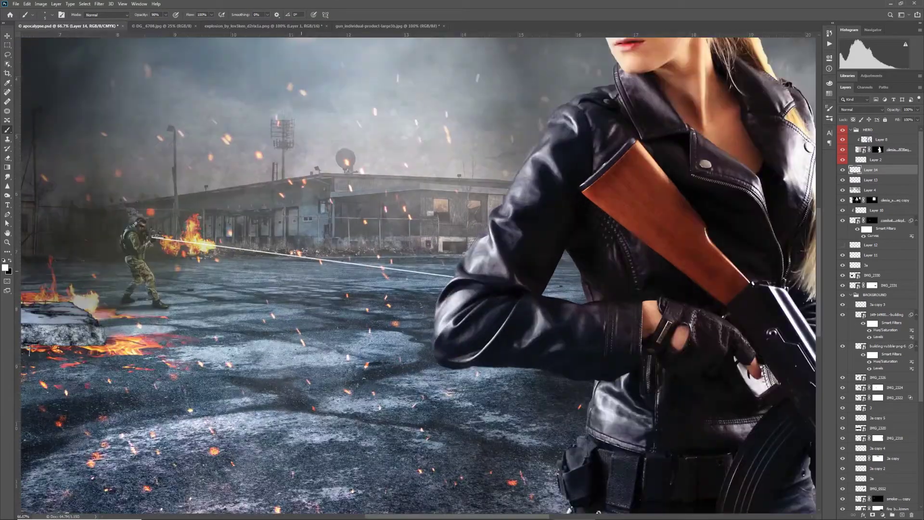
drag(119, 284, 494, 366)
key(ctrl+shift+Up)
key(ctrl+shift+Up)
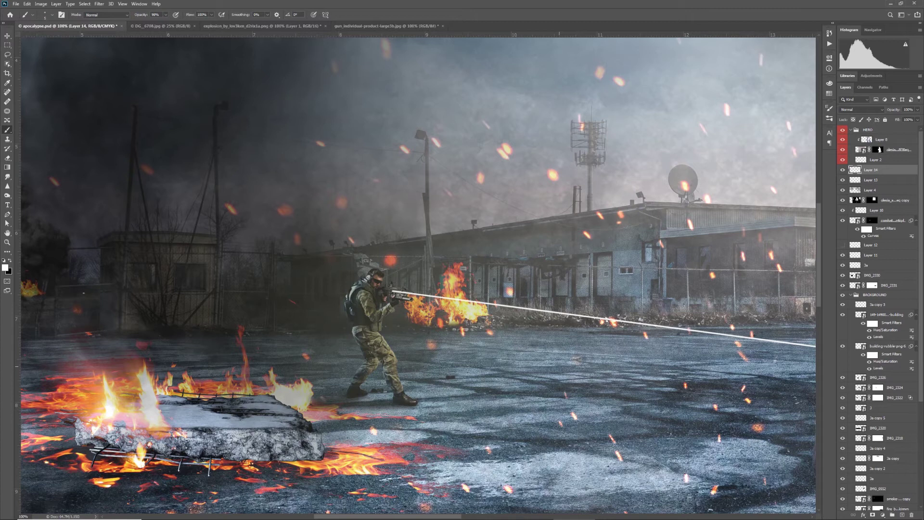
key(ctrl+plus)
key(ctrl+plus)
key(ctrl+plus)
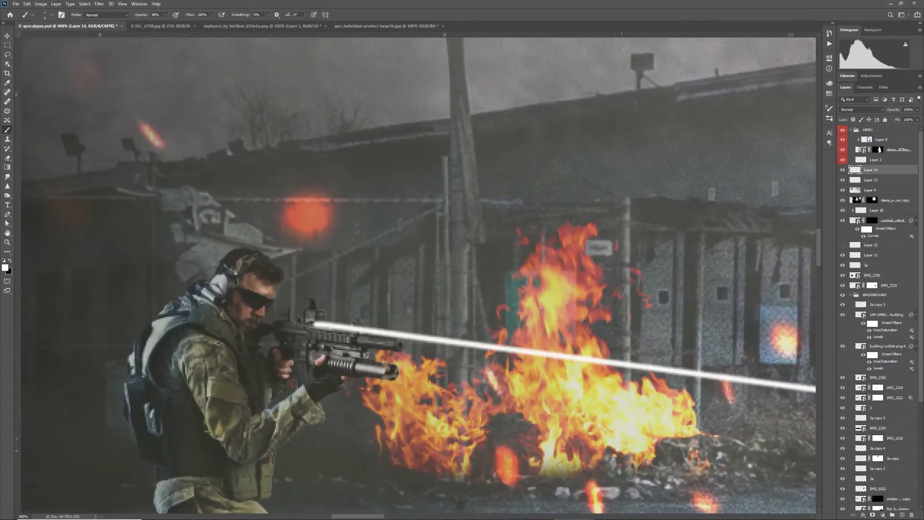
key(ctrl+t)
drag(295, 371, 295, 381)
key(Return)
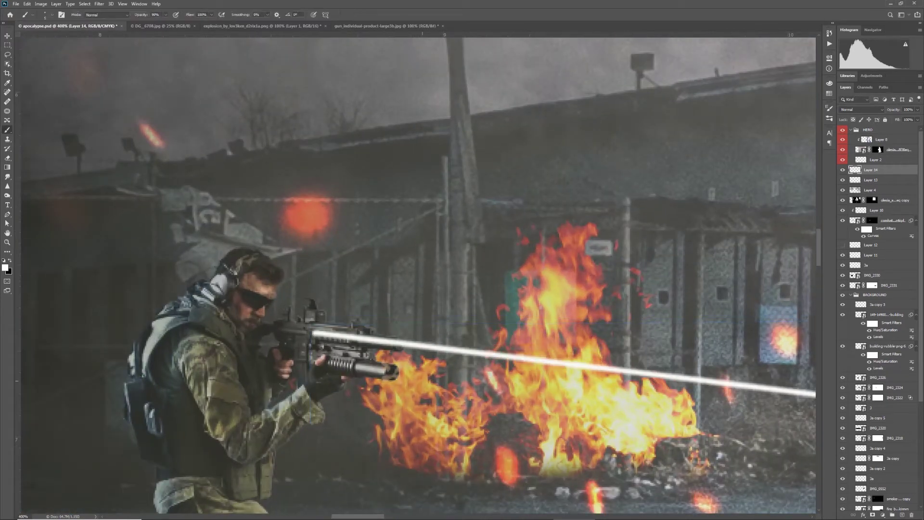
- Erase the start of the tracer line where it overlaps the rifle and reduce the tracer layer's opacity
key(e)
drag(312, 332, 392, 345)
key(ctrl+0)
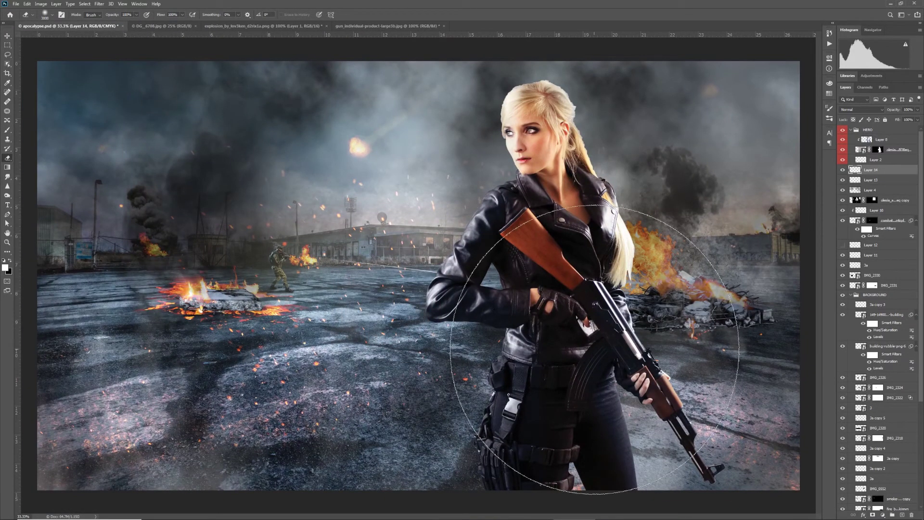
click(862, 109)
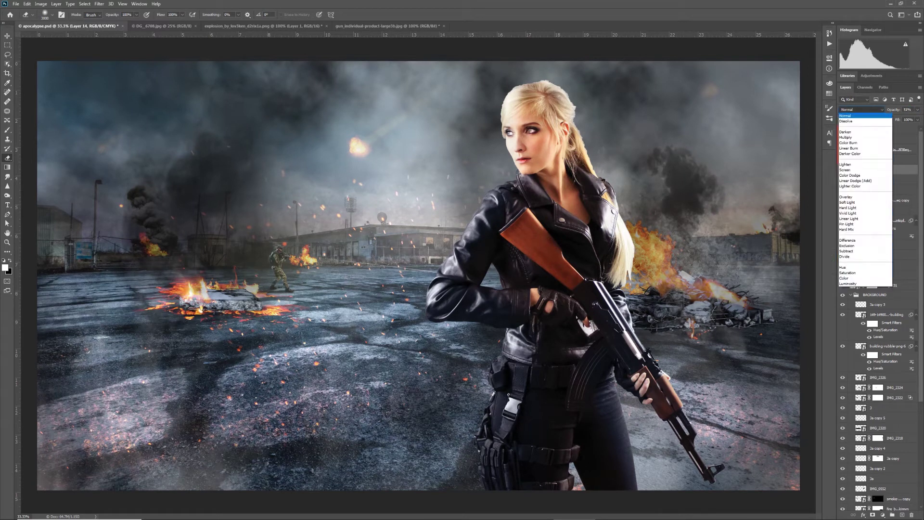
click(907, 110)
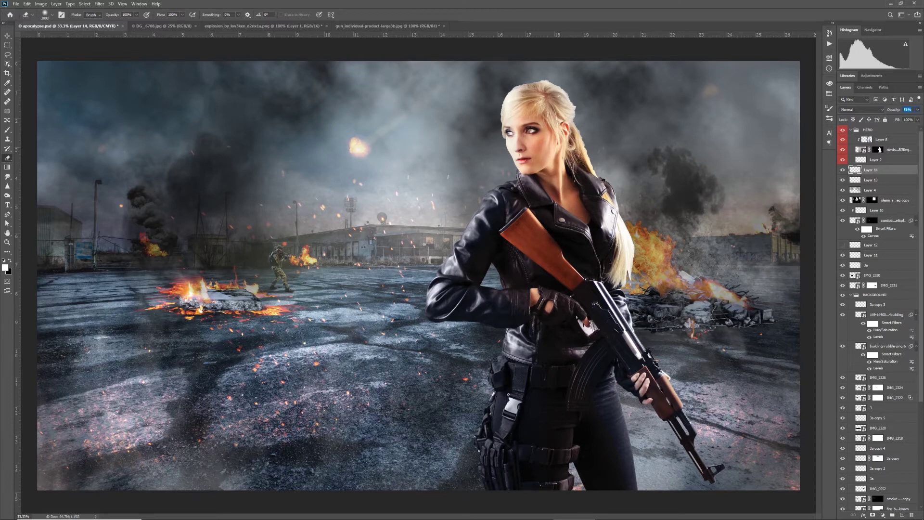
- Fade the tracer line between the soldier and the woman with a large soft eraser
key(ctrl+plus)
key(ctrl+plus)
key(ctrl+plus)
drag(79, 252, 296, 269)
key(b)
drag(259, 235, 393, 241)
key(ctrl+z)
key(e)
mouse_move(367, 274)
mouse_down()
mouse_move(405, 274)
mouse_move(377, 255)
mouse_move(337, 269)
mouse_up()
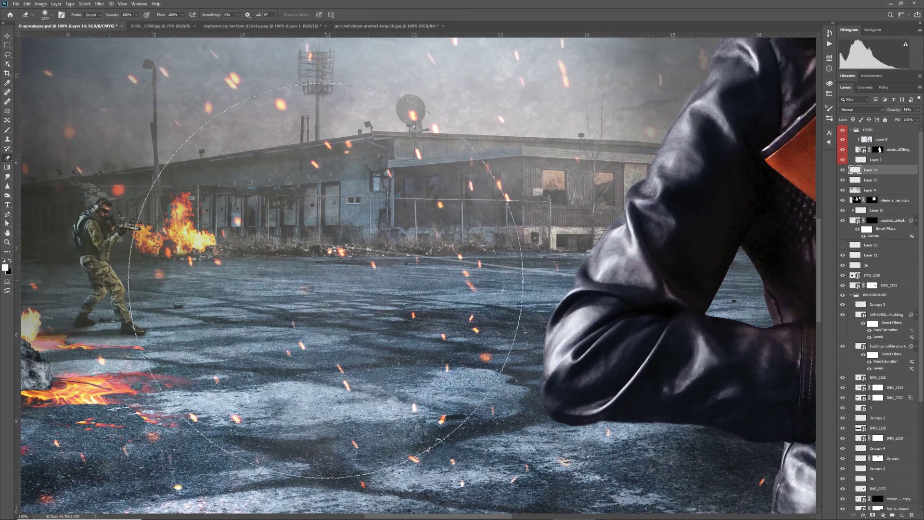
- Colorize the tracer line green with Hue/Saturation at hue 105 and saturation 81, with slightly reduced lightness
key(ctrl+u)
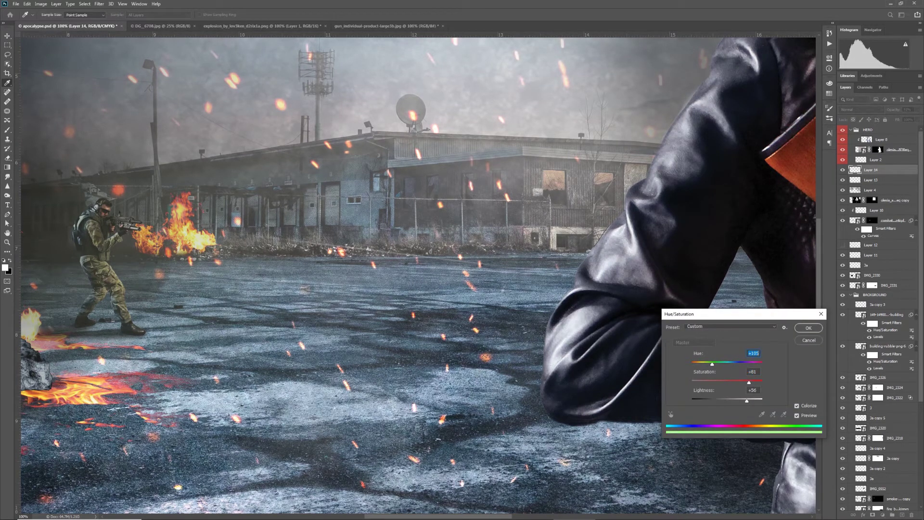
drag(747, 401, 738, 401)
click(808, 328)
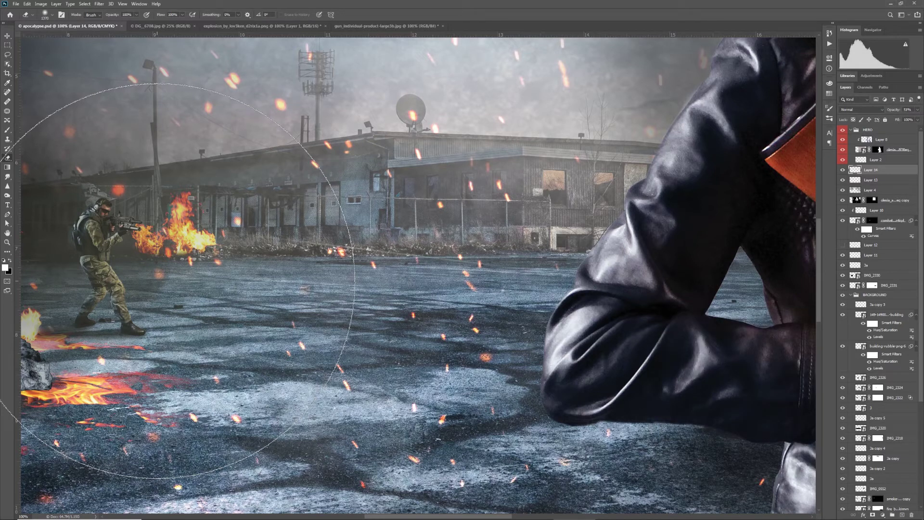
- Place the golden bokeh sparks texture from the Apocalypse folder into the composite above the HERO group
key(ctrl+minus)
key(ctrl+minus)
key(ctrl+minus)
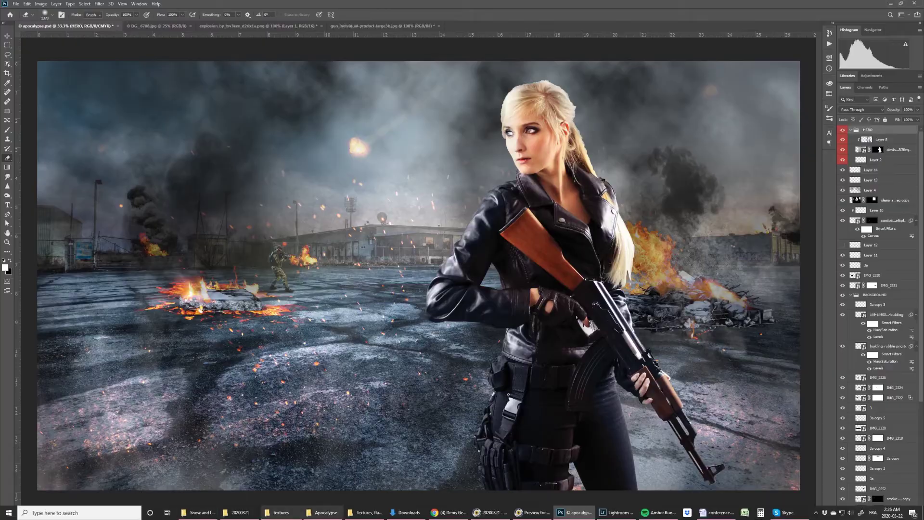
click(326, 513)
scroll(371, 223, up, 3)
drag(176, 130, 610, 511)
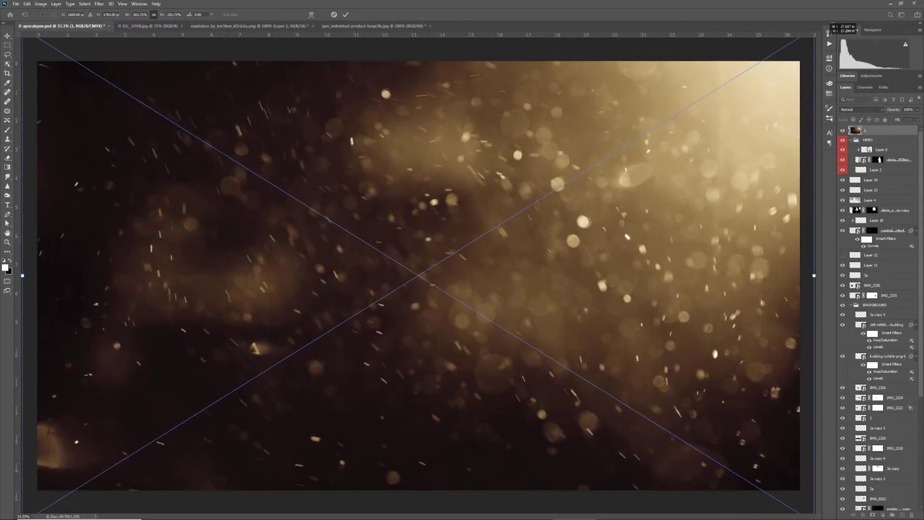
- Reposition and enlarge the placed bokeh texture so it extends past every edge of the canvas
drag(485, 264, 498, 220)
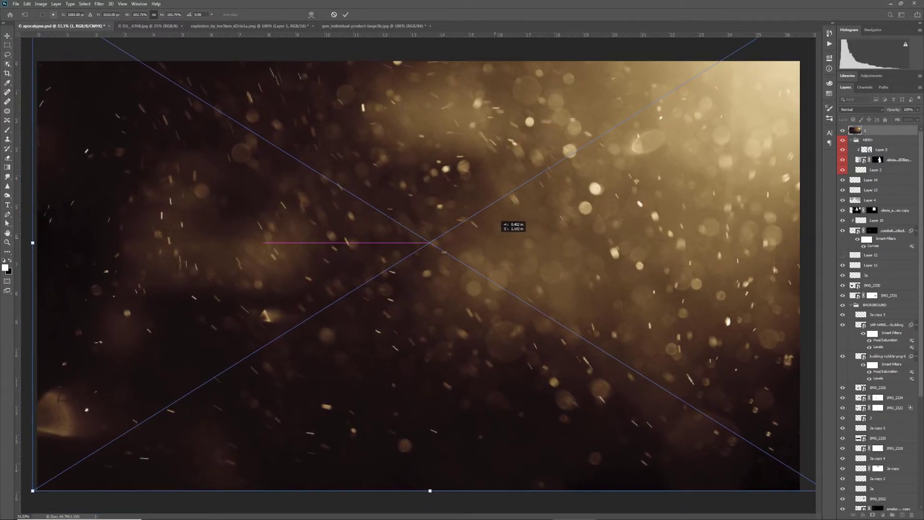
key(ctrl+minus)
key(ctrl+minus)
drag(225, 383, 196, 401)
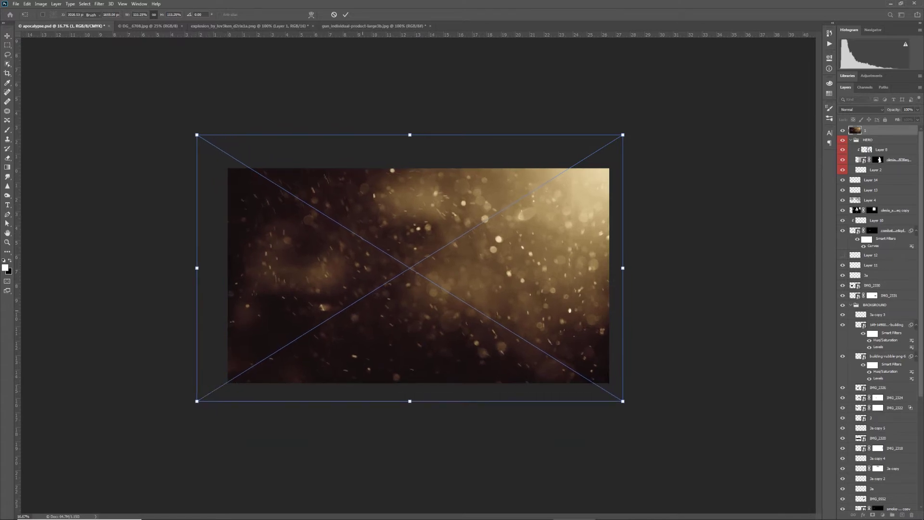
key(Return)
- Try out blend modes on the bokeh texture, choose Screen and lower the layer's opacity to 27%
key(ctrl+plus)
key(ctrl+plus)
click(862, 109)
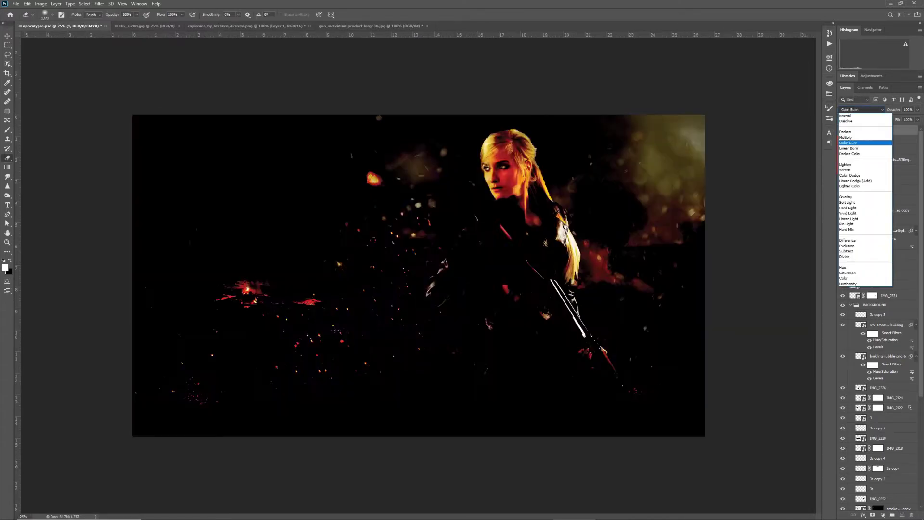
key(Down)
key(Down)
key(Down)
key(Down)
key(Down)
key(Down)
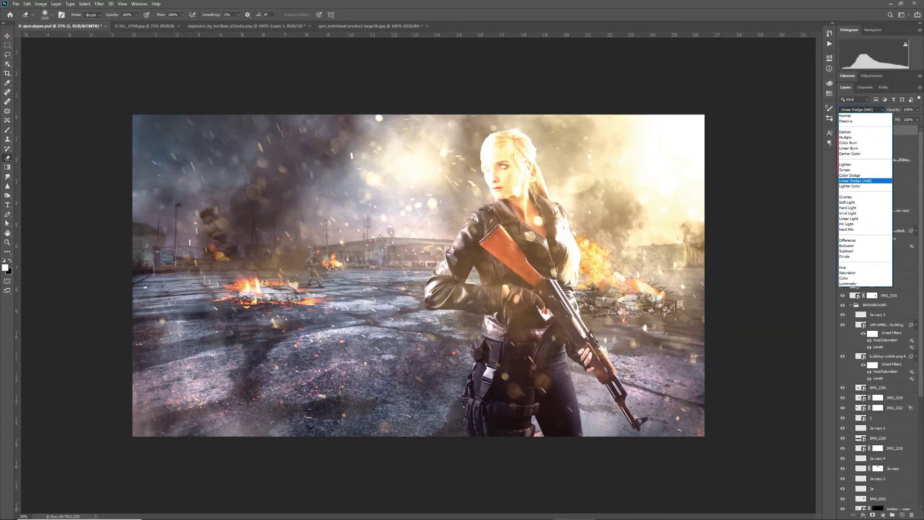
key(Down)
key(Down)
key(Down)
key(Down)
key(Down)
key(Down)
key(Down)
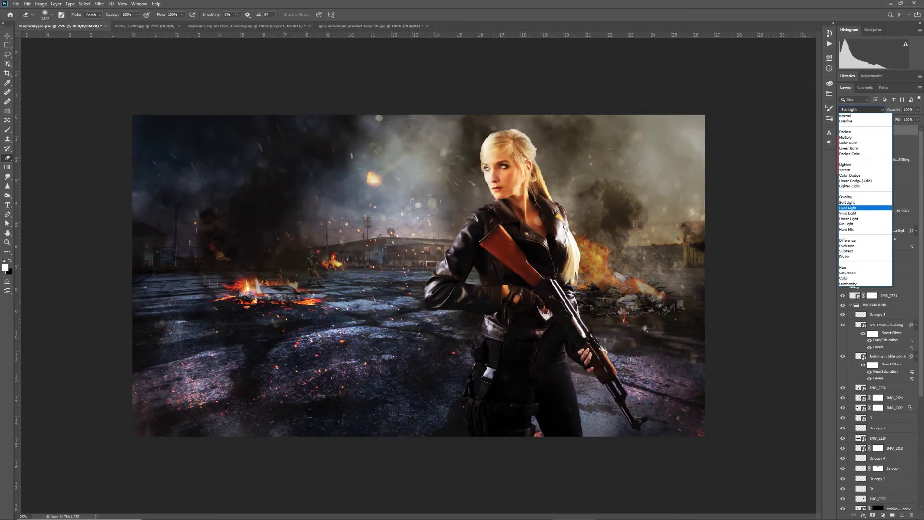
key(Down)
key(Down)
key(Down)
key(Down)
key(Down)
key(Down)
key(Down)
key(Down)
key(Down)
key(Down)
key(Down)
key(Down)
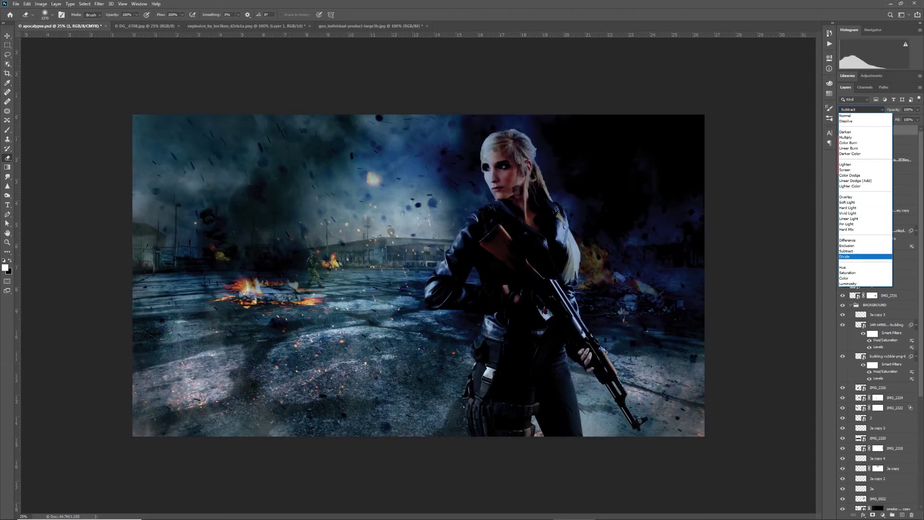
key(Down)
key(Down)
key(Down)
key(Down)
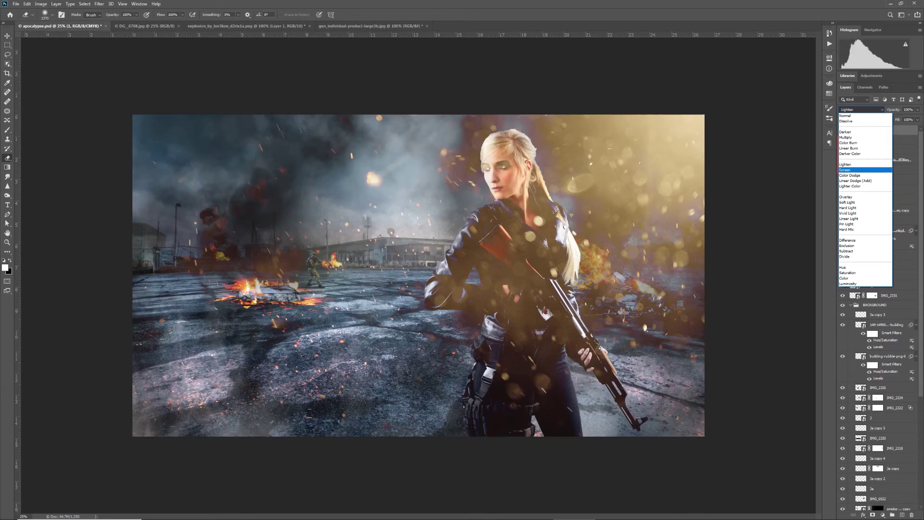
key(Return)
key(ctrl+plus)
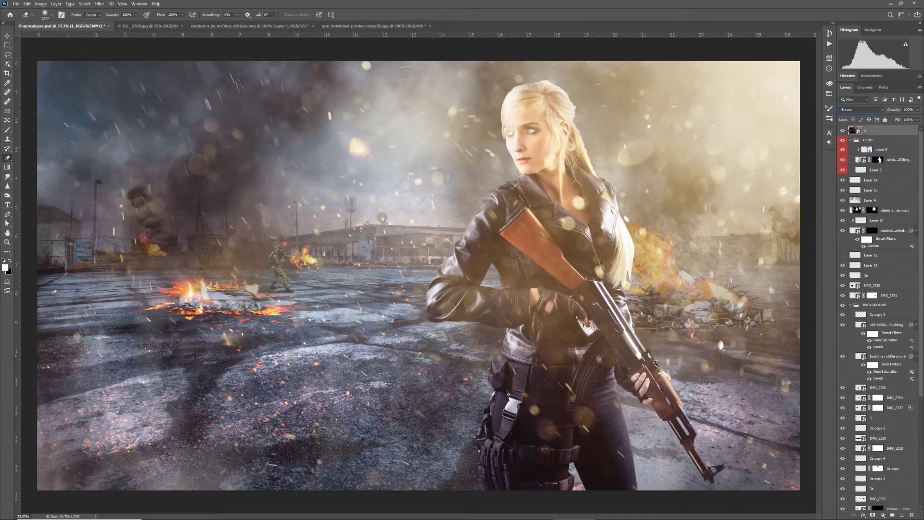
drag(893, 110, 867, 110)
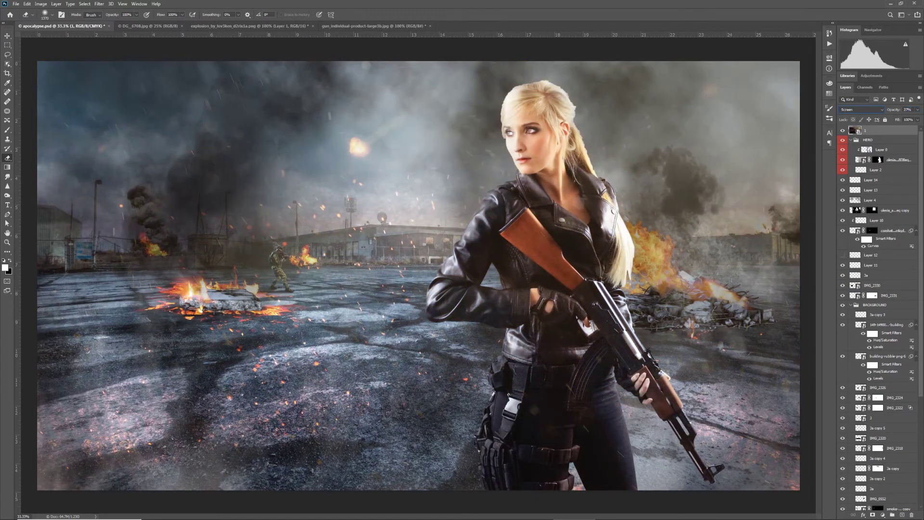
- Mask the bokeh texture off the woman by painting on a new layer mask, and raise the layer's opacity to 64%
click(872, 515)
key(b)
key(bracketleft)
key(bracketleft)
key(bracketleft)
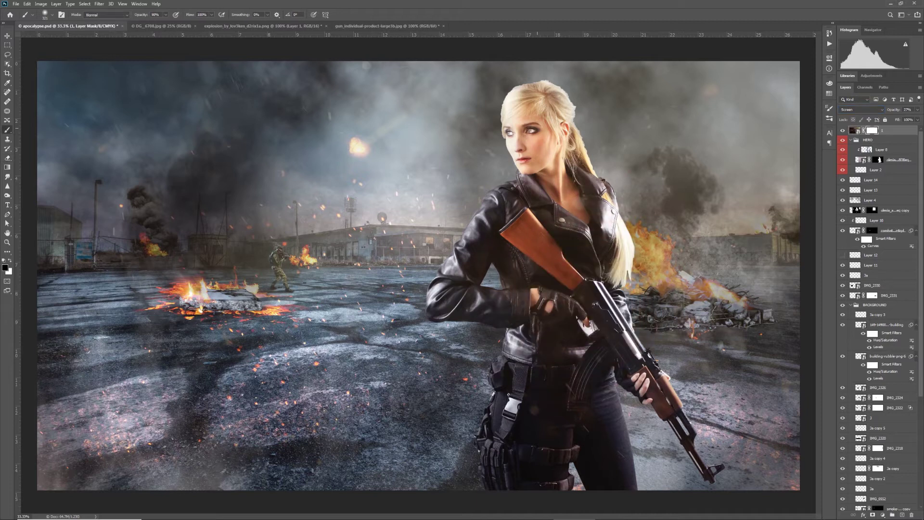
mouse_move(533, 126)
mouse_down()
mouse_move(556, 173)
mouse_move(563, 344)
mouse_move(673, 423)
mouse_up()
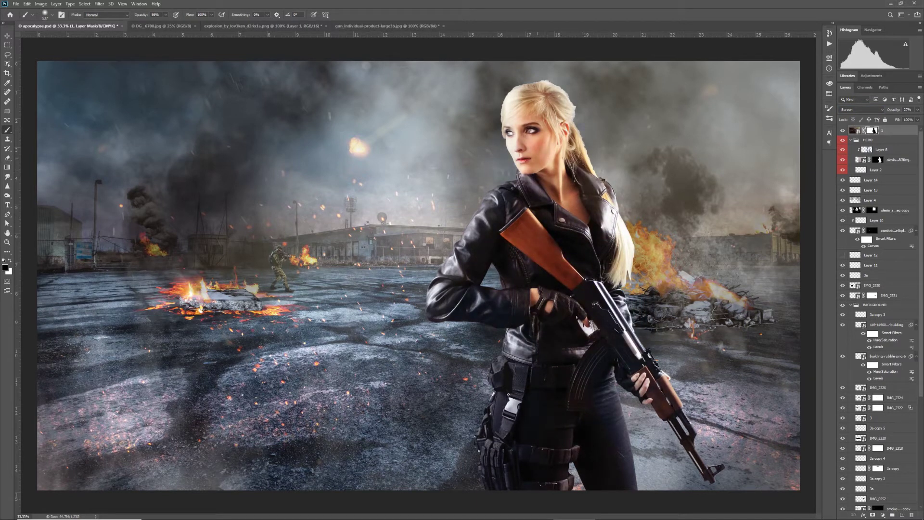
drag(893, 109, 909, 110)
- Select the placed fallen soldier, including his boot, with the Object Selection tool and mask out the studio background
key(ctrl+minus)
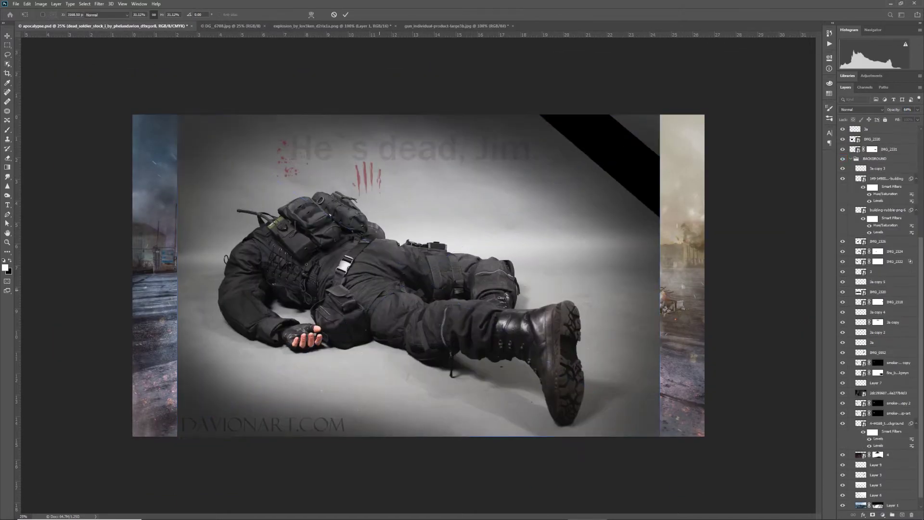
key(w)
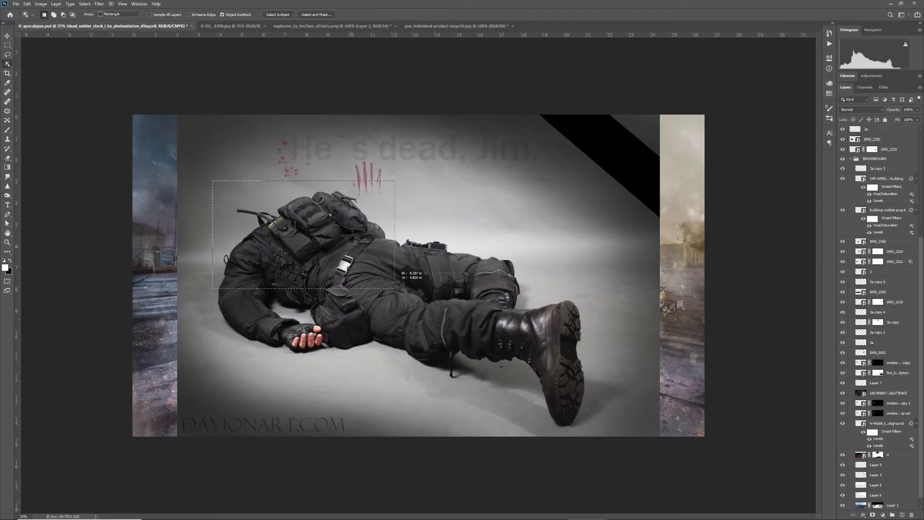
drag(396, 289, 550, 374)
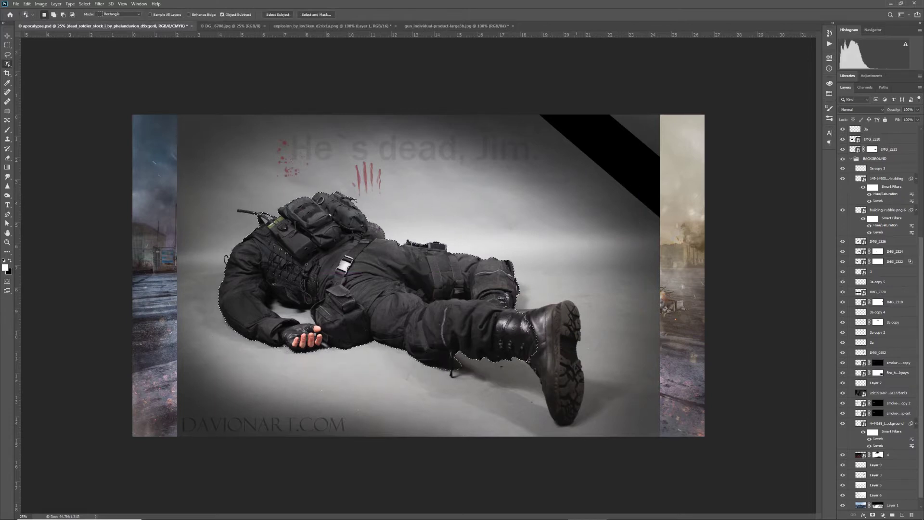
drag(353, 261, 638, 434)
click(873, 515)
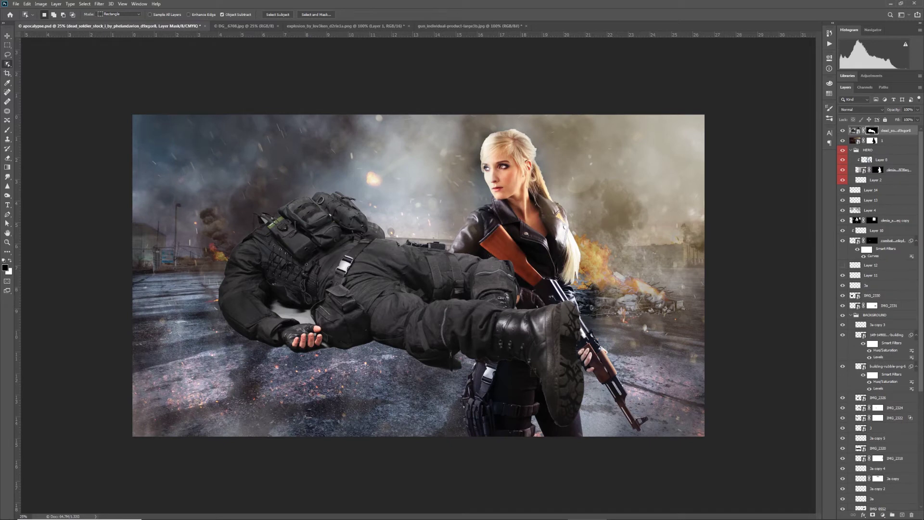
- Scale the masked fallen soldier down to about 10% and place him on the asphalt beside the burning concrete slab
key(ctrl+t)
drag(660, 435, 449, 295)
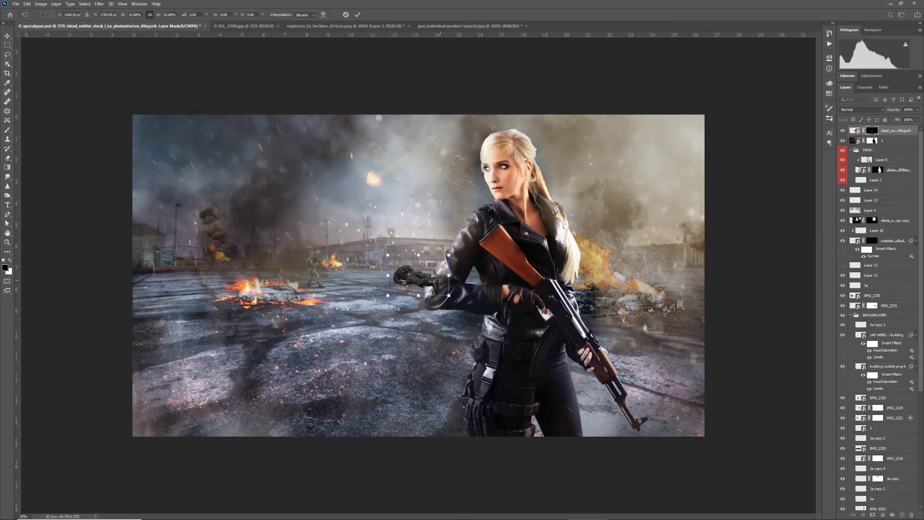
drag(415, 270, 211, 292)
drag(245, 318, 221, 299)
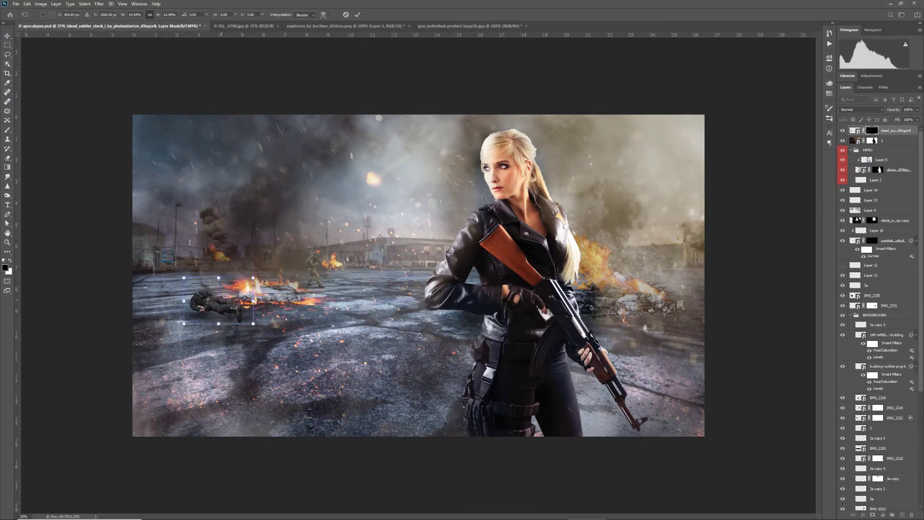
key(Return)
- Check the fallen soldier's layer mask and paint out the leftover grey background between his arm and torso and around the backpack
key(ctrl+plus)
key(ctrl+plus)
key(ctrl+plus)
key(ctrl+plus)
drag(80, 293, 813, 277)
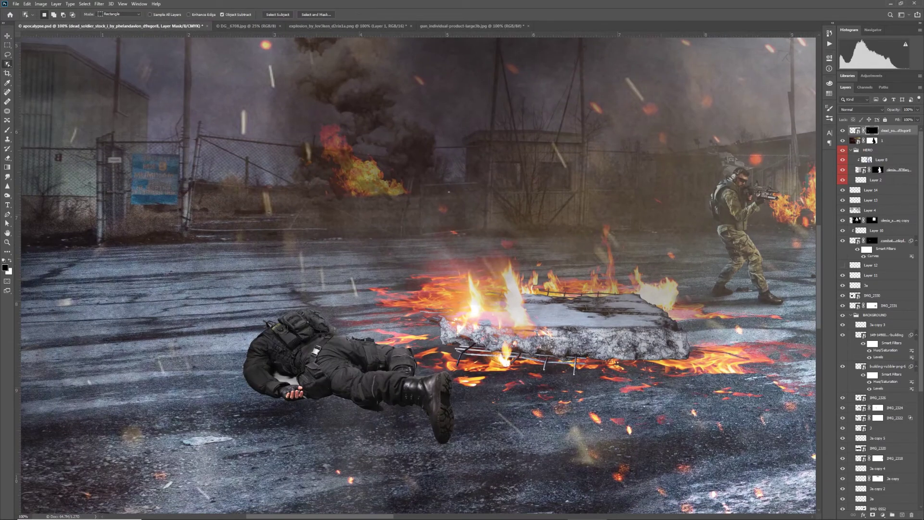
alt+click(872, 131)
alt+click(872, 130)
ctrl+click(872, 130)
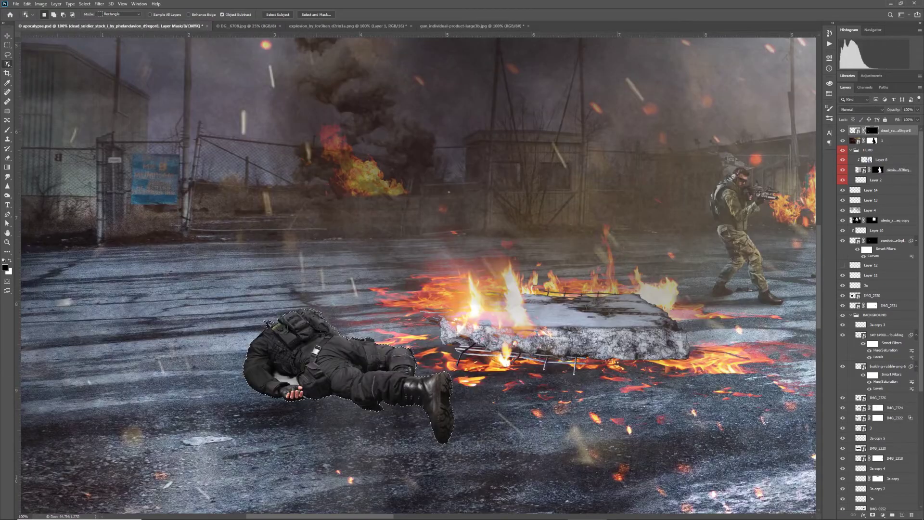
shift+click(871, 130)
shift+click(871, 131)
scroll(228, 392, up, 3)
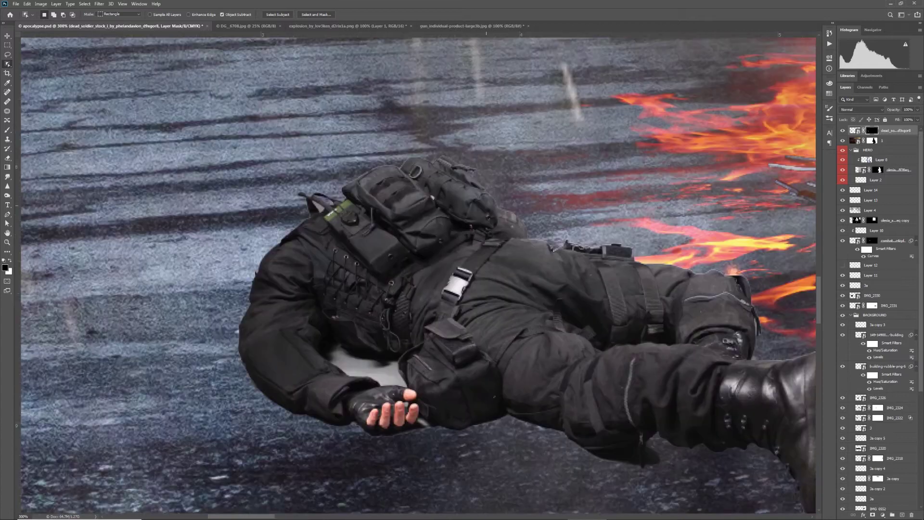
key(b)
mouse_move(413, 334)
mouse_down()
mouse_move(367, 334)
mouse_move(414, 356)
mouse_up()
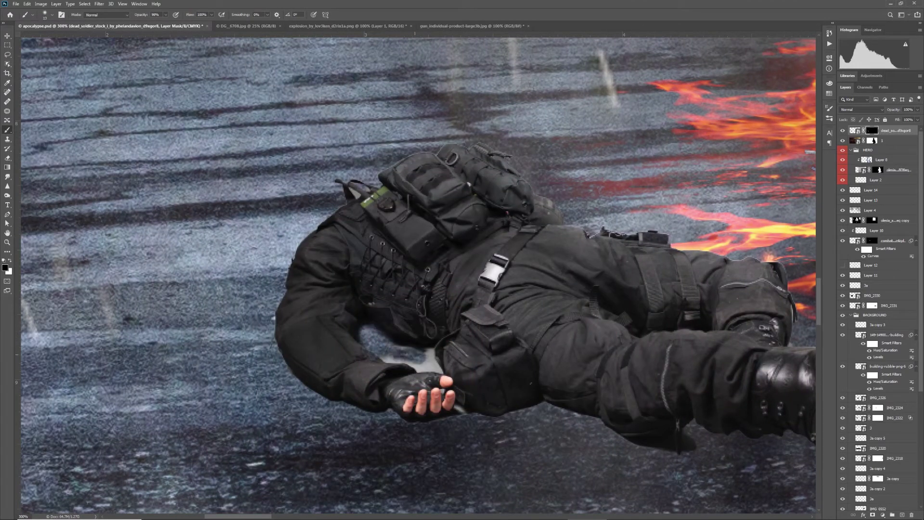
drag(549, 210, 410, 283)
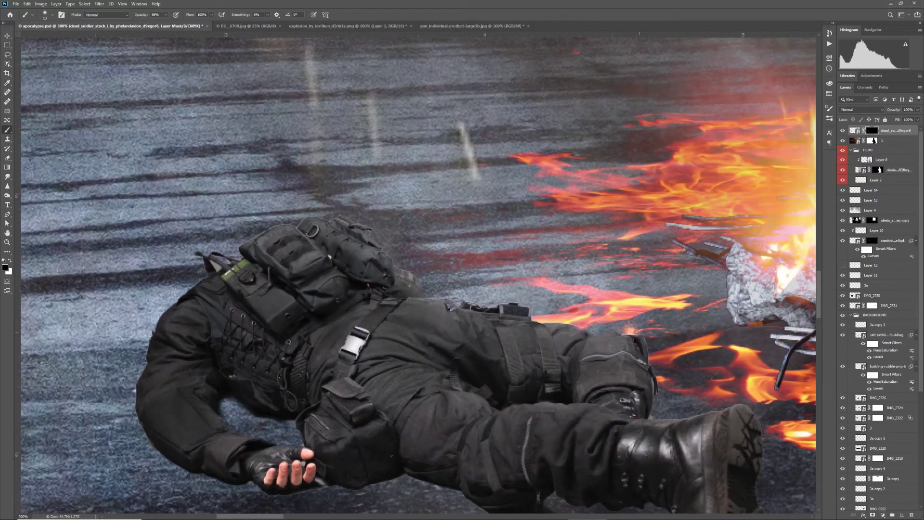
scroll(418, 275, down, 5)
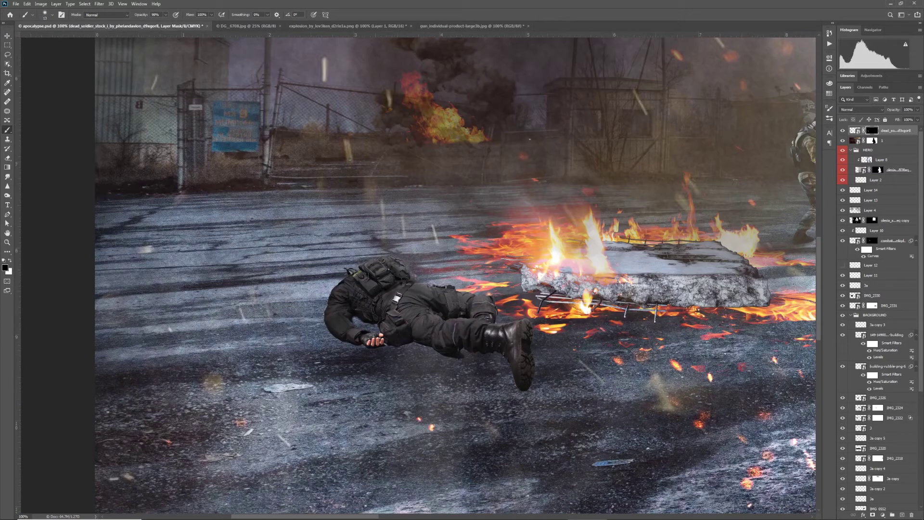
- Slightly enlarge and reposition the fallen soldier, and move his layer into the BACKGROUND group above IMG_2224
scroll(418, 275, down, 3)
key(ctrl+t)
mouse_move(198, 340)
mouse_down()
mouse_move(143, 327)
mouse_move(198, 347)
mouse_up()
drag(152, 323, 148, 322)
key(Return)
key(b)
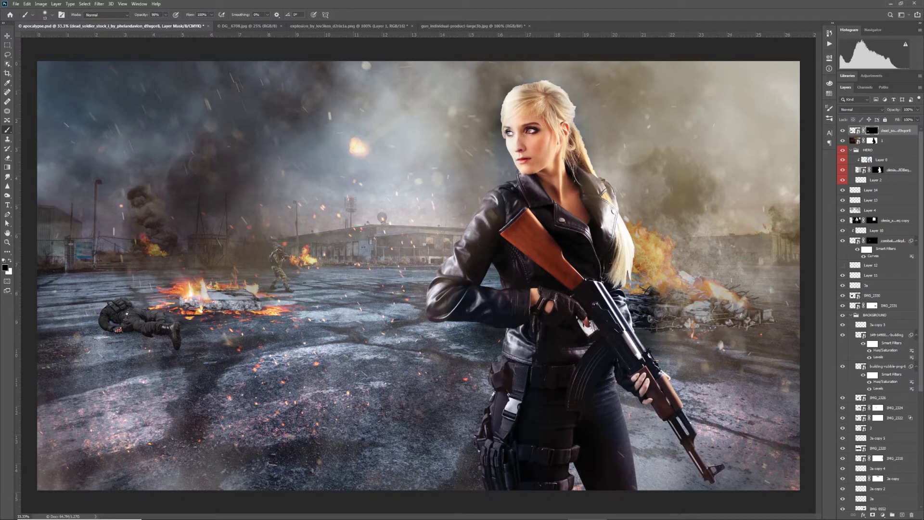
drag(861, 130, 862, 396)
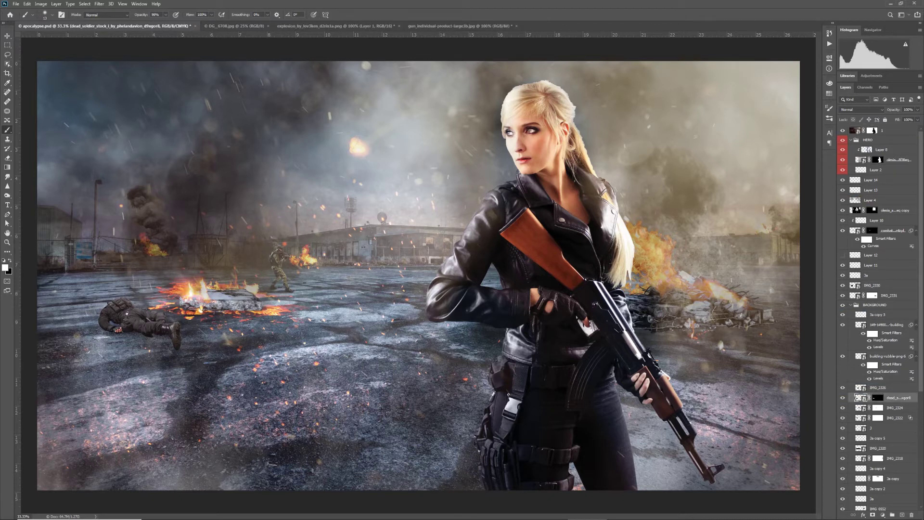
- Tint the fallen soldier with a colour sampled from the asphalt on a new clipped layer set to Color with lowered opacity
key(ctrl+shift+alt+n)
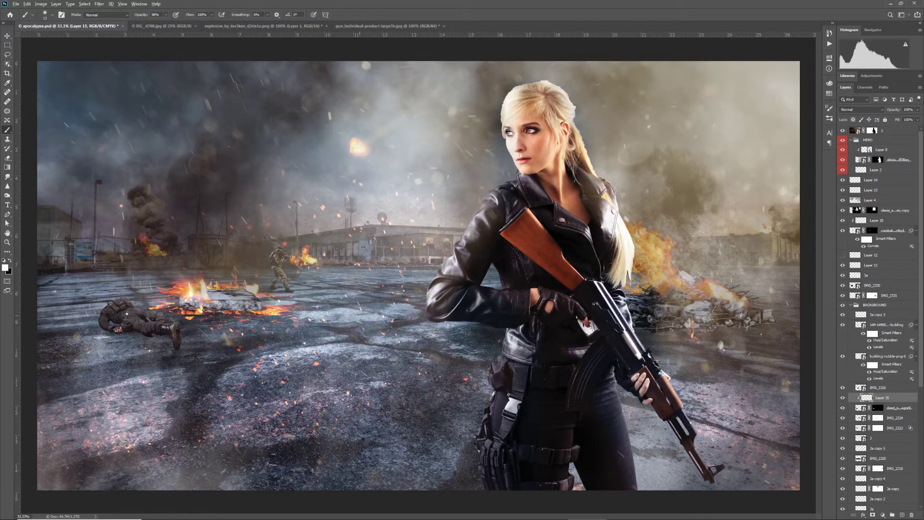
alt+click(360, 315)
mouse_move(115, 345)
mouse_down()
mouse_move(130, 346)
mouse_move(109, 336)
mouse_move(144, 338)
mouse_up()
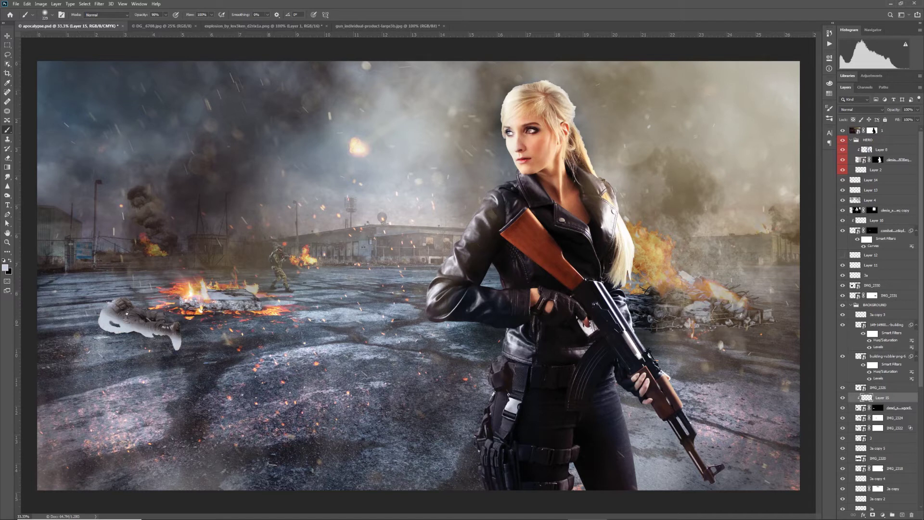
key(bracketleft)
key(bracketleft)
click(860, 109)
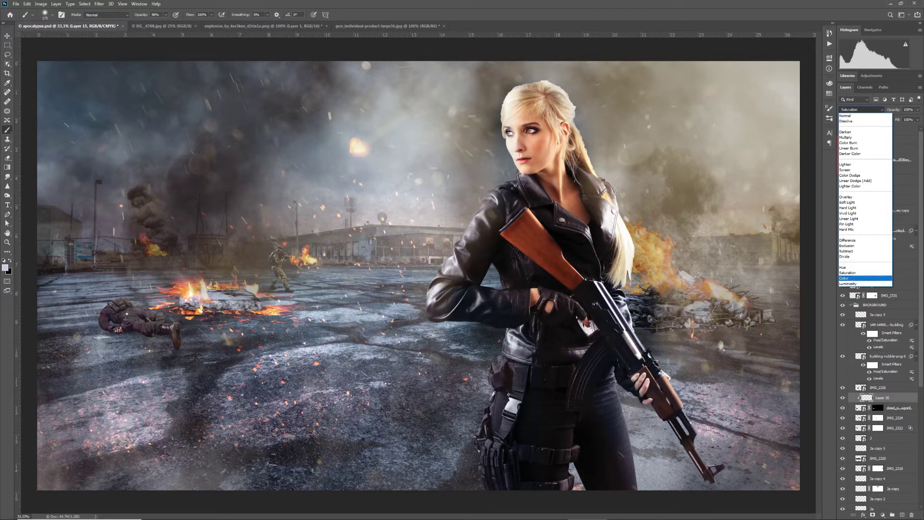
click(862, 278)
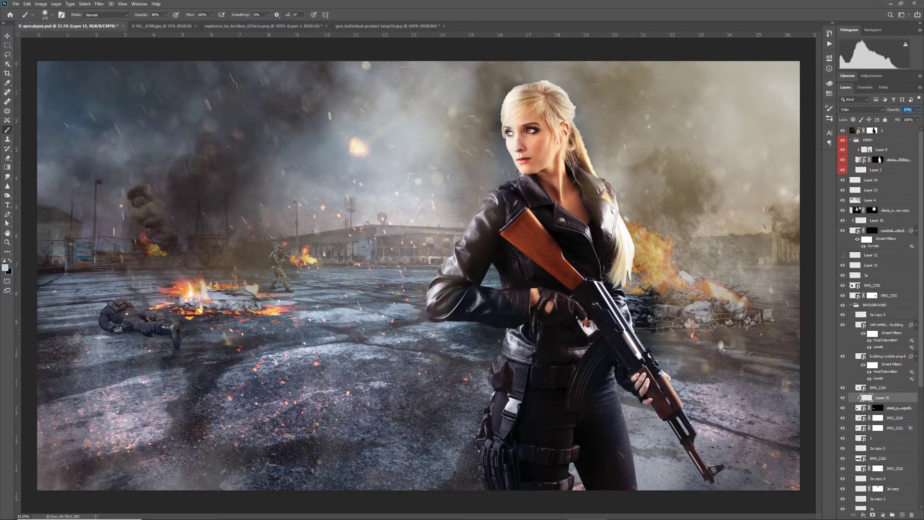
- Paint a soft black shadow under the fallen soldier's body and boot on a new layer beneath his layer
key(ctrl+plus)
key(ctrl+plus)
key(ctrl+plus)
drag(144, 385, 748, 296)
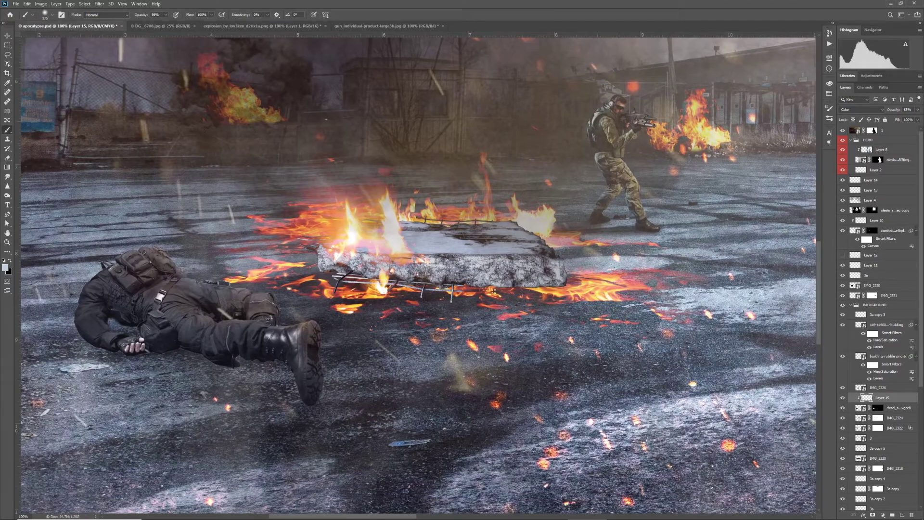
drag(137, 348, 393, 328)
click(861, 407)
key(ctrl+shift+alt+n)
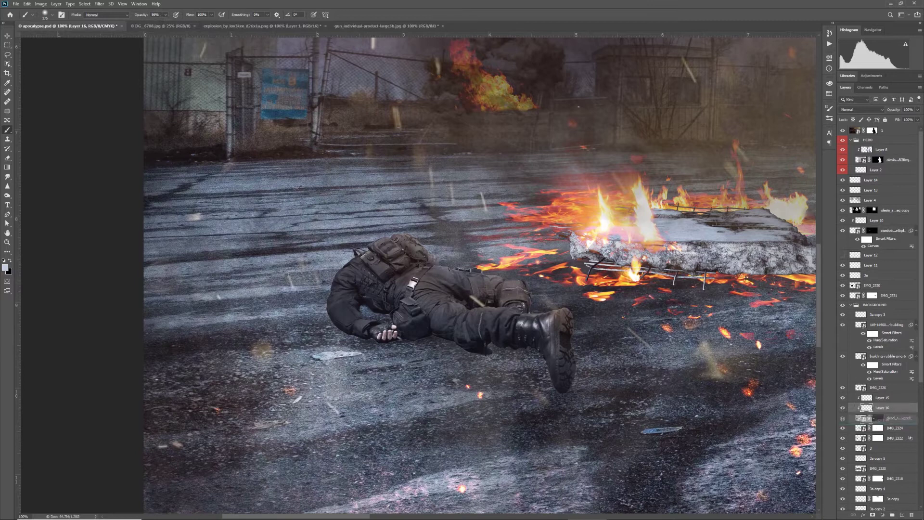
key(ctrl+bracketleft)
key(x)
drag(414, 337, 336, 324)
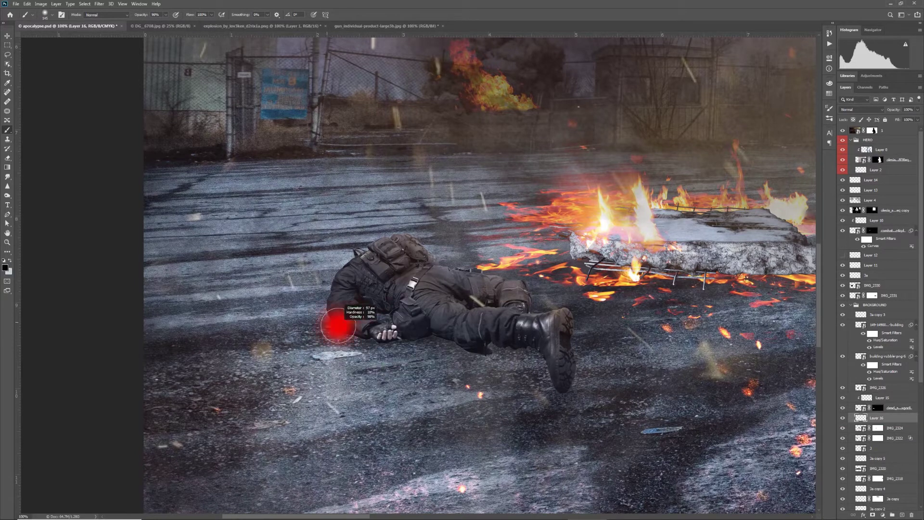
mouse_move(421, 349)
mouse_down()
mouse_move(527, 360)
mouse_move(547, 388)
mouse_up()
- Set the shadow layer to Multiply at about 70% opacity and extend the shadow around the soldier's arm
click(861, 109)
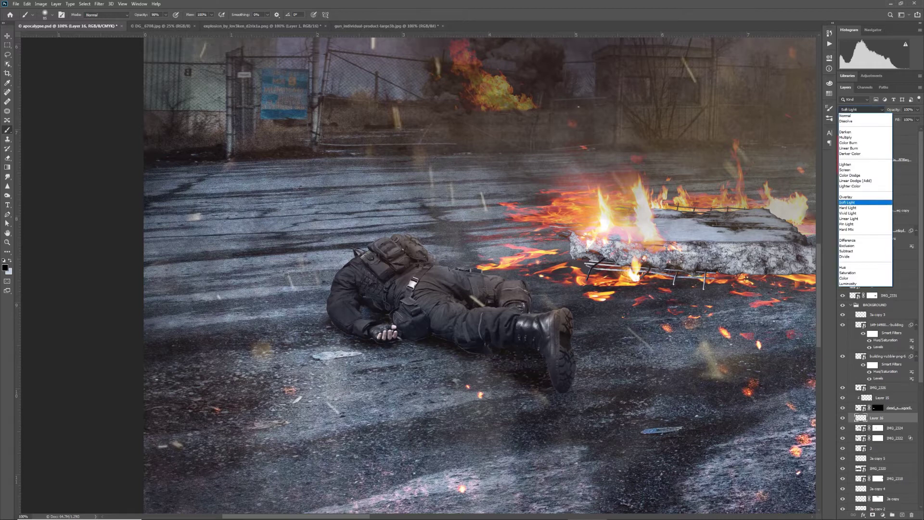
click(861, 137)
drag(894, 110, 882, 110)
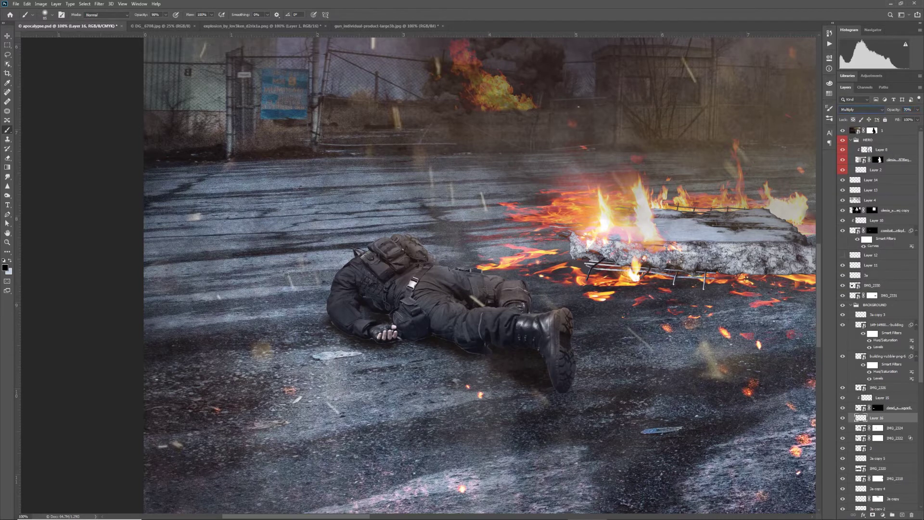
mouse_move(339, 331)
mouse_down()
mouse_move(476, 357)
mouse_move(334, 326)
mouse_up()
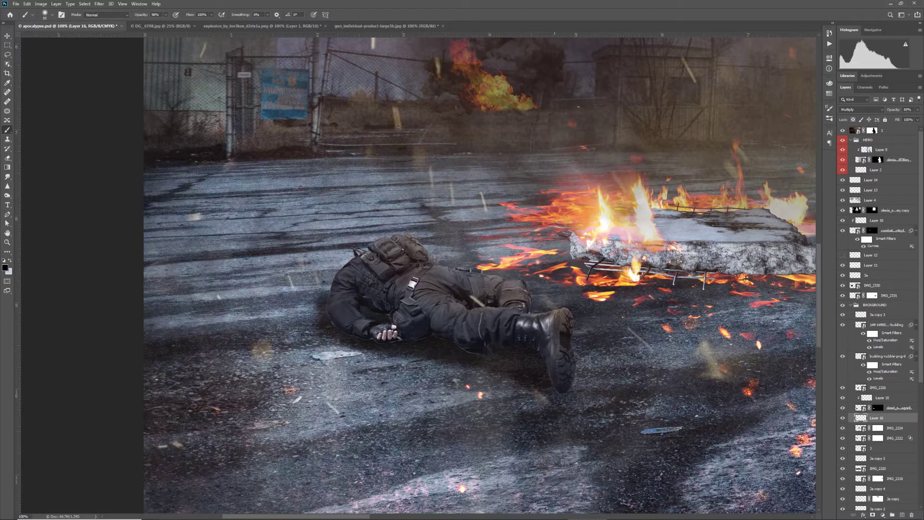
- Add a second shadow layer directly beneath the fallen soldier's layer and give it a darkening blend mode
key(ctrl+shift+alt+n)
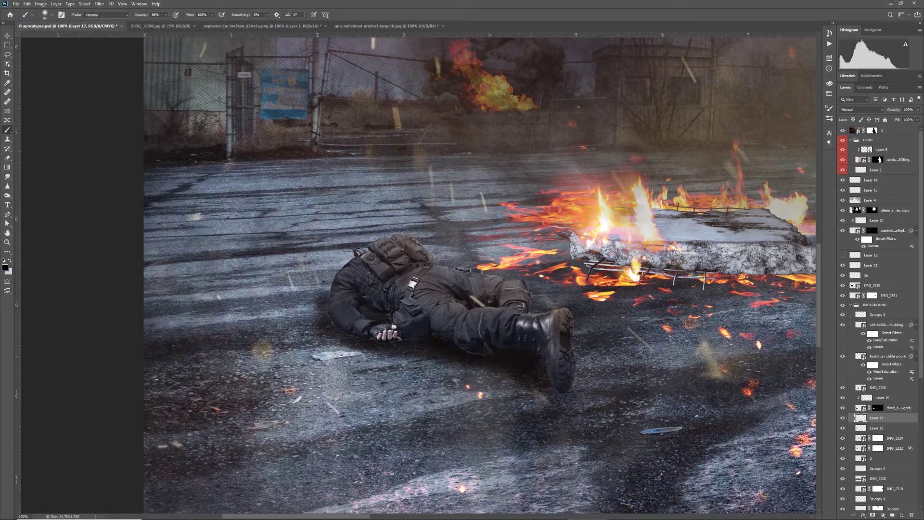
click(861, 110)
click(857, 142)
- Paint out the light fringe along the fallen soldier's arm, hand and pouch on his layer mask with a progressively smaller brush
click(877, 407)
key(ctrl+plus)
key(ctrl+plus)
key(ctrl+plus)
drag(240, 486, 313, 233)
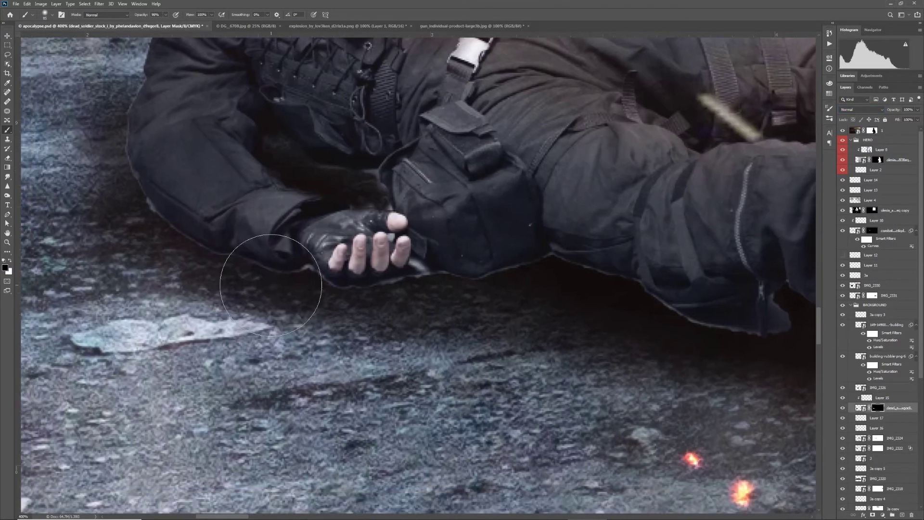
key(bracketleft)
key(bracketleft)
key(bracketleft)
key(bracketleft)
key(bracketleft)
key(bracketleft)
key(bracketleft)
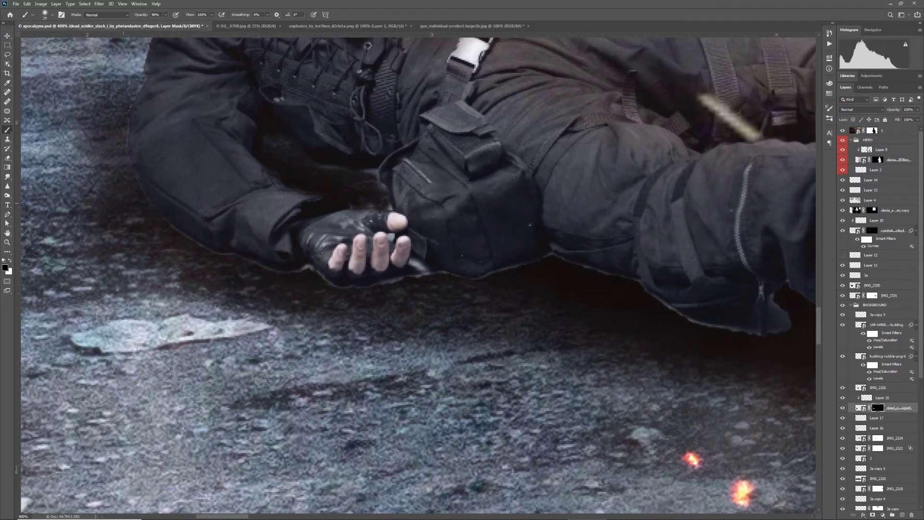
key(bracketleft)
key(bracketleft)
key(bracketleft)
key(bracketleft)
key(bracketleft)
key(bracketleft)
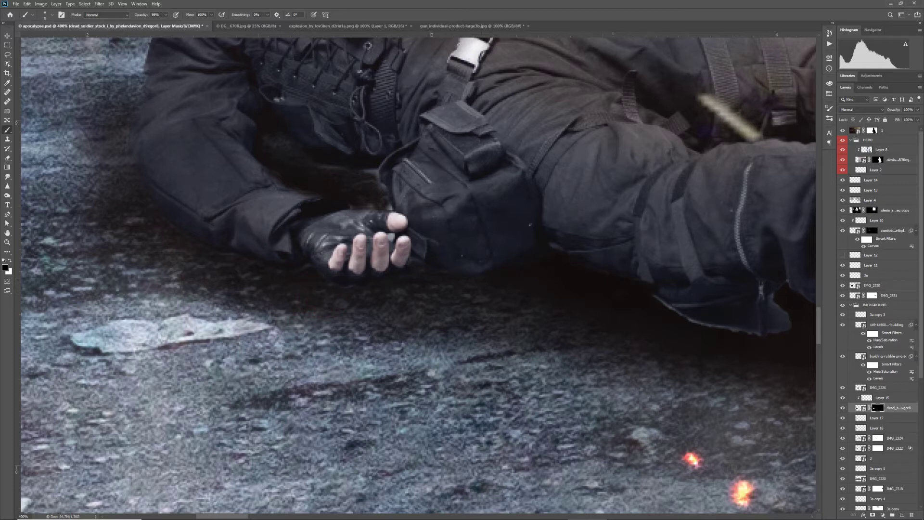
- Mask out the remaining light fringe and the grey patch beneath the fallen soldier's knee and lower leg
drag(757, 340, 713, 327)
drag(758, 352, 385, 329)
key(bracketleft)
key(bracketleft)
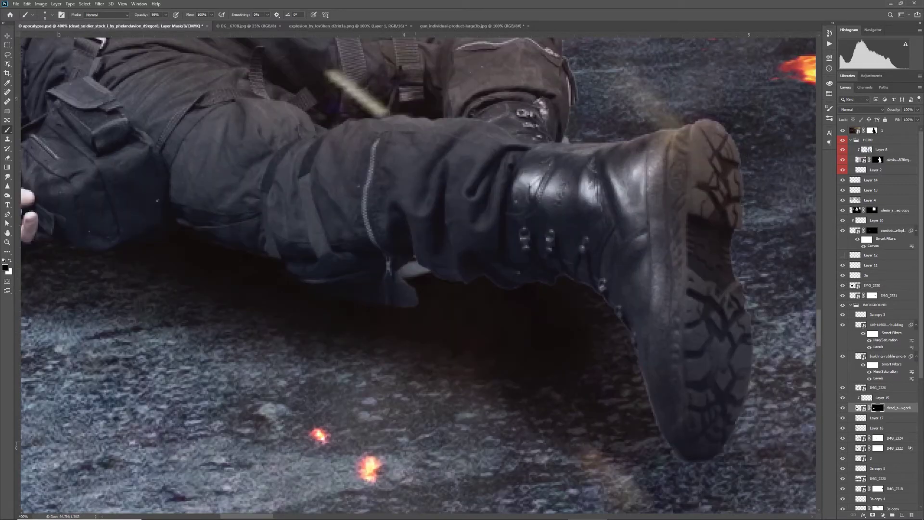
alt+right_click(426, 299)
mouse_move(406, 275)
mouse_down()
mouse_move(407, 288)
mouse_move(424, 282)
mouse_up()
alt+right_click(426, 299)
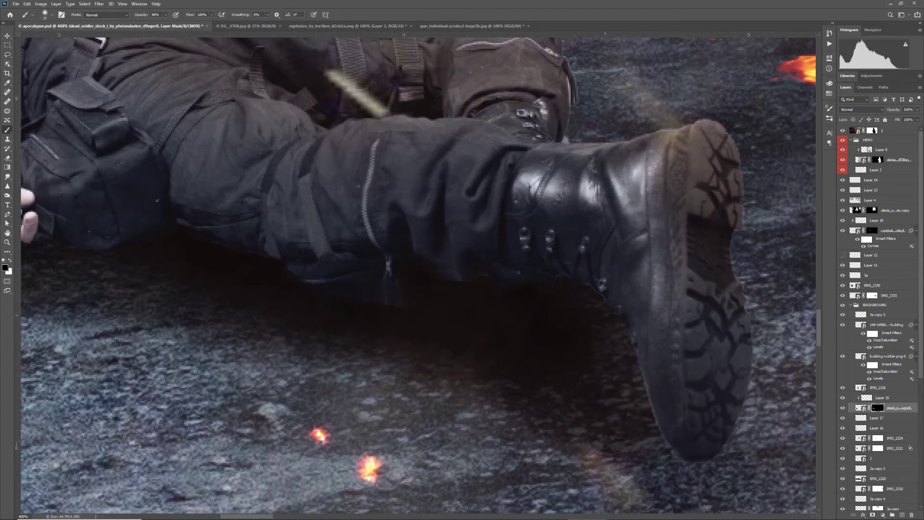
- Merge everything visible into a new layer at the top of the stack and save apocalypse.psd
key(ctrl+0)
key(ctrl+minus)
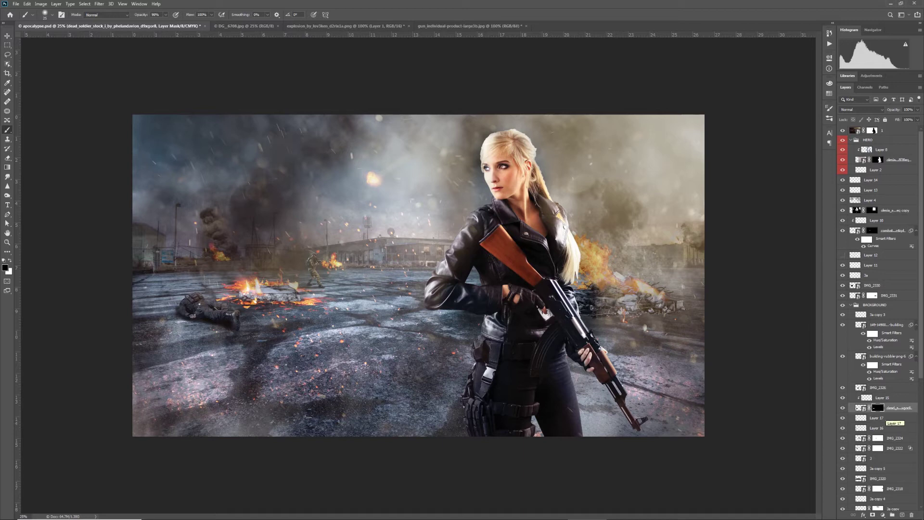
click(888, 130)
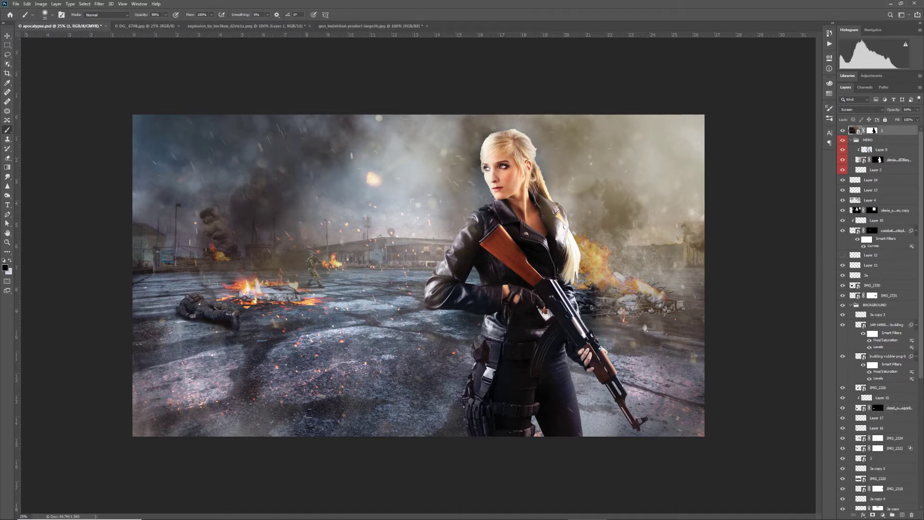
key(ctrl+shift+alt+e)
key(ctrl+s)
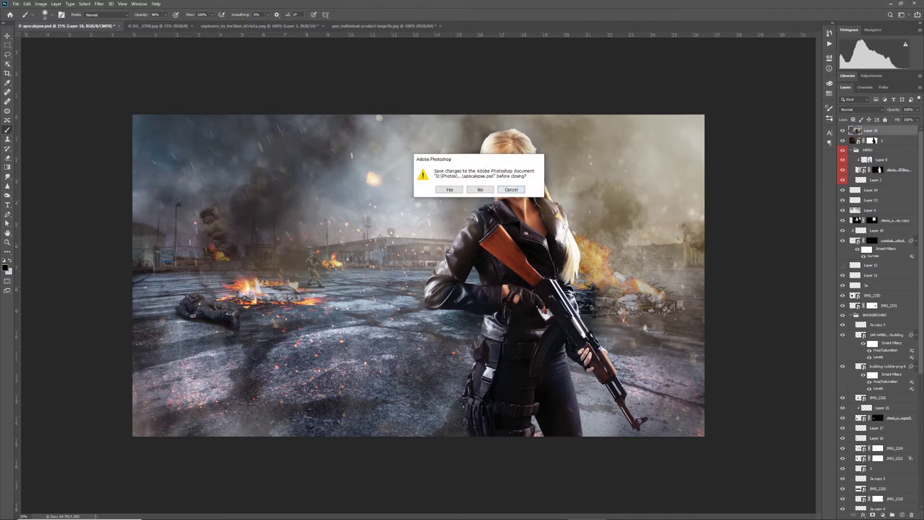
key(Return)
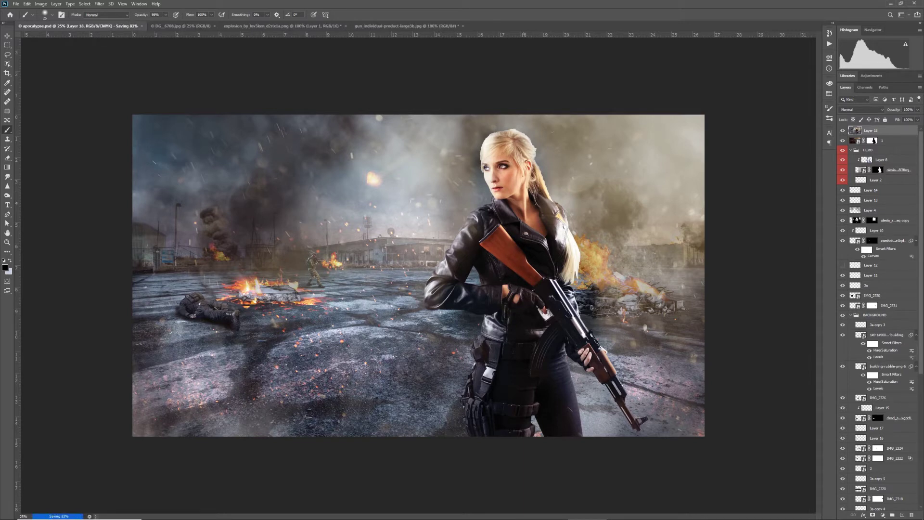
- Open the Nik Collection filter Color Efex Pro 4 on the merged layer
click(99, 4)
mouse_move(115, 205)
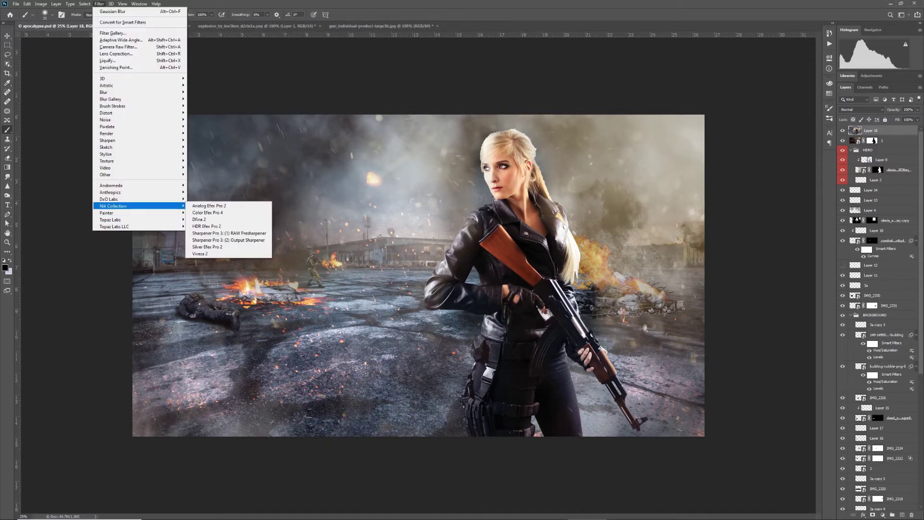
click(207, 212)
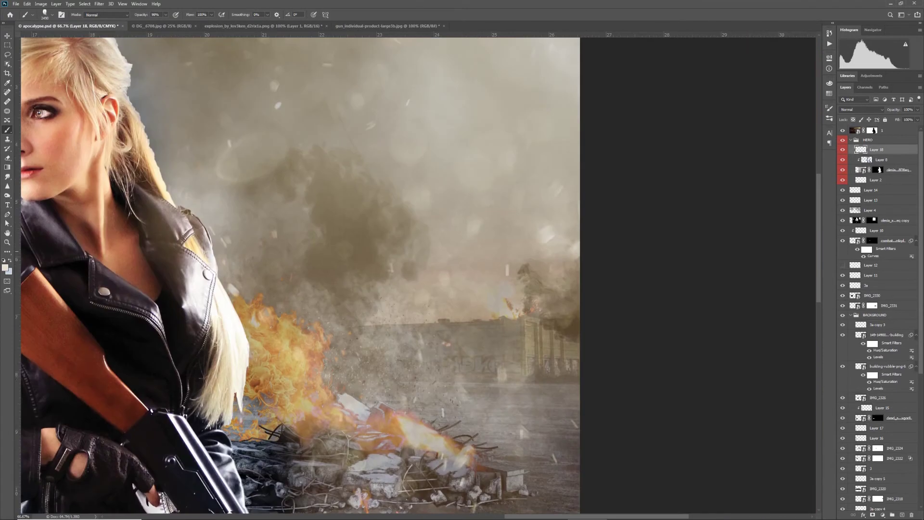
- Move the hair-strand layer directly beneath the woman's masked layer and fit the strand to the lower end of her ponytail
drag(877, 150, 879, 170)
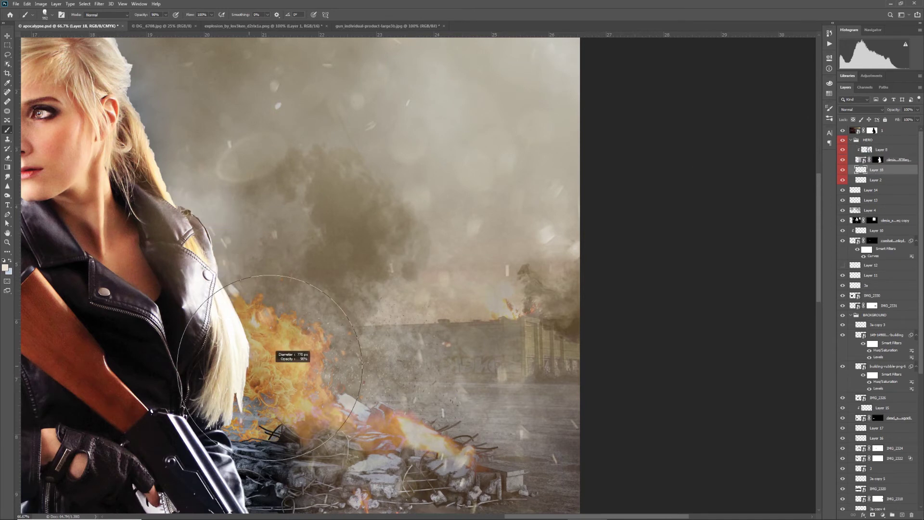
key(ctrl+t)
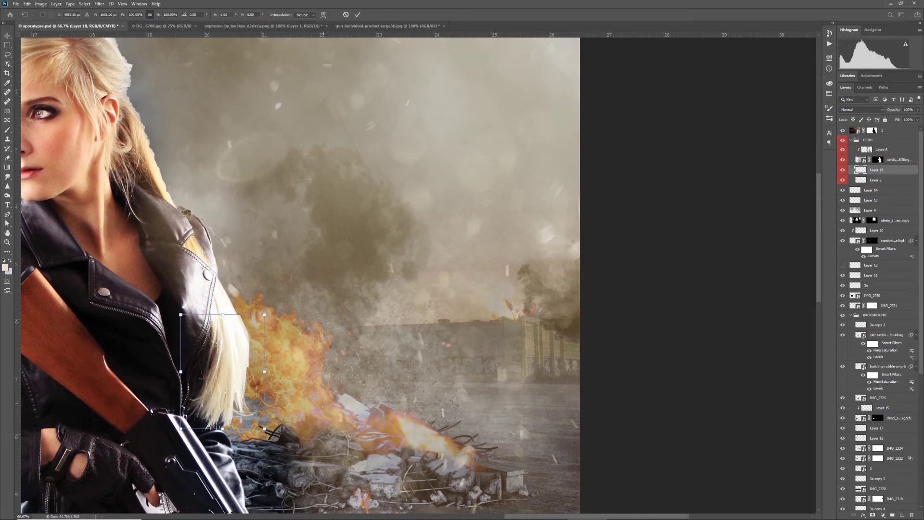
drag(280, 351, 276, 343)
drag(215, 360, 214, 365)
key(Return)
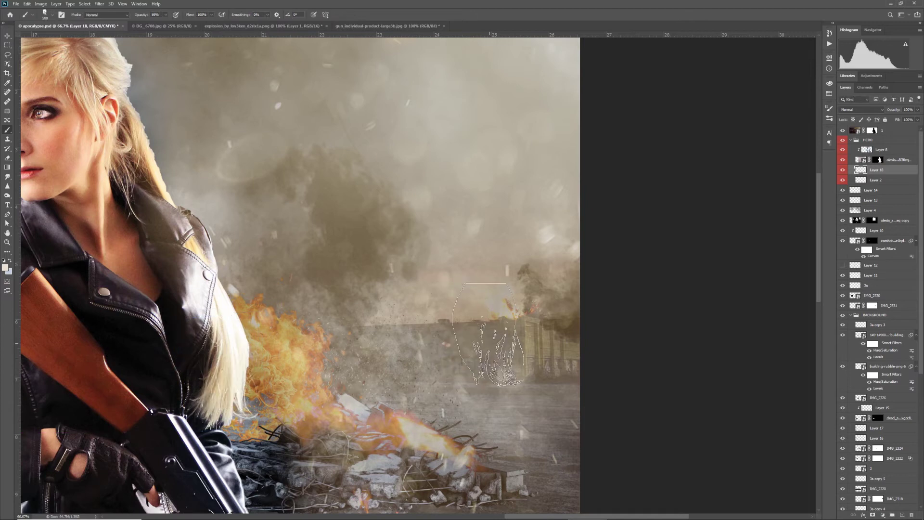
- Choose another brush from the hair brush set and try a full-size stamp over the smoke
key(ctrl+plus)
drag(289, 308, 612, 291)
click(52, 15)
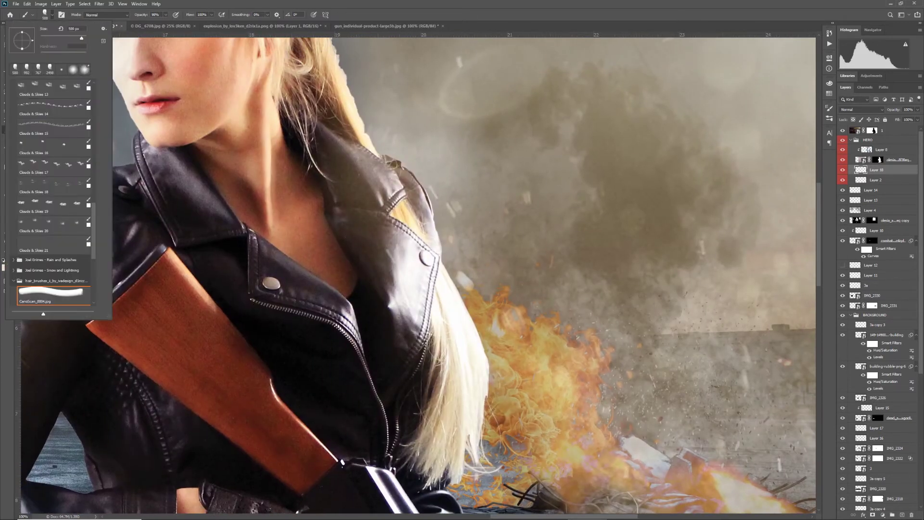
scroll(53, 288, down, 2)
click(53, 291)
click(608, 225)
key(ctrl+z)
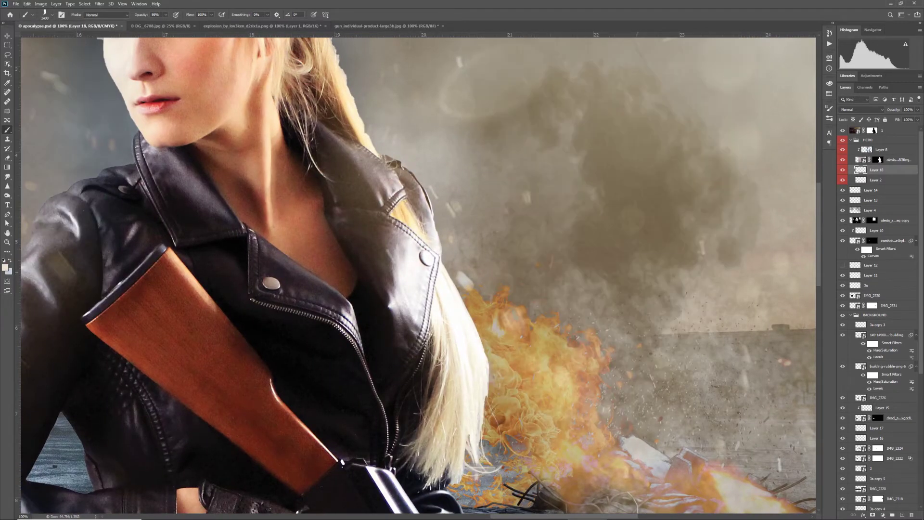
- Shrink the hair brush and stamp a curved lock of hair over the smoke beside the woman
drag(621, 274, 463, 343)
click(608, 227)
key(ctrl+z)
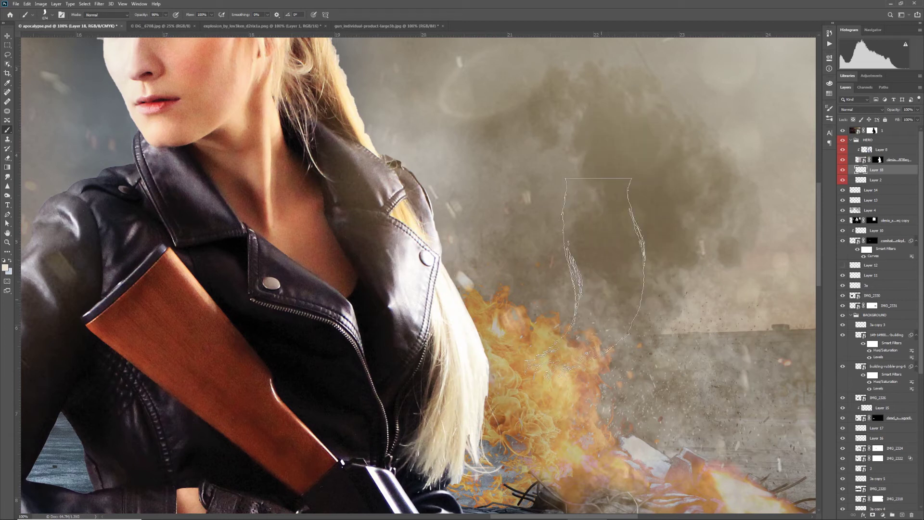
key(bracketleft)
key(bracketleft)
key(bracketleft)
key(bracketleft)
click(599, 284)
- Select the stamped lock, rotate it about -27° and place it along the outer edge of the lower ponytail
key(m)
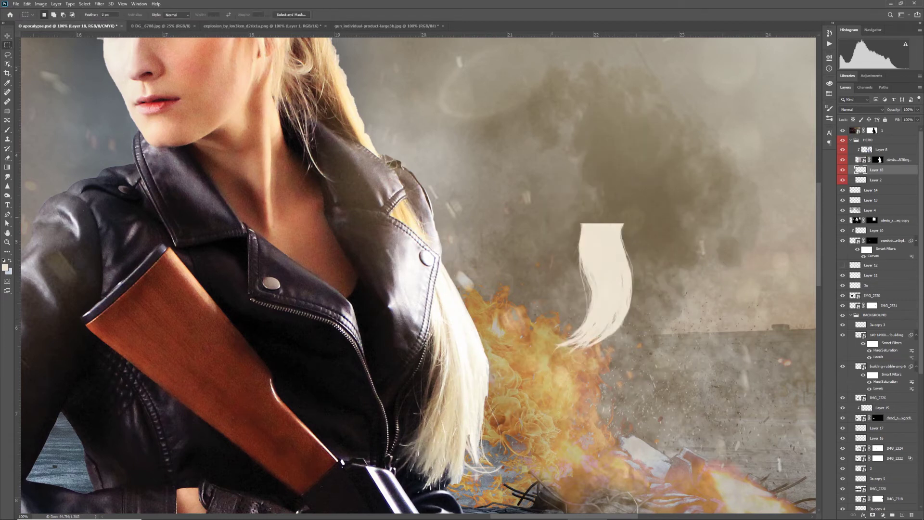
key(ctrl+t)
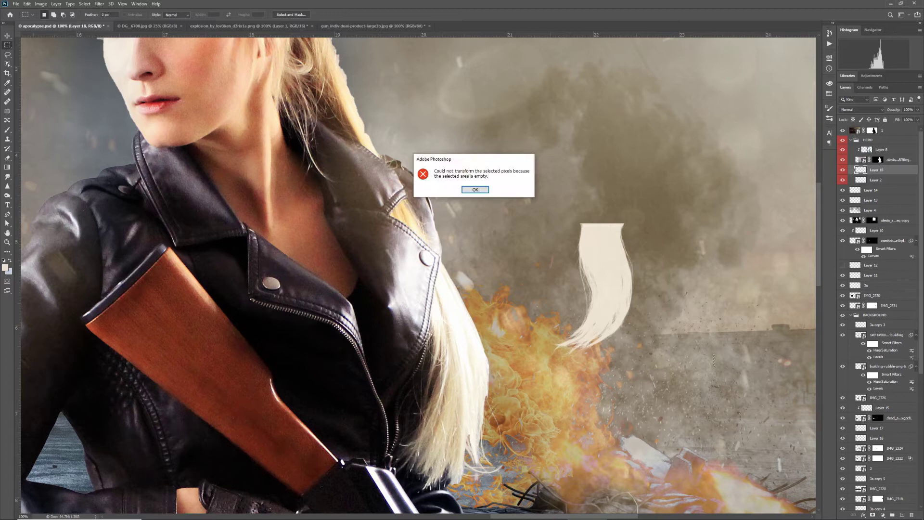
key(Return)
drag(511, 190, 660, 369)
key(ctrl+t)
drag(725, 334, 734, 276)
drag(601, 291, 457, 365)
drag(546, 380, 548, 353)
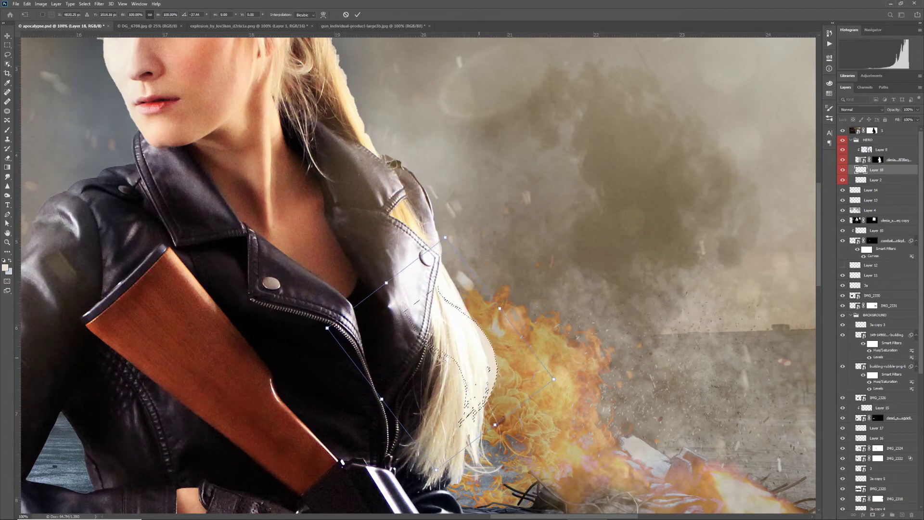
drag(483, 355, 480, 357)
key(Return)
- Brighten the placed lock with a Hue/Saturation adjustment
key(i)
key(ctrl+u)
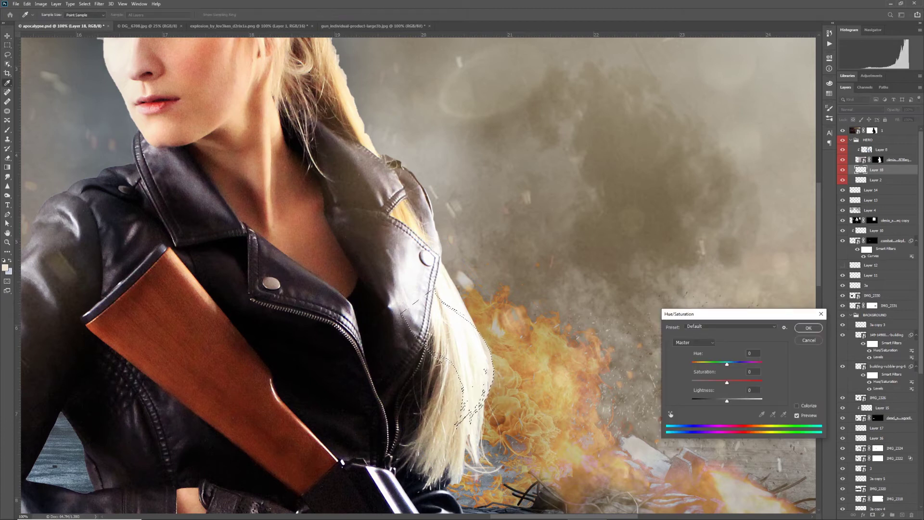
key(Return)
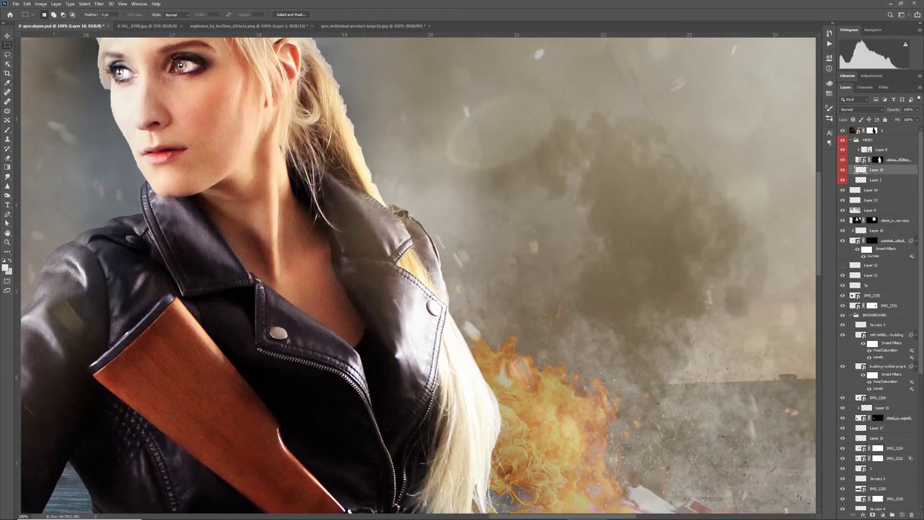
- Switch to a wavy hair brush, shrink it and stamp a small wavy lock over the smoke
key(b)
click(51, 15)
click(51, 261)
click(620, 272)
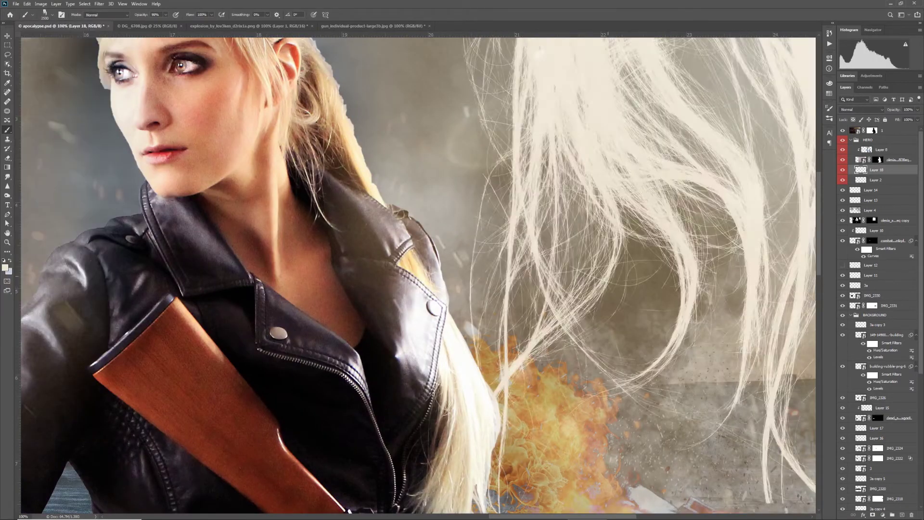
key(ctrl+z)
mouse_move(619, 272)
mouse_down()
mouse_move(573, 269)
mouse_move(347, 303)
mouse_up()
drag(512, 358, 444, 367)
right_click(593, 313)
click(567, 115)
key(ctrl+z)
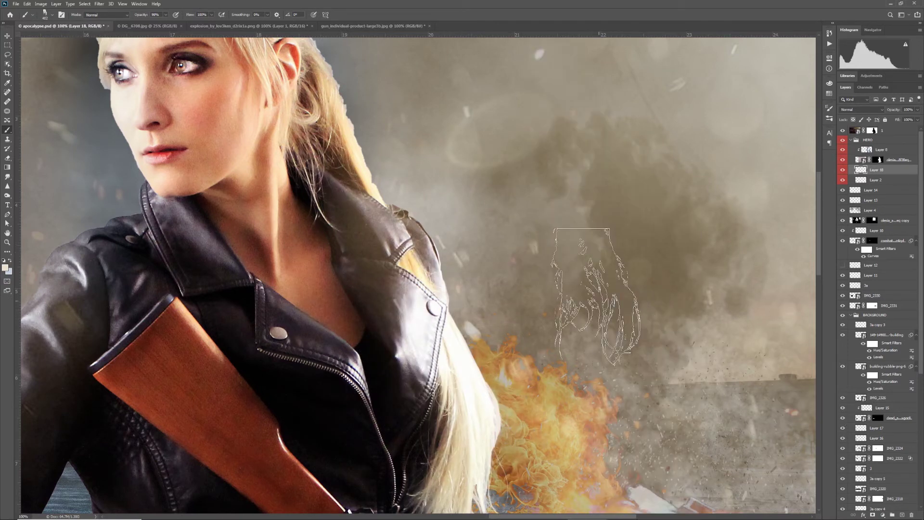
click(598, 292)
- Select the wavy lock, rotate it about -12° and place it over the ponytail's outer edge below the jacket collar
key(m)
drag(534, 202, 676, 387)
key(ctrl+t)
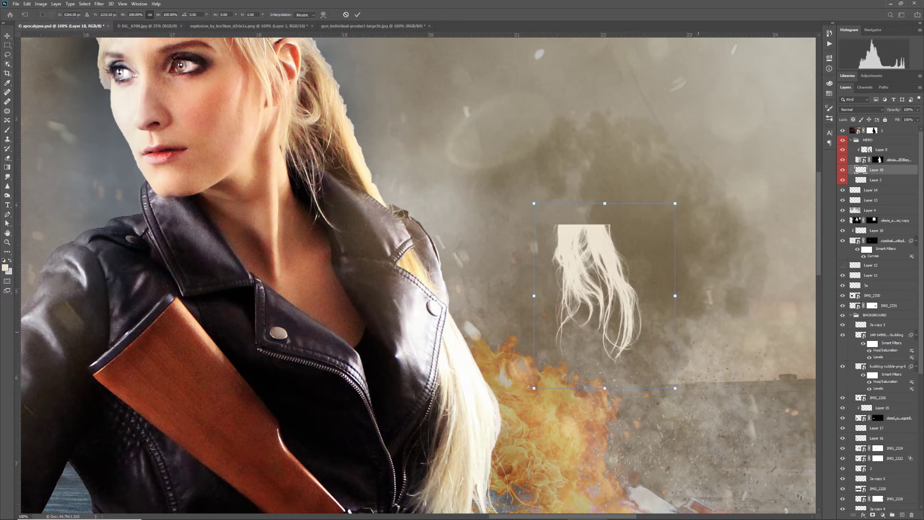
drag(705, 294, 692, 244)
mouse_move(623, 299)
mouse_down()
mouse_move(472, 360)
mouse_move(467, 341)
mouse_up()
drag(493, 247, 518, 264)
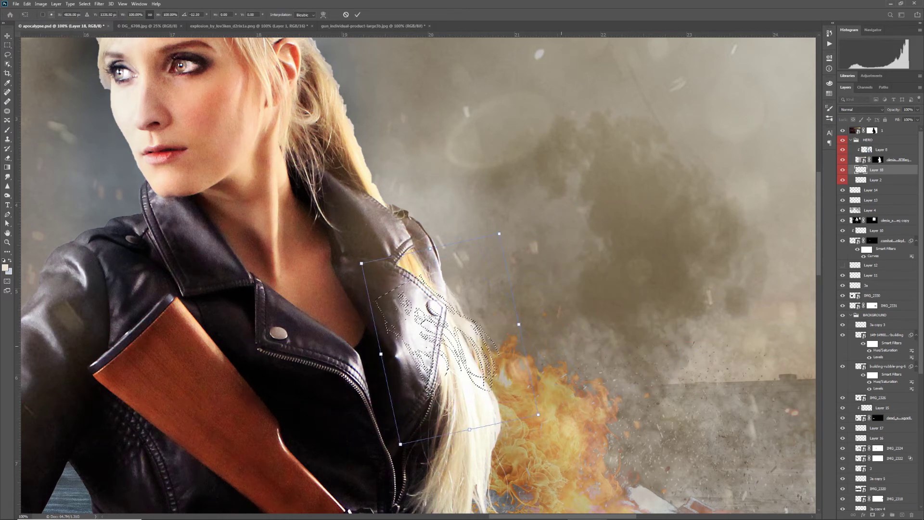
drag(489, 363, 493, 377)
key(Return)
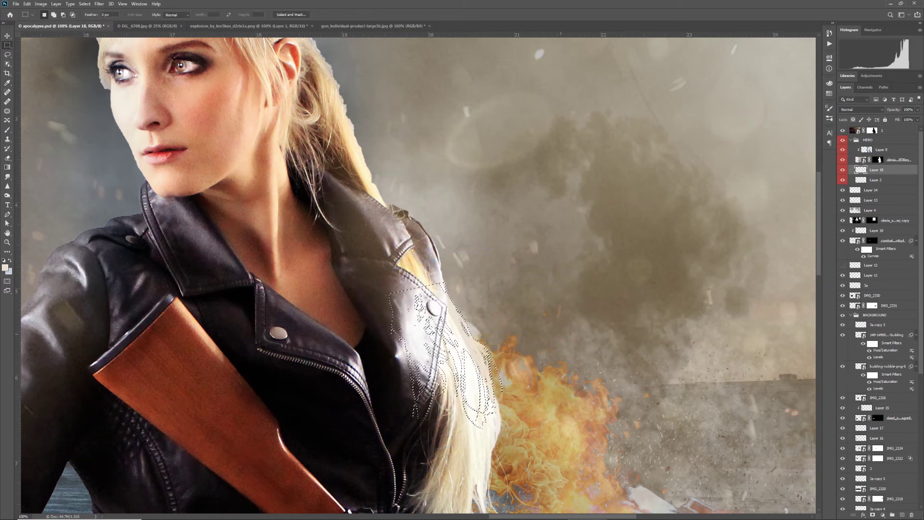
- Deselect the wavy lock and raise the hair-strand layer's lightness to +50 with Hue/Saturation
key(ctrl+d)
key(ctrl+u)
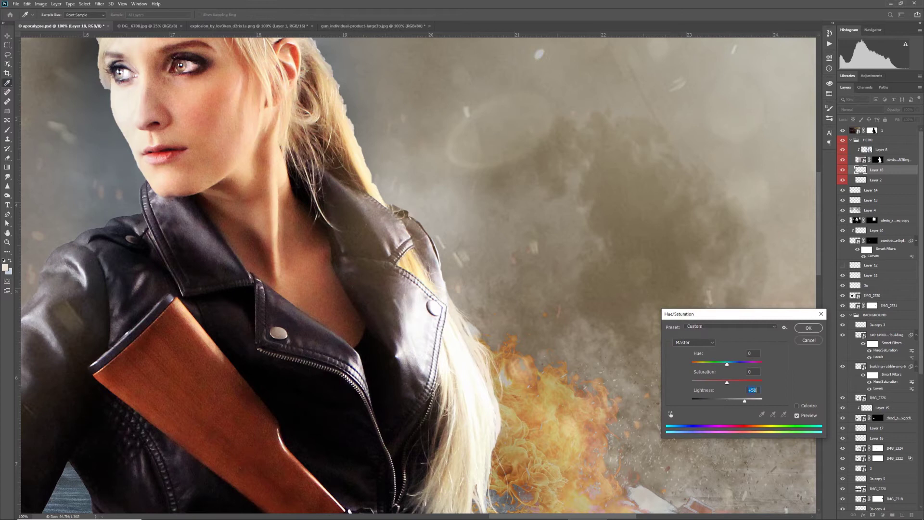
key(Return)
- Stamp another wavy lock of hair over the smoke beside the woman's head
drag(540, 118, 555, 222)
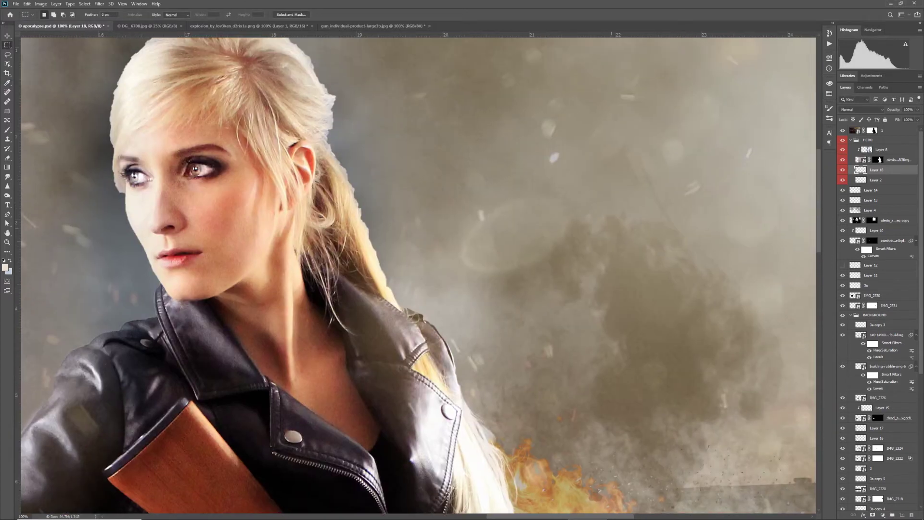
key(b)
click(557, 209)
- Select the new lock, rotate it about -5°, stretch it taller and fit it behind the upper ponytail
click(7, 45)
mouse_move(487, 123)
mouse_down()
mouse_move(657, 312)
mouse_move(700, 289)
mouse_up()
key(ctrl+t)
drag(563, 226, 357, 276)
drag(477, 250, 477, 263)
drag(356, 175, 346, 91)
drag(334, 176, 330, 177)
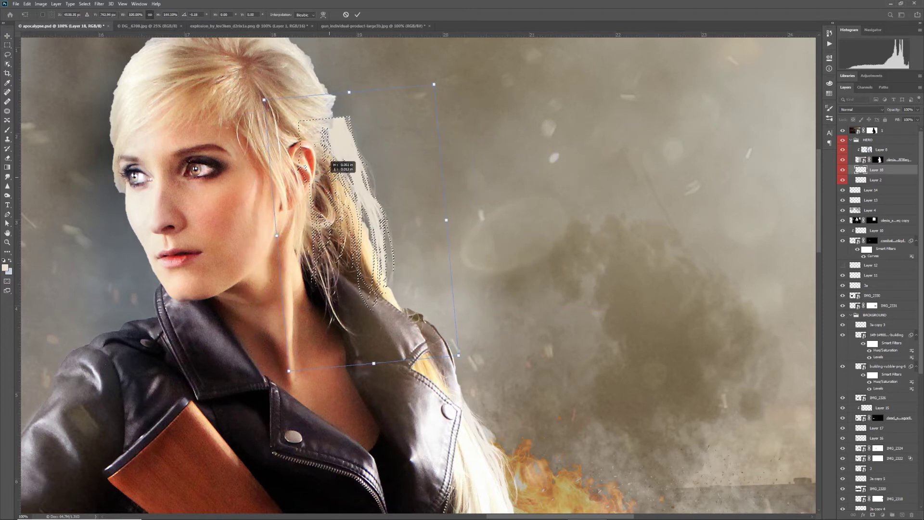
key(Return)
key(ctrl+d)
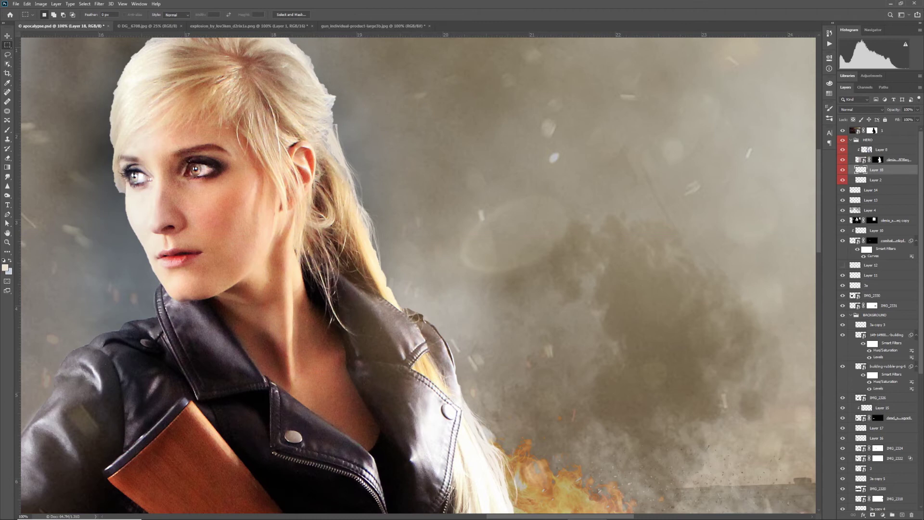
click(842, 160)
click(877, 160)
click(7, 130)
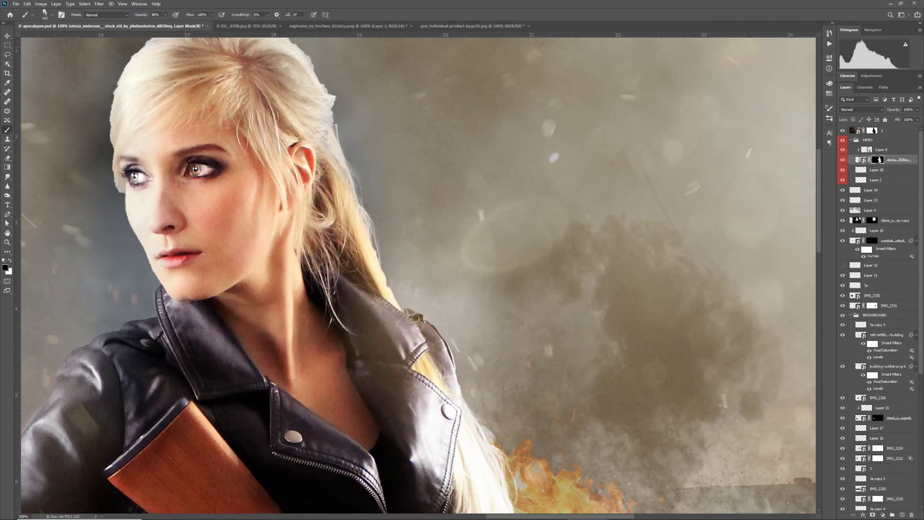
click(47, 14)
scroll(52, 193, up, 10)
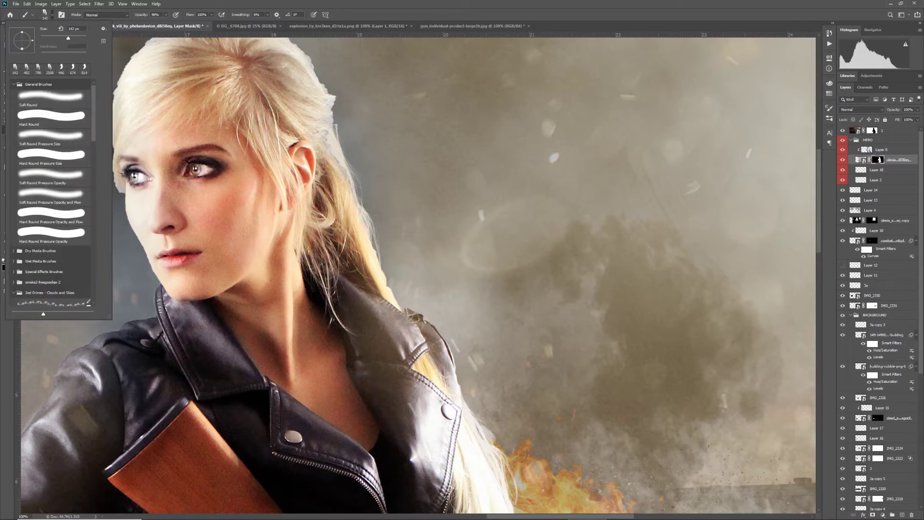
click(877, 170)
key(ctrl+z)
- Try trimming the excess strands beside the woman's ponytail on the hair-strand layer with a smaller soft eraser
key(e)
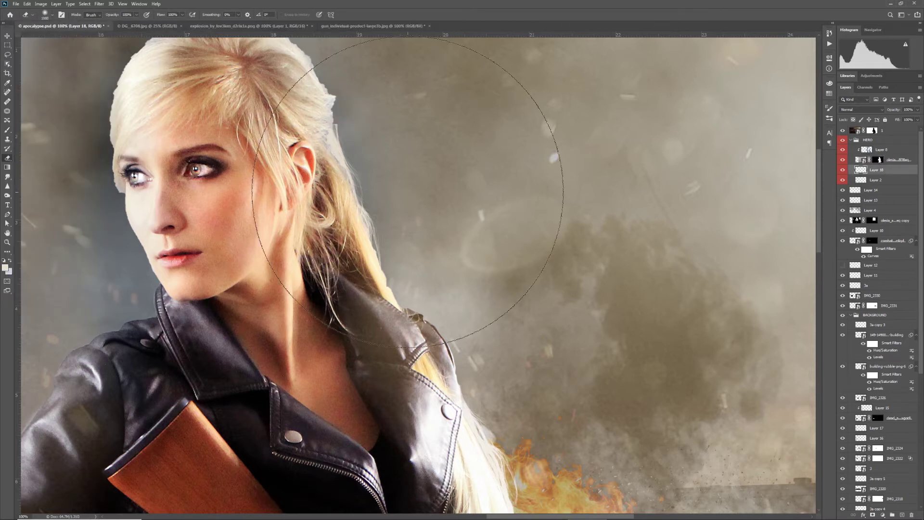
drag(461, 158, 366, 117)
drag(473, 156, 521, 240)
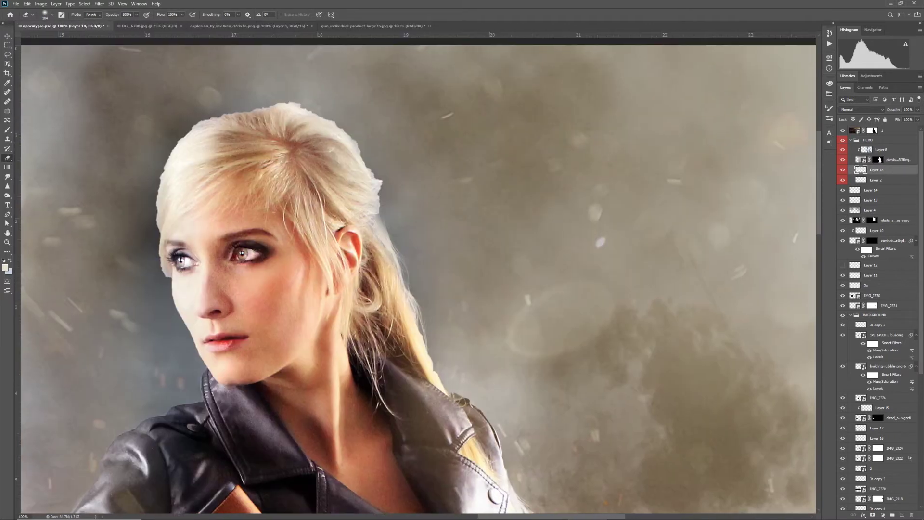
- Add a new empty layer above the woman's layers in the HERO group
key(ctrl+plus)
key(ctrl+plus)
click(898, 159)
key(ctrl+shift+alt+n)
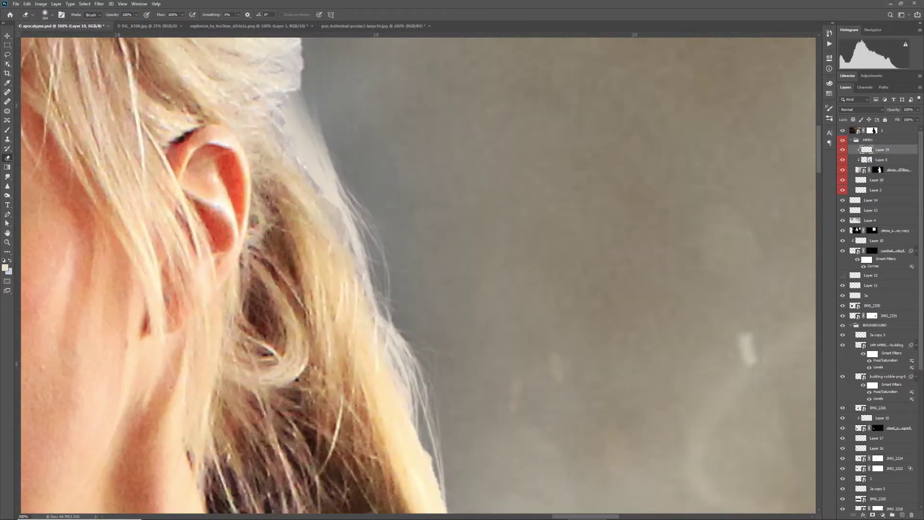
- Stamp a straight tuft of hair with a reduced hair brush on the new layer, beside the woman's ear
click(52, 15)
scroll(53, 192, down, 4)
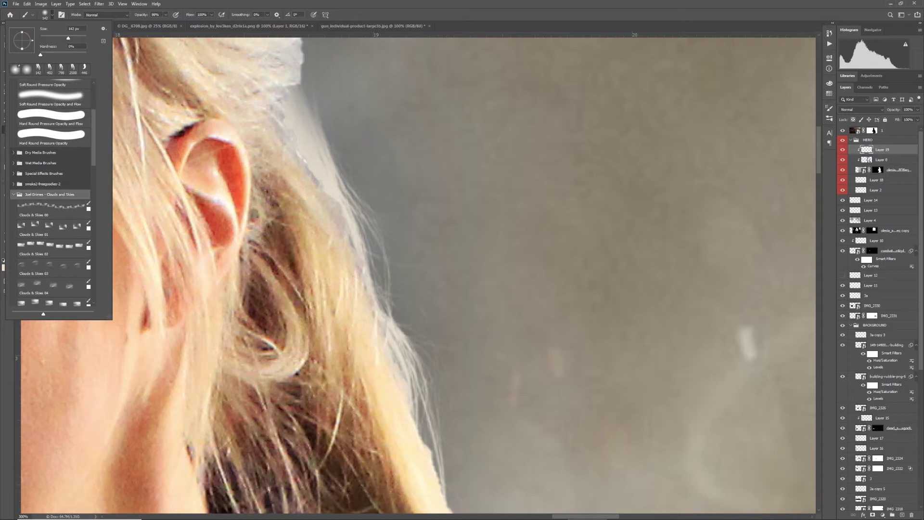
click(13, 195)
scroll(50, 195, down, 2)
drag(556, 214, 438, 214)
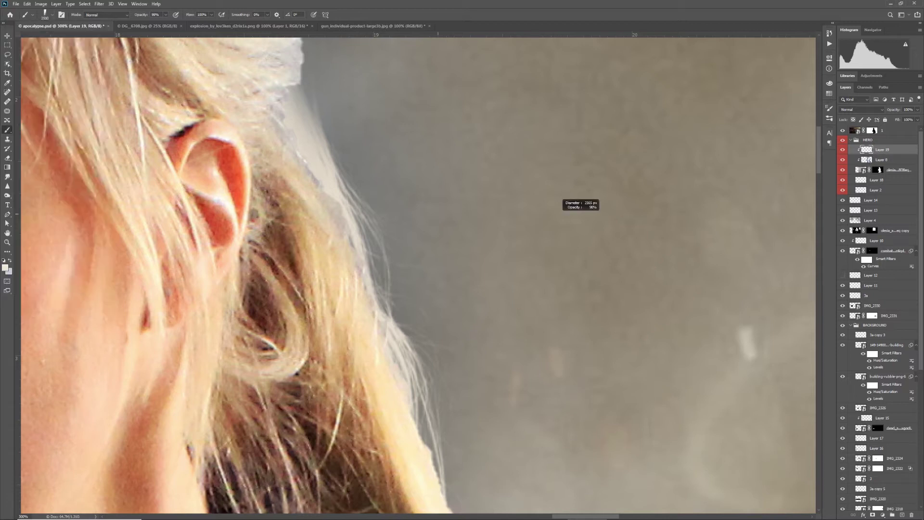
drag(628, 290, 573, 296)
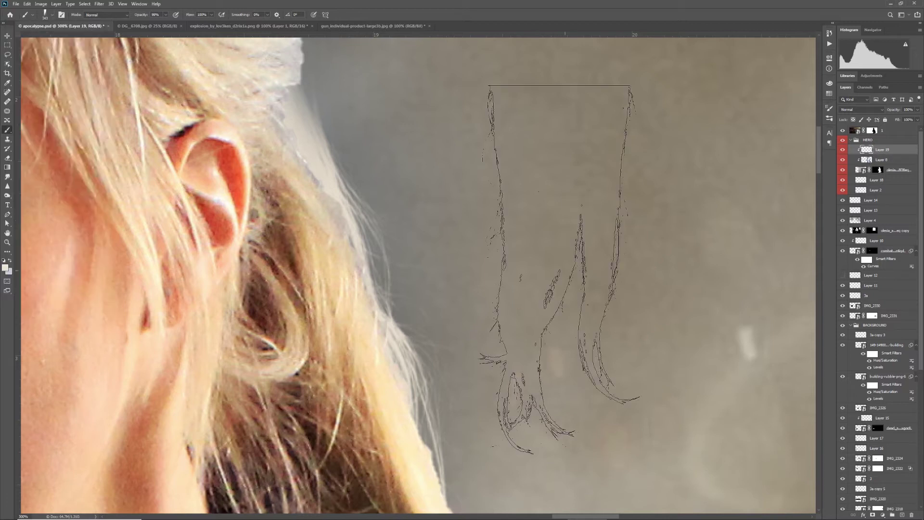
click(573, 263)
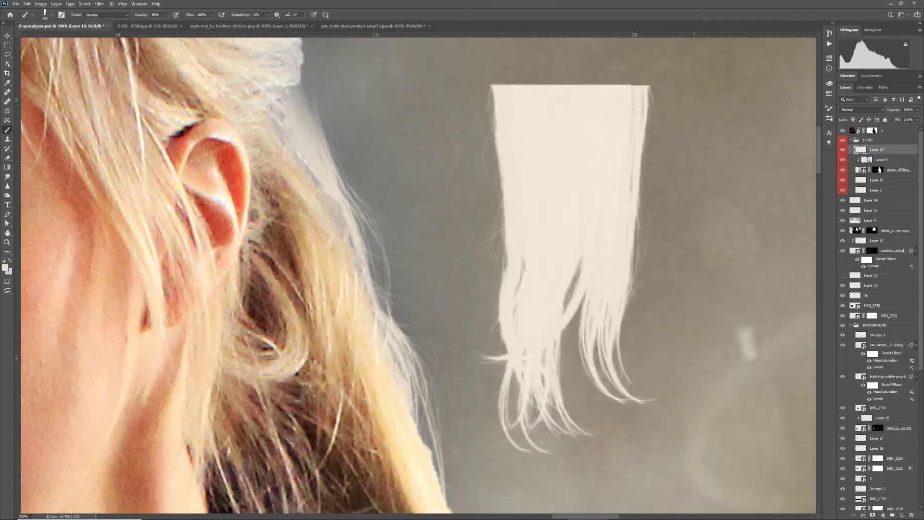
- Rotate the stamped hair tuft about -29° and place it over the back of the woman's head, behind the ear
key(ctrl+alt+g)
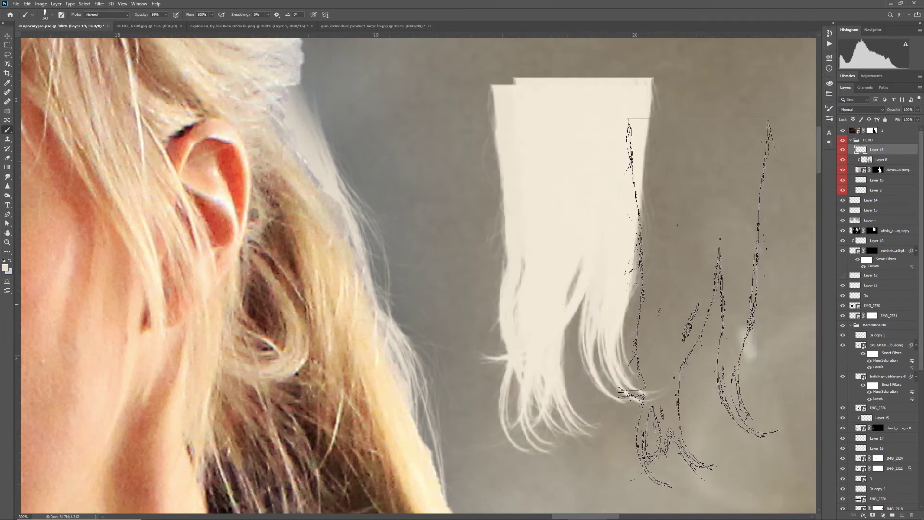
key(ctrl+t)
drag(717, 327, 727, 243)
drag(593, 255, 250, 121)
key(Return)
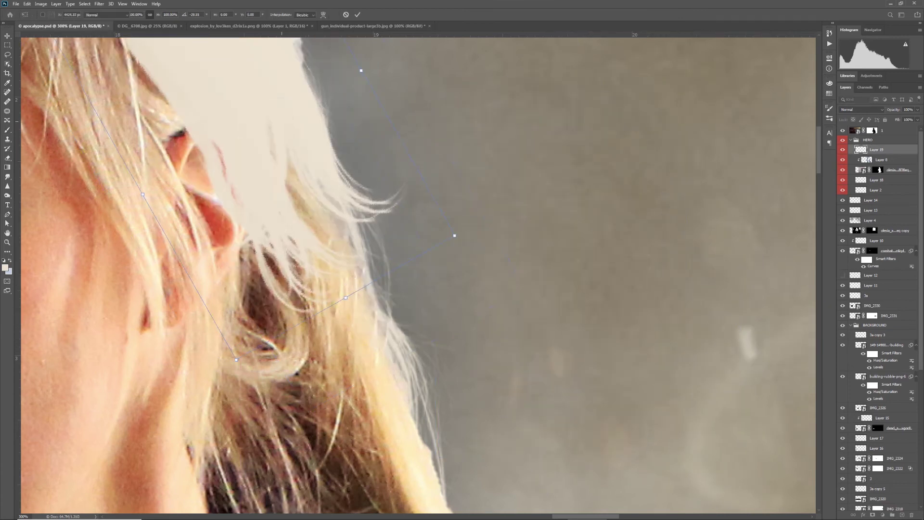
- Erase the tuft's blocky upper part over the ear and head, keeping its strand tips beside the ponytail
key(ctrl+1)
key(alt+e)
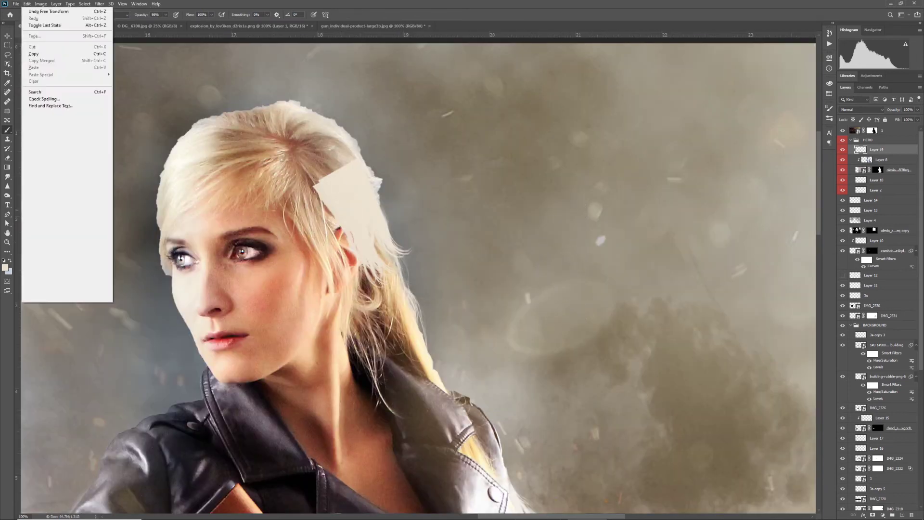
key(Escape)
key(e)
drag(337, 192, 370, 247)
key(ctrl+z)
key(b)
alt+right_click(341, 214)
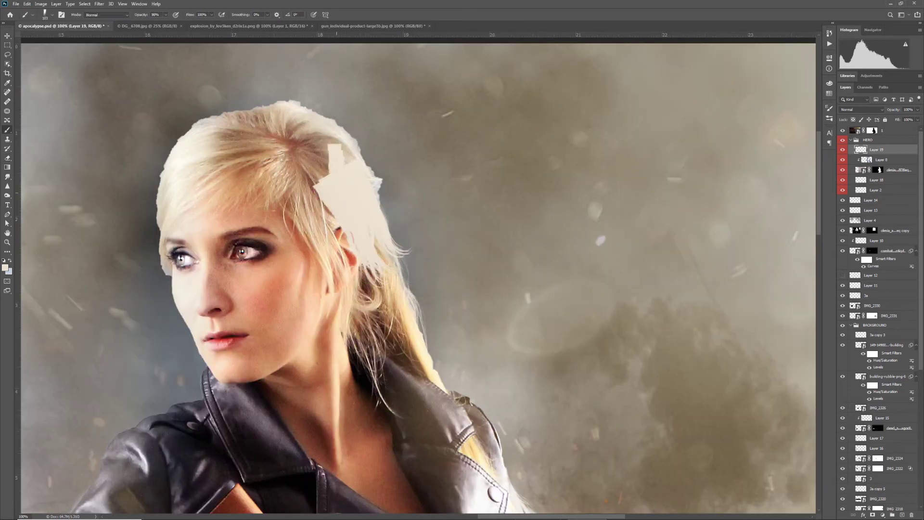
alt+right_click(332, 171)
drag(332, 171, 333, 186)
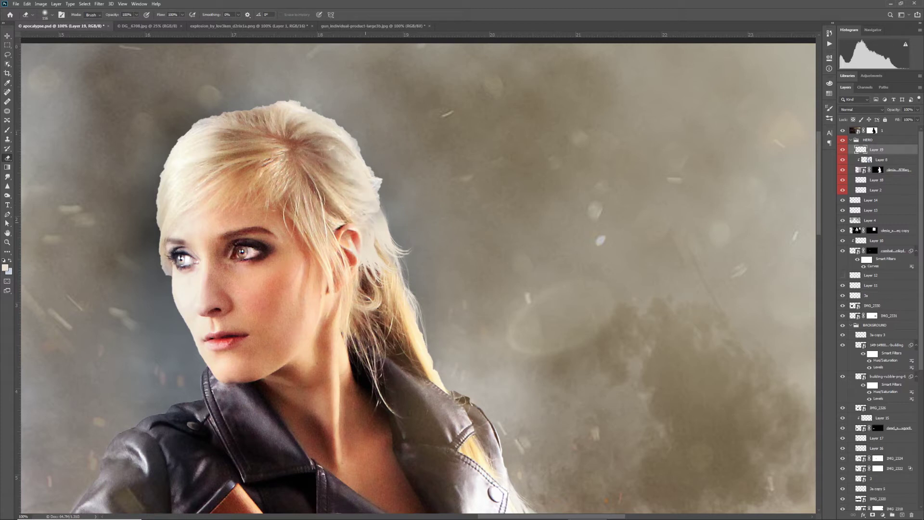
key(ctrl+shift+z)
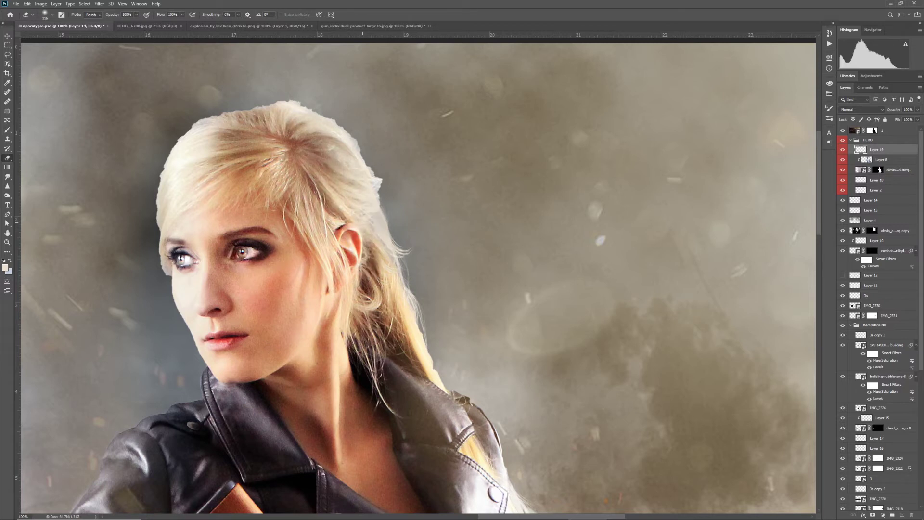
- Add a new empty layer above the tuft layer in the HERO group and choose a different hair brush
key(ctrl+plus)
key(ctrl+plus)
drag(542, 319, 571, 372)
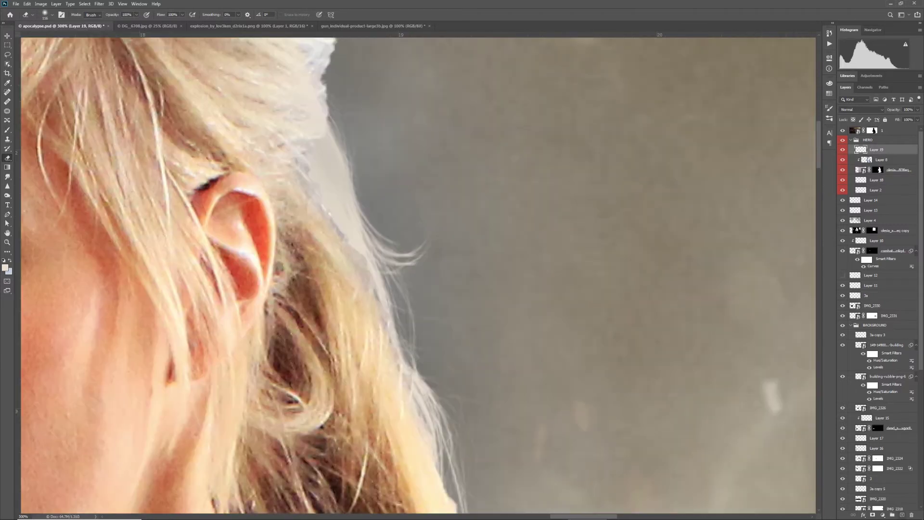
key(ctrl+shift+alt+n)
key(b)
click(52, 15)
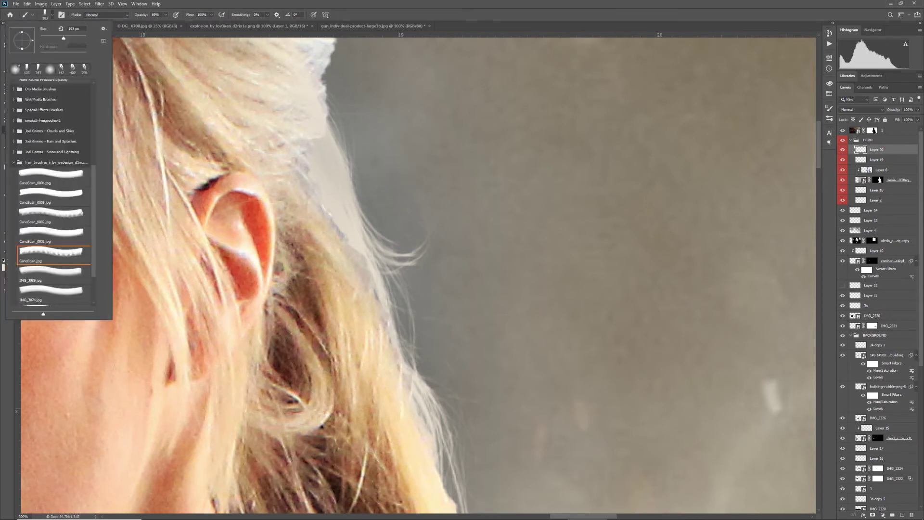
click(50, 274)
click(571, 277)
key(ctrl+z)
- Sample a blonde tone from the woman's hair, reduce the hair brush and stamp a small curved lock beside her head
key(ctrl+minus)
key(ctrl+minus)
key(ctrl+minus)
key(period)
key(period)
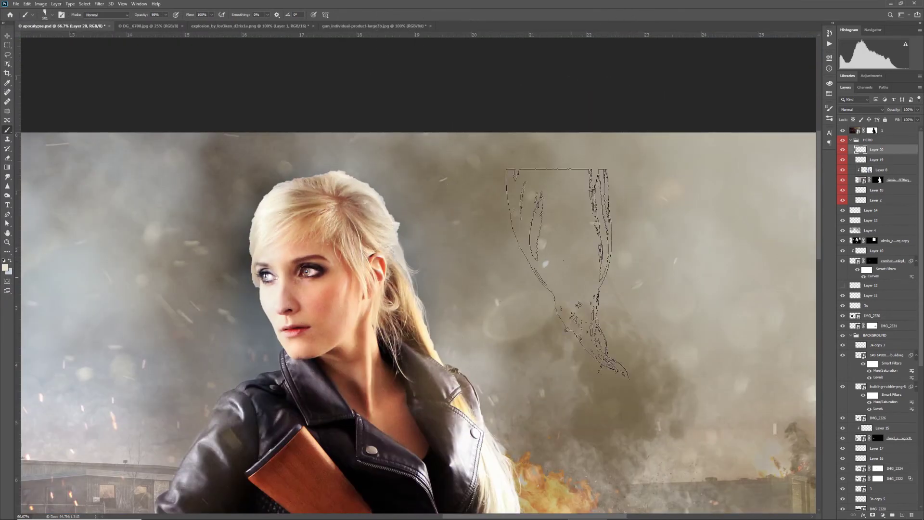
alt+click(381, 308)
drag(401, 251, 379, 253)
click(379, 253)
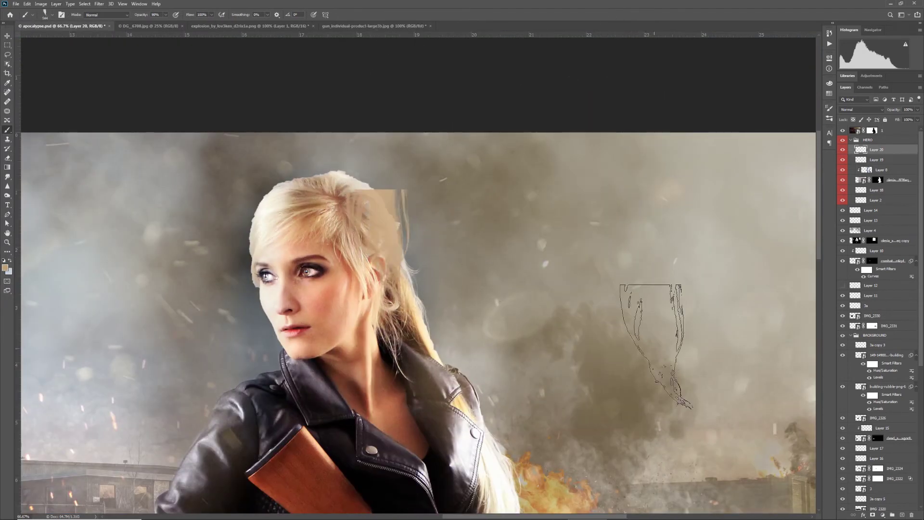
key(ctrl+z)
click(440, 275)
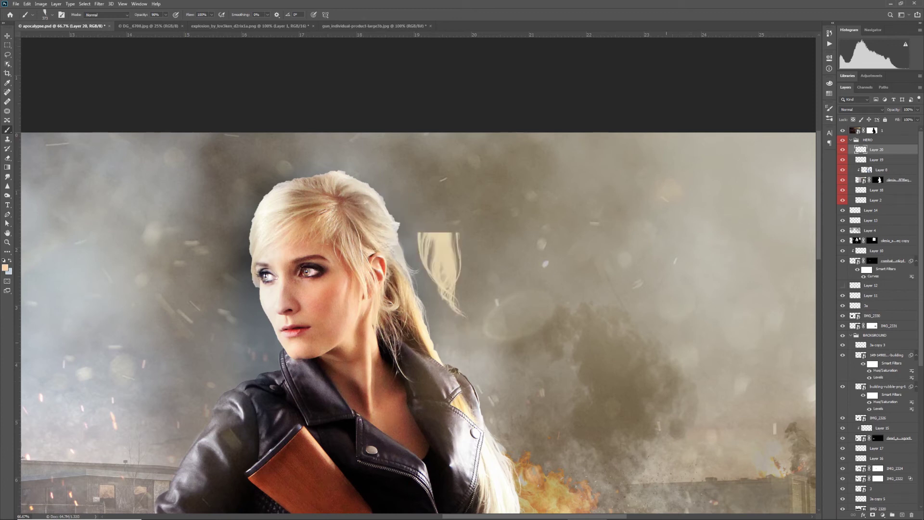
- Rotate the new lock about -24°, fit it over the back of the head and move its layer below the previous tuft
key(ctrl+t)
mouse_move(495, 276)
mouse_down()
mouse_move(491, 251)
mouse_move(495, 263)
mouse_move(399, 255)
mouse_up()
drag(449, 277, 452, 264)
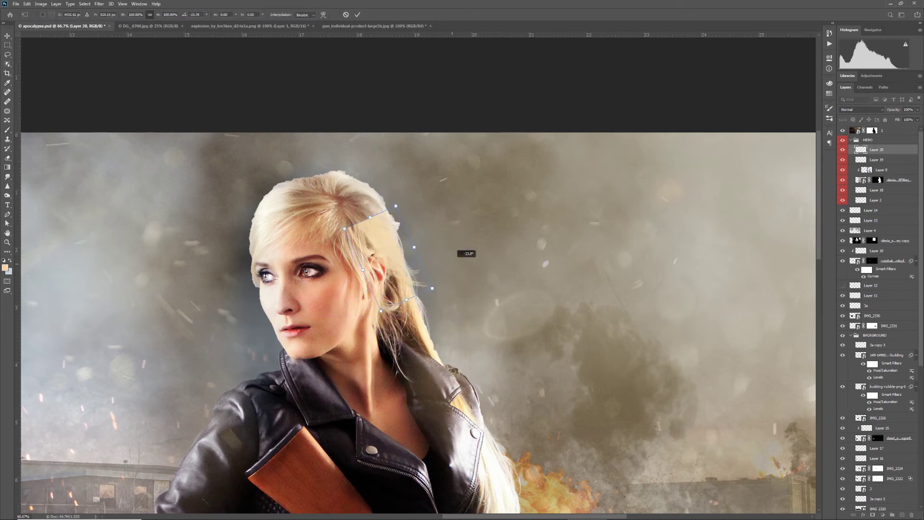
drag(379, 240, 385, 217)
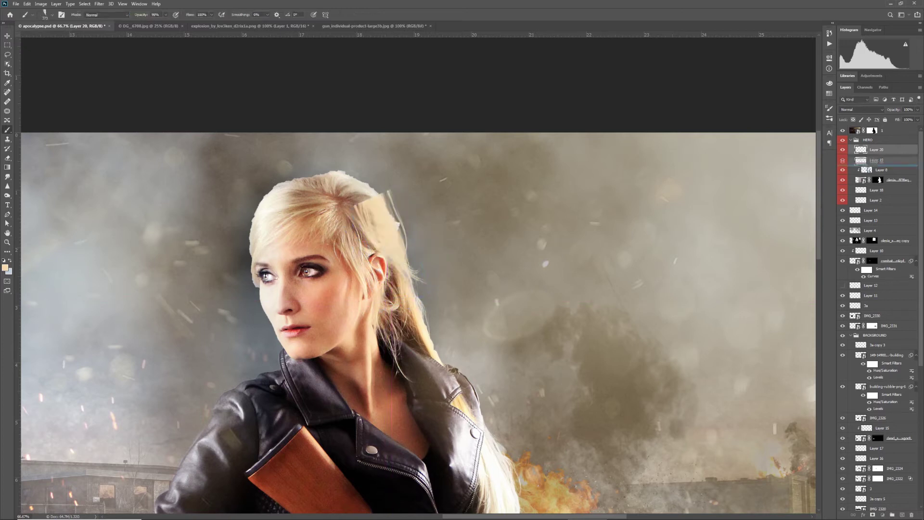
- Erase the lock's hard upper edge and the parts covering the head, keeping the loose ends beside the ponytail
key(ctrl+plus)
key(ctrl+plus)
drag(390, 184, 418, 250)
key(e)
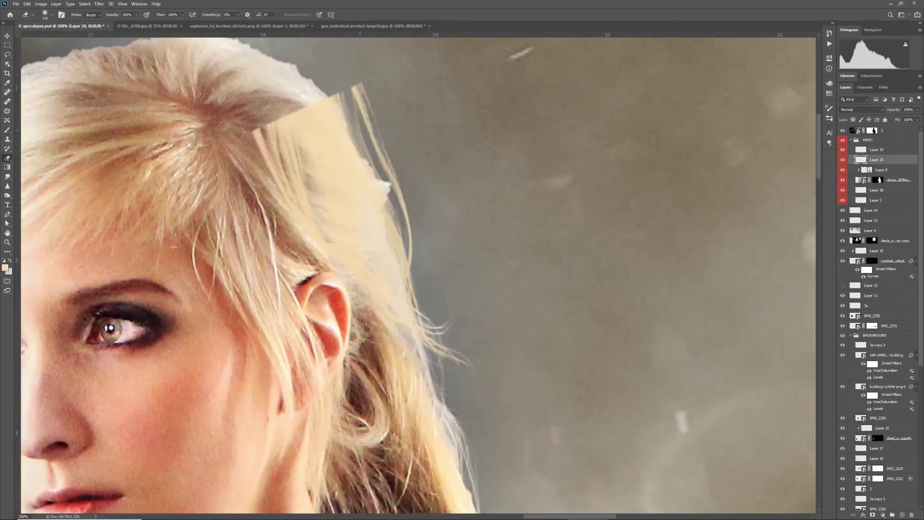
mouse_move(338, 82)
mouse_down()
mouse_move(413, 185)
mouse_move(433, 231)
mouse_up()
drag(267, 116, 316, 279)
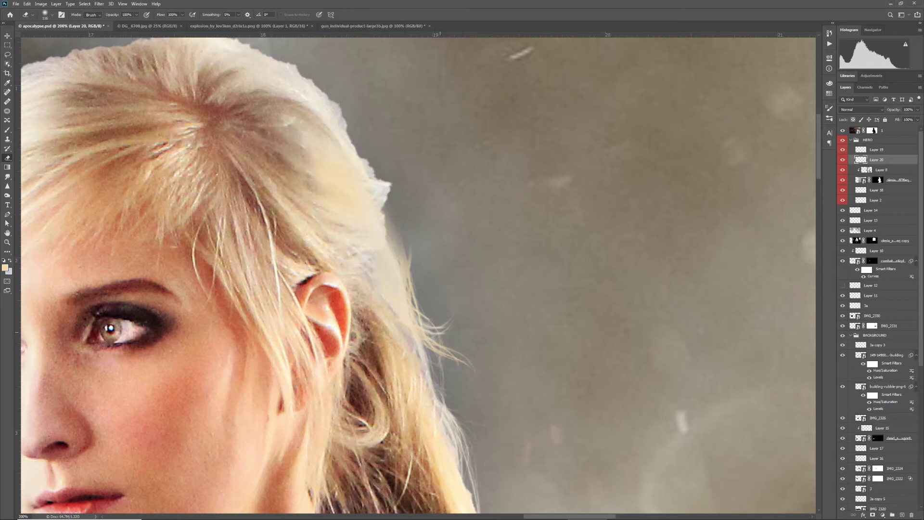
- Choose another hair brush, reduce its size, tilt its tip and try a stroke at the back of the head
drag(436, 301, 567, 400)
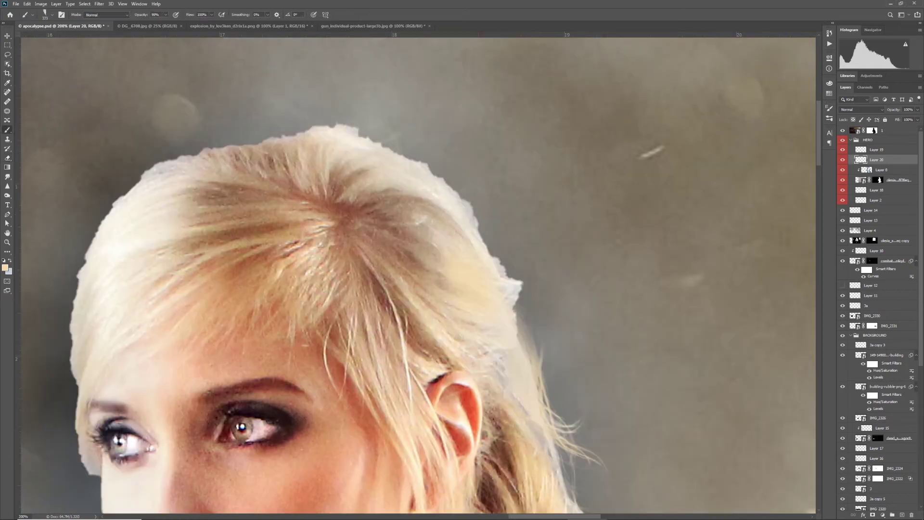
click(51, 15)
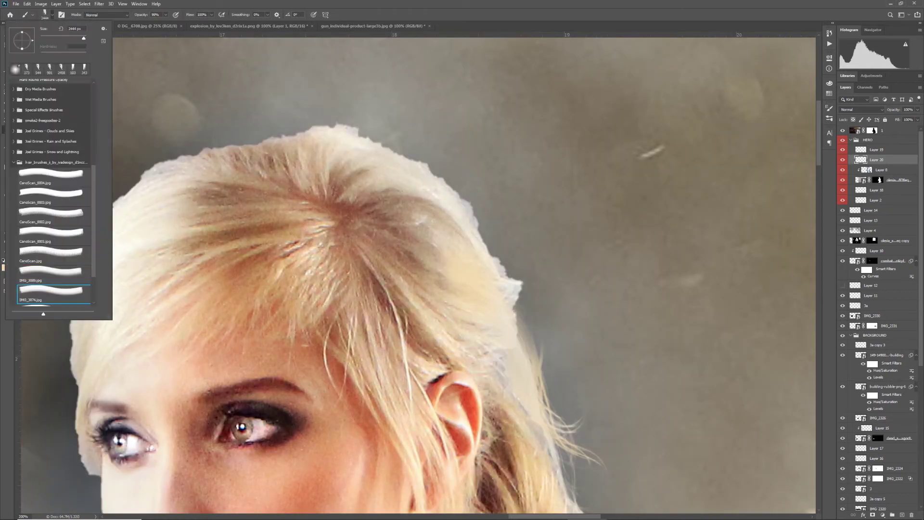
mouse_move(722, 234)
mouse_down()
mouse_move(613, 255)
mouse_move(499, 302)
mouse_up()
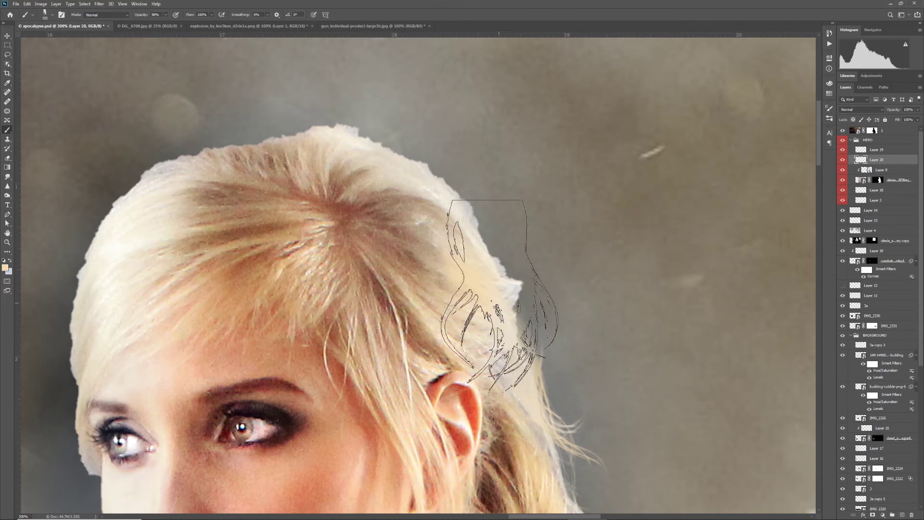
key(bracketleft)
key(bracketleft)
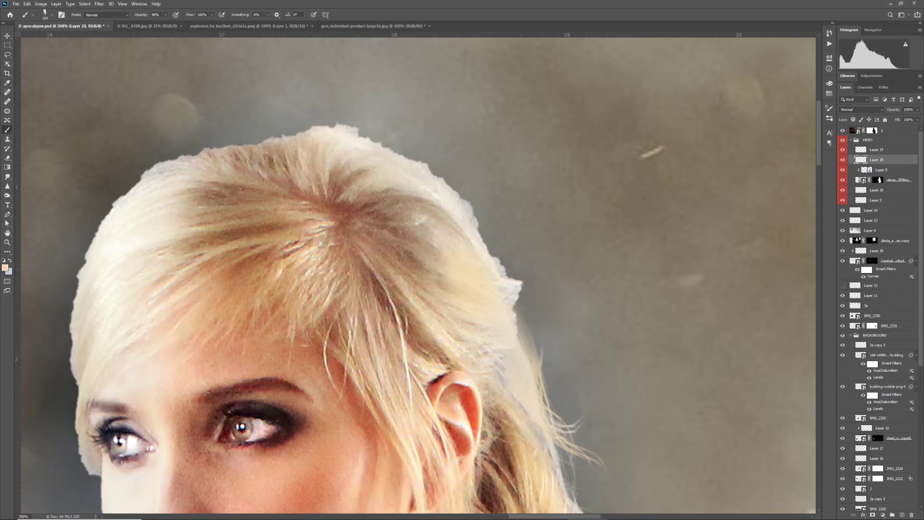
key(F5)
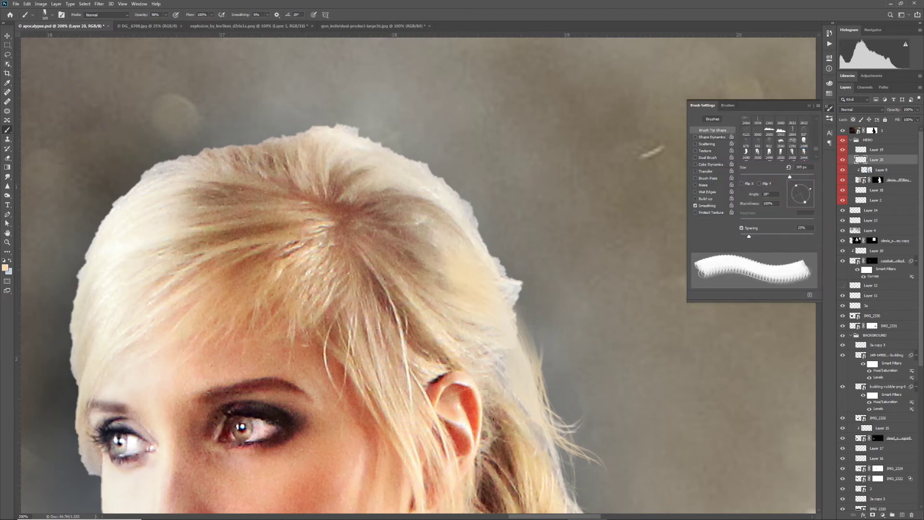
key(shift+Left)
drag(440, 222, 488, 293)
key(ctrl+z)
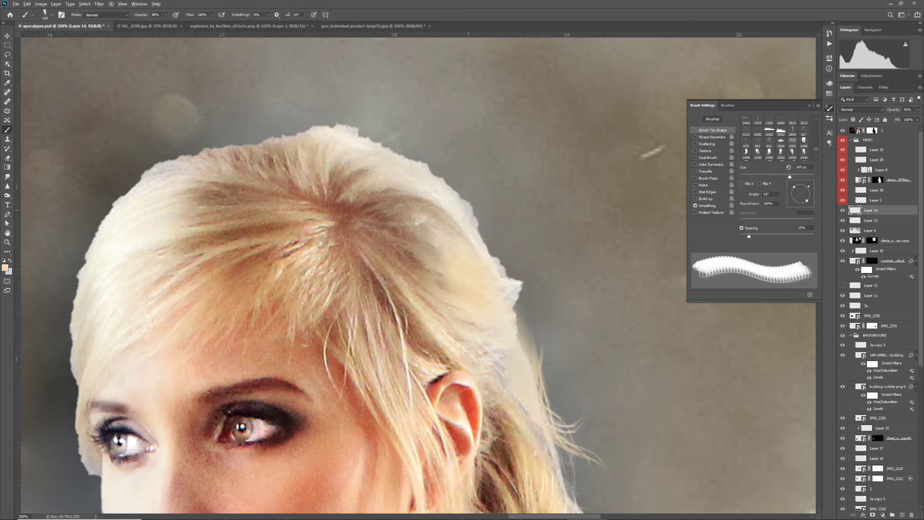
- Stamp fine strands behind the back of the head on Layer 14, with the hair brush at 180 px and a 43° tip angle
drag(468, 212, 481, 279)
key(])
key(])
key(])
alt+click(474, 258)
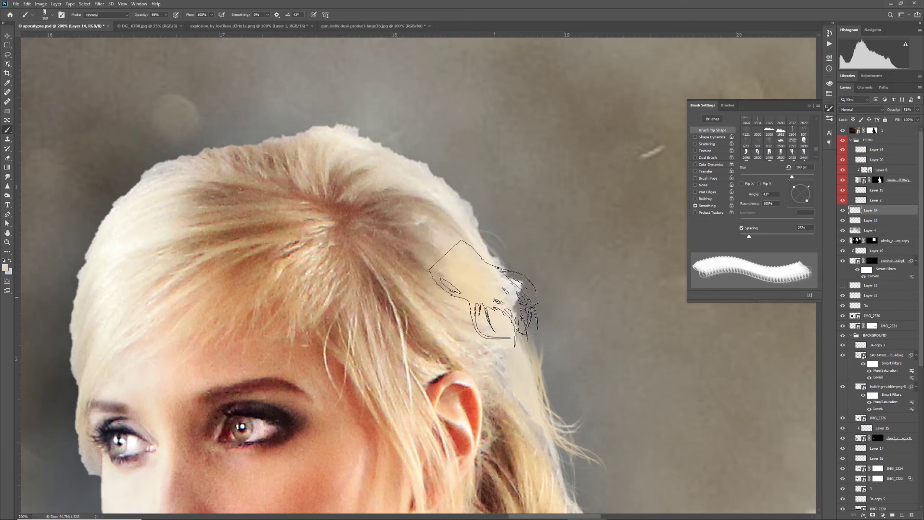
click(488, 296)
- Readjust the hair brush's tip angle and stamp more flyaway strands along the upper back of the head
click(794, 184)
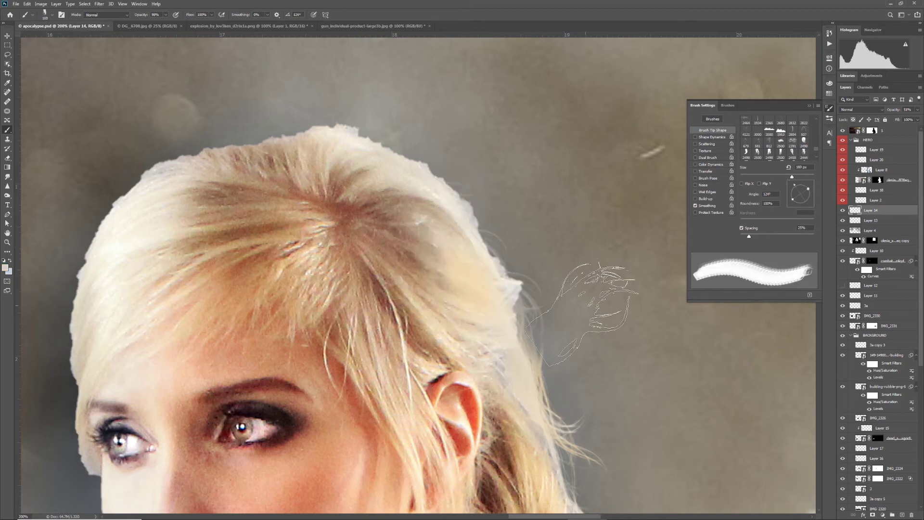
drag(798, 183, 810, 188)
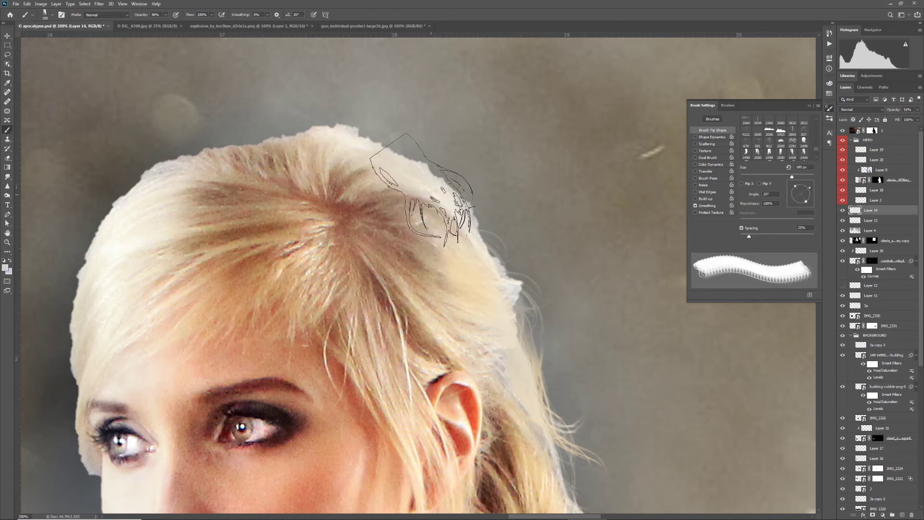
key(shift+Right)
key(shift+Right)
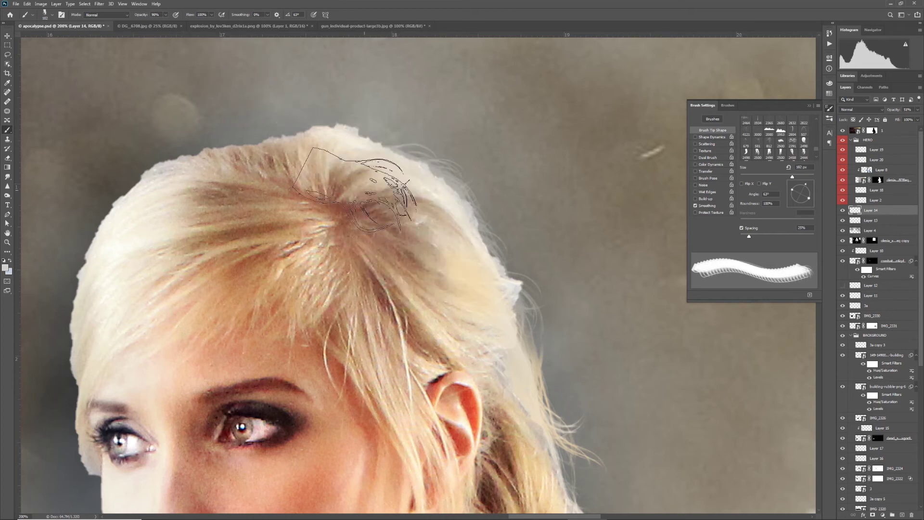
- Rotate the hair brush tip further to about 84° and stamp fine flyaway strands at the crown of the head
key(Left)
key(Left)
key(Left)
key(Left)
key(Left)
key(Left)
key(Left)
key(Left)
key(Left)
key(Left)
key(Left)
key(Left)
key(Left)
key(Left)
key(Left)
key(Left)
key(Left)
key(Left)
key(Left)
key(Left)
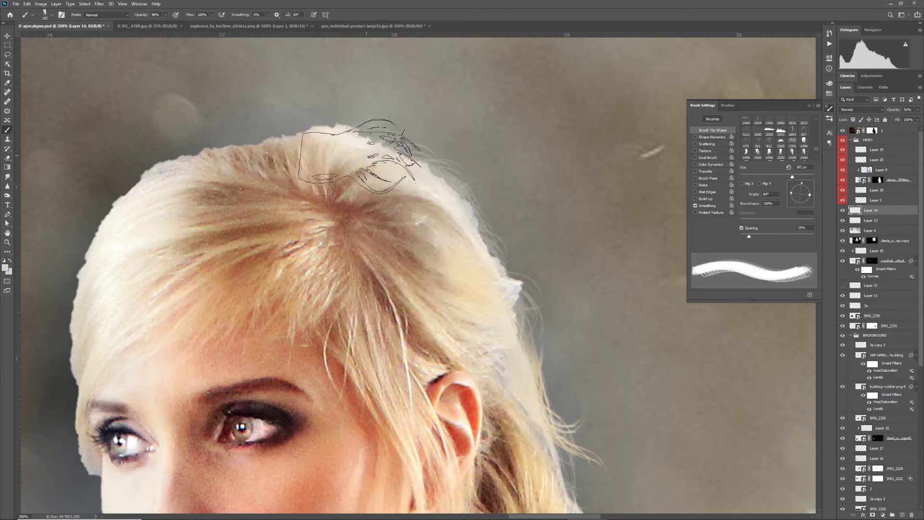
click(367, 154)
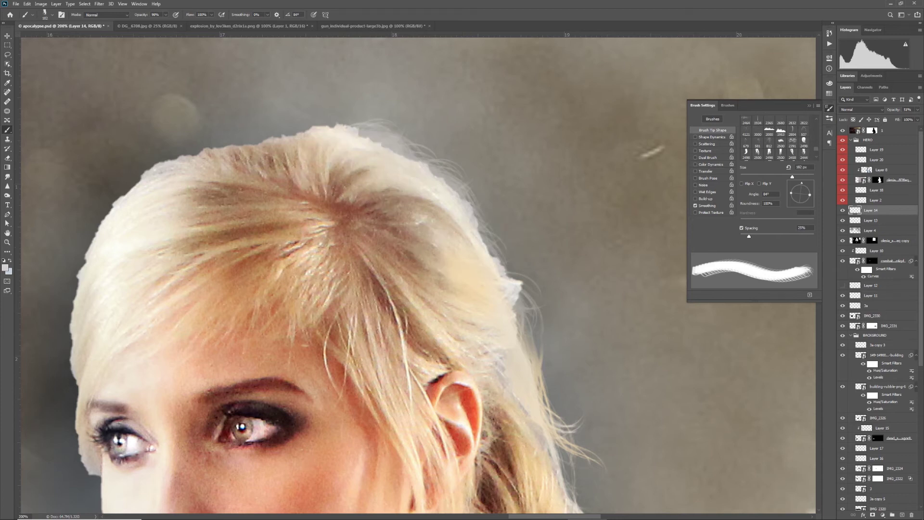
- Switch to a fuller hair brush at 234 px, tilt its tip to about 49° and try stamping strands behind the head
click(51, 15)
scroll(53, 192, down, 1)
double_click(53, 294)
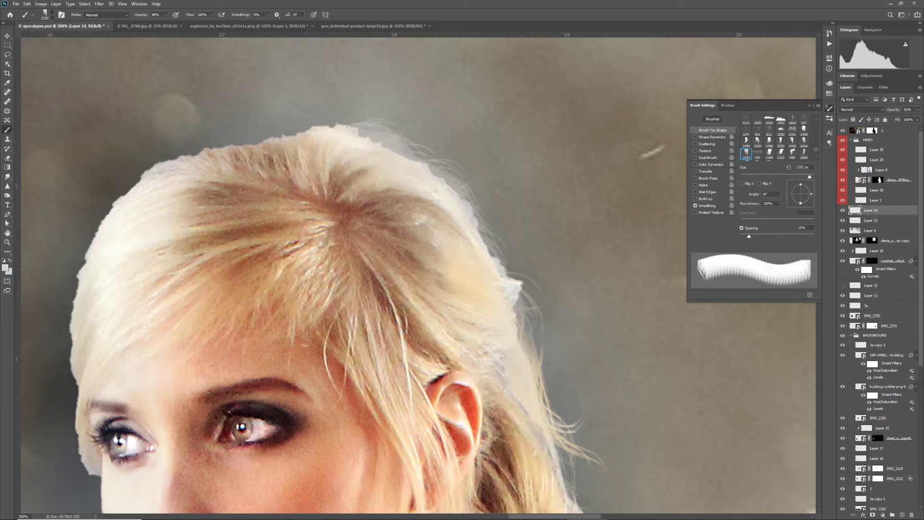
click(581, 163)
key(ctrl+z)
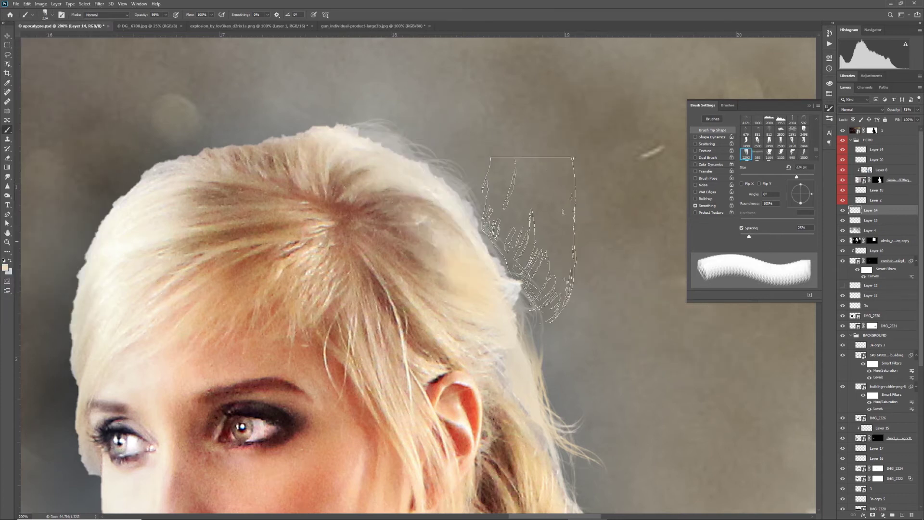
drag(811, 194, 808, 185)
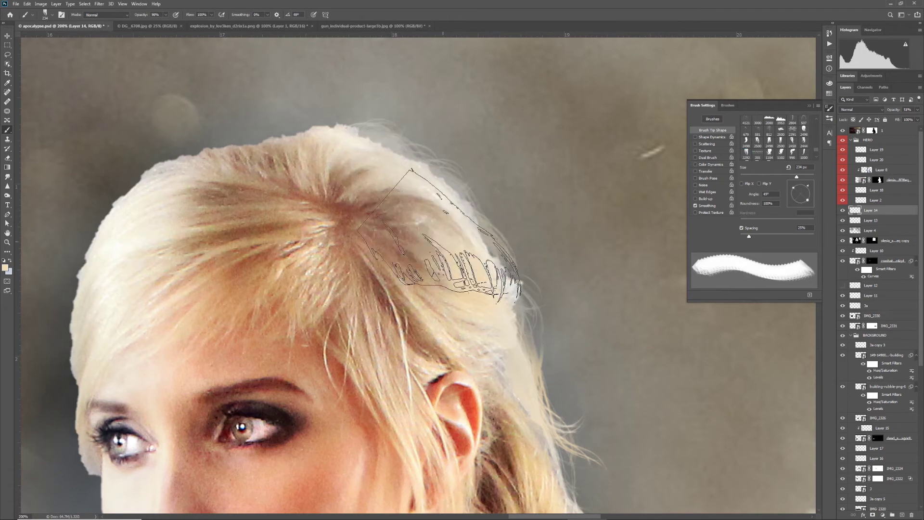
key(ctrl+z)
click(465, 293)
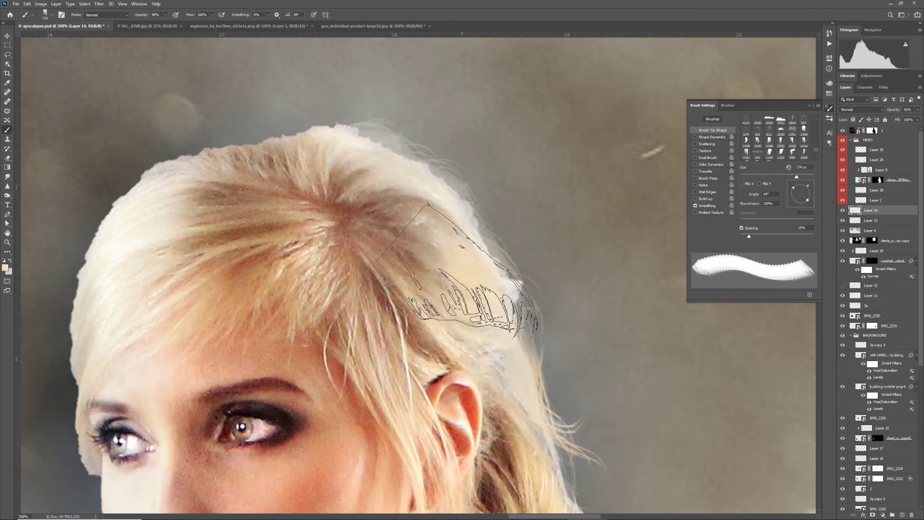
key(ctrl+z)
- Flip the hair brush tip horizontally, rotate it and stamp strands along the head's outline on the forehead side of the crown
key(shift+Left)
key(shift+Left)
key(shift+Left)
key(shift+Left)
key(shift+Left)
key(shift+Left)
key(shift+Left)
key(shift+Left)
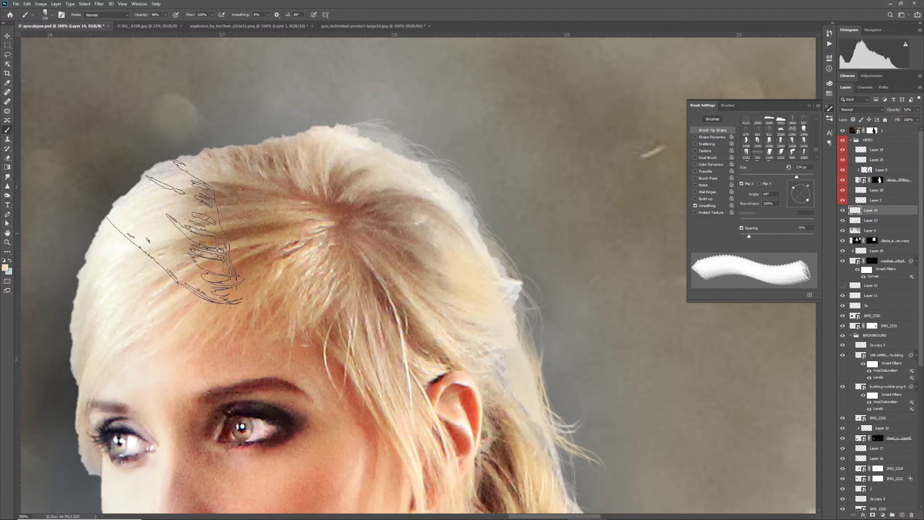
click(189, 203)
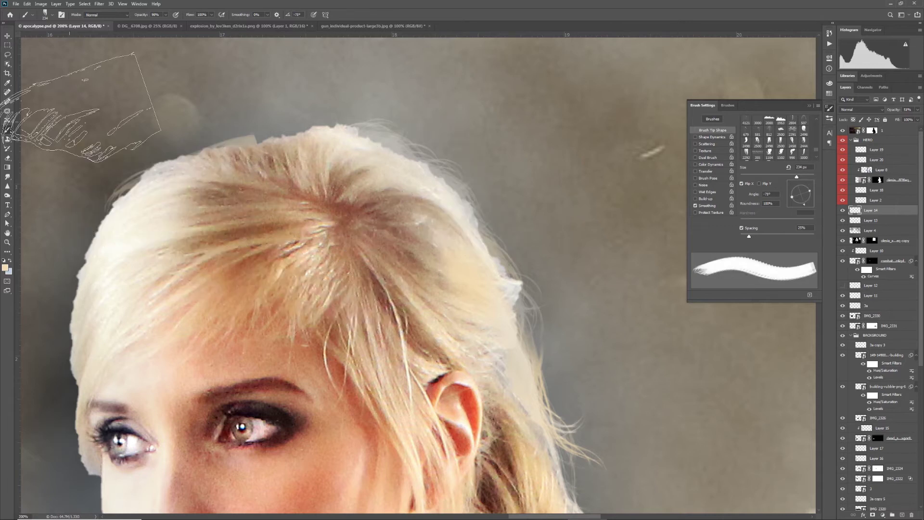
key(e)
- Rotate the hair brush tip and stamp thin strands down the forehead-side outline of the hair, beside the temple and eye
drag(393, 406, 489, 254)
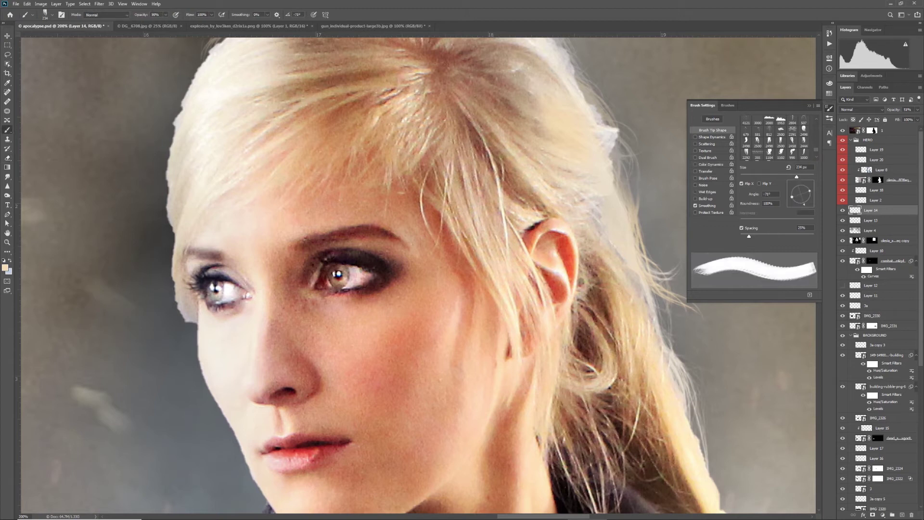
drag(810, 189, 805, 184)
click(221, 153)
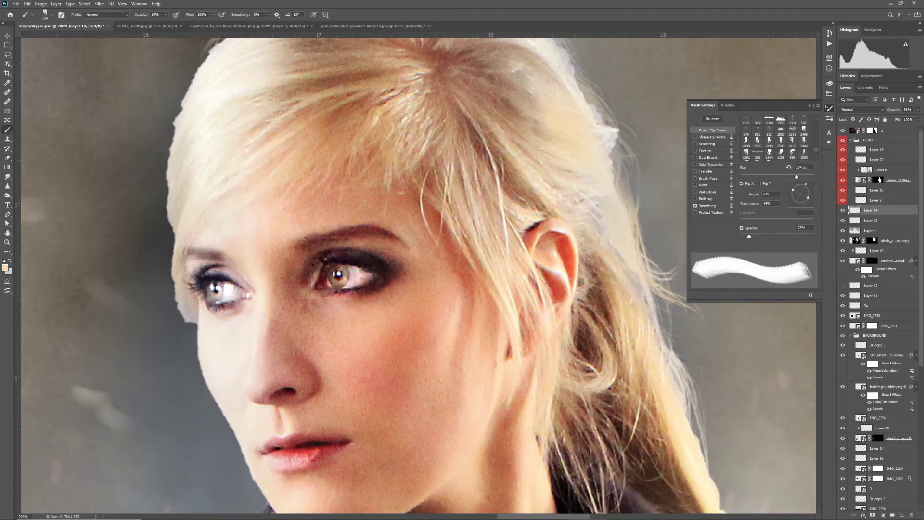
key(Right)
key(Right)
key(Right)
key(Right)
key(Right)
key(Right)
key(Right)
key(Right)
key(Right)
key(Right)
key(Right)
key(Right)
key(Right)
key(Right)
key(Right)
key(Right)
key(Right)
key(Right)
key(Right)
key(Right)
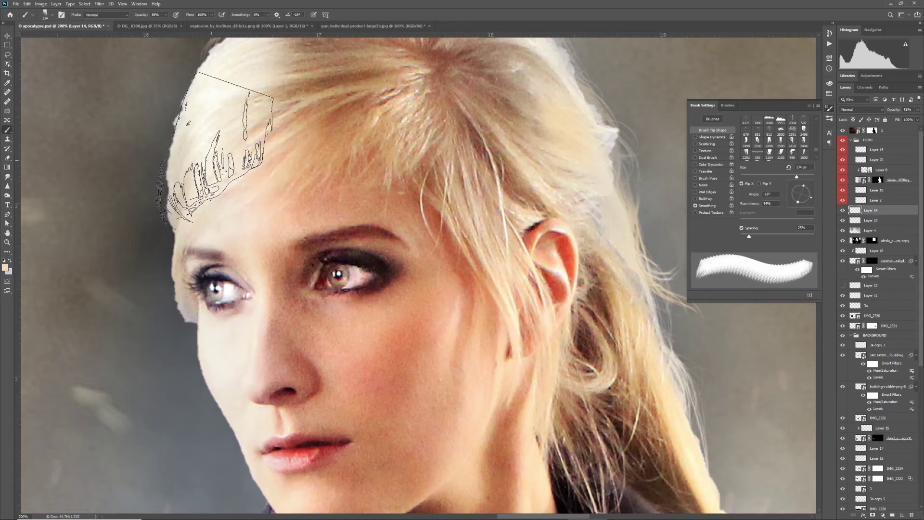
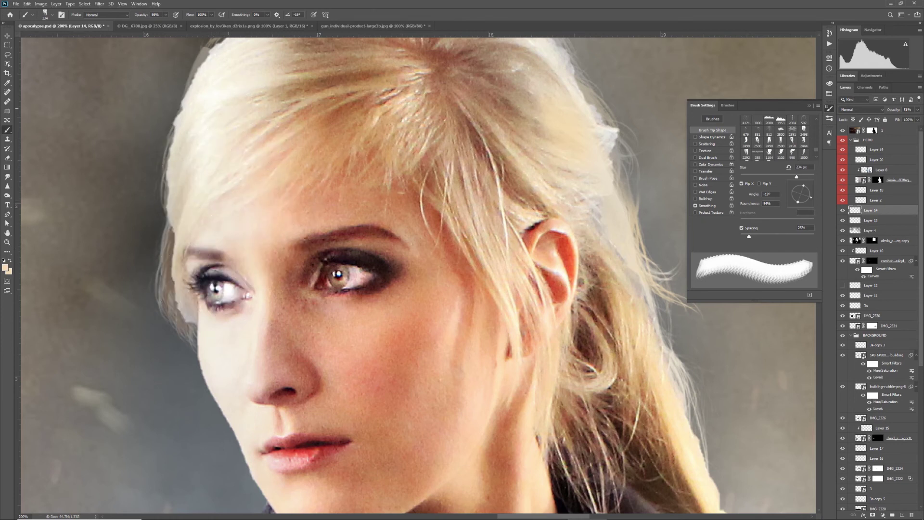
- Sample a pale blonde tone, enlarge the hair brush to 276 px and extend the strands beside the eye at 100% opacity
alt+click(228, 108)
key(])
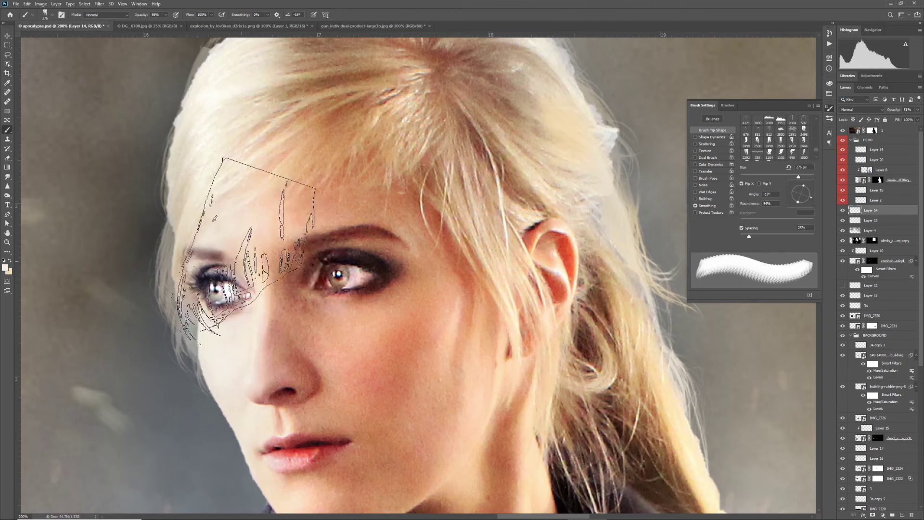
key(x)
key(0)
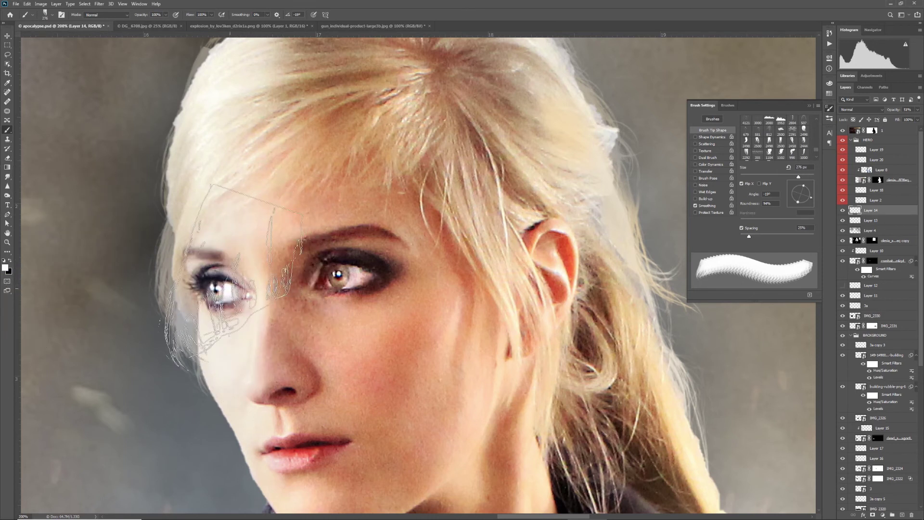
- Add a new layer for more strands and try softening the forehead-side hair edge with a smaller soft eraser
key(ctrl+shift+alt+n)
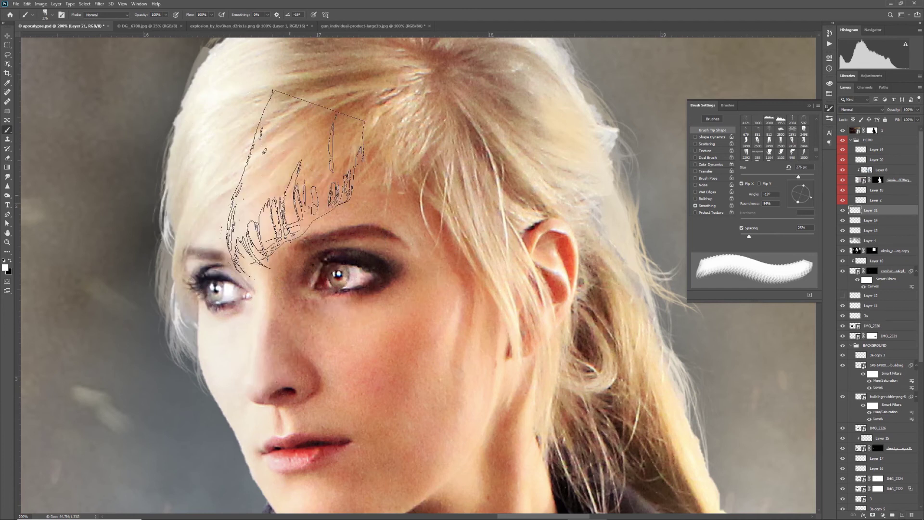
scroll(306, 133, up, 3)
key(e)
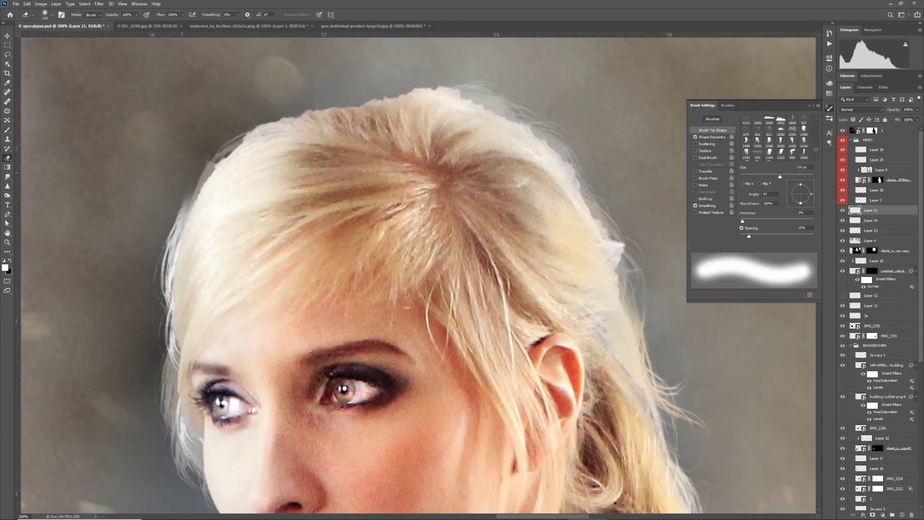
drag(178, 230, 174, 244)
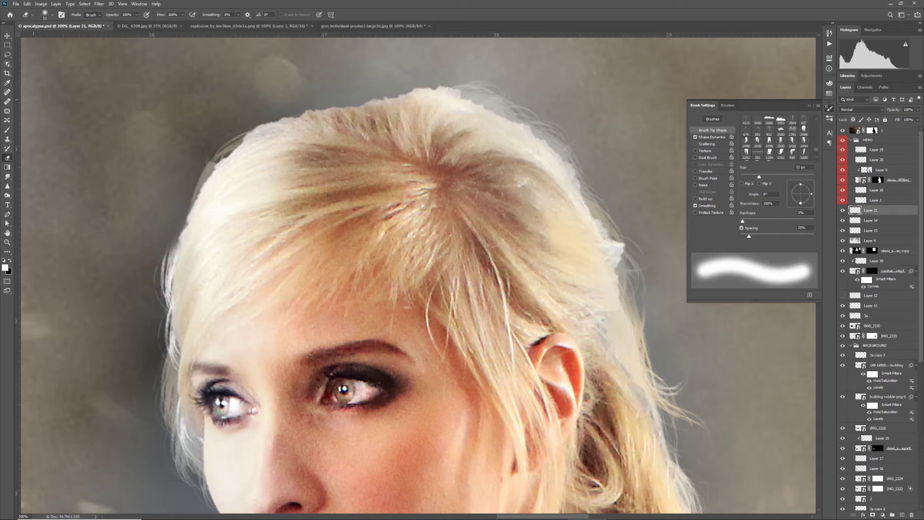
- Switch to the CanoScan_0004.jpg hair brush, stamp a test lock beside the head and undo it
click(7, 130)
click(52, 14)
click(52, 285)
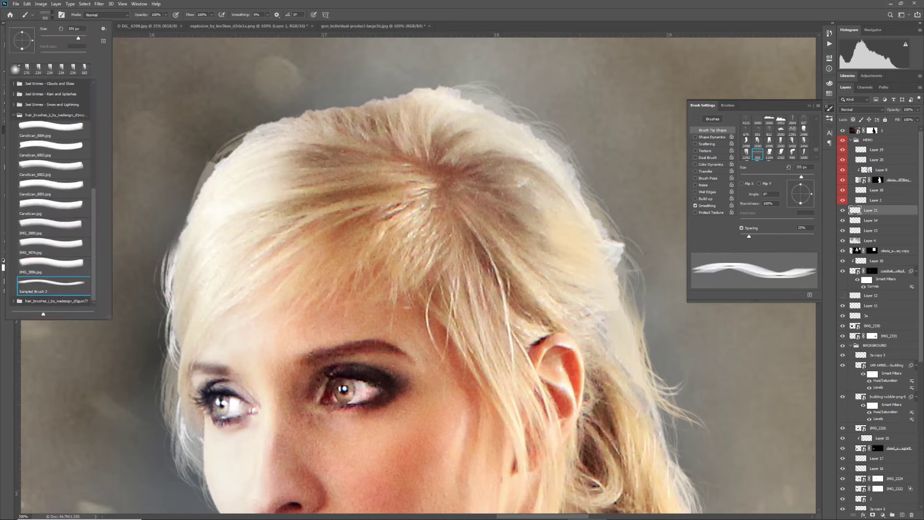
click(52, 129)
drag(346, 190, 214, 190)
drag(409, 207, 313, 244)
click(139, 120)
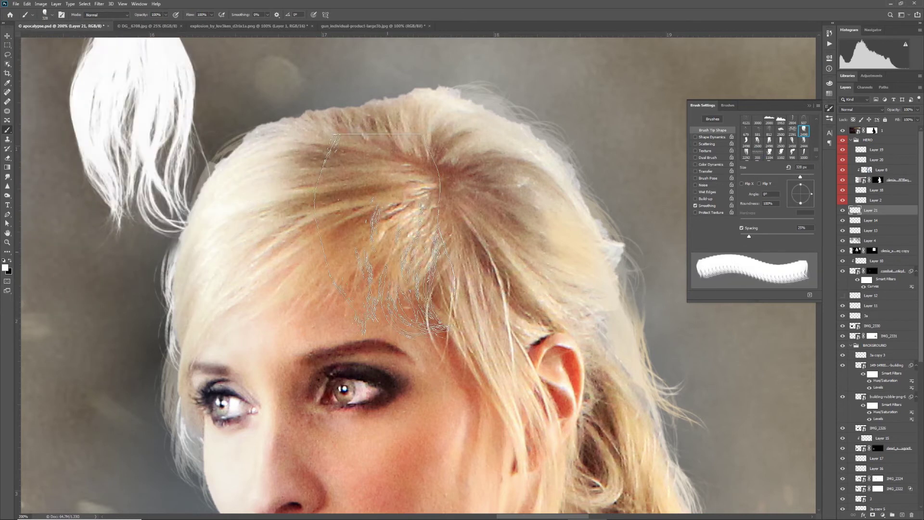
key(ctrl+z)
- Turn the new hair brush tip toward the forehead side and stamp spiky wisps over the jagged outline above the eye
key(Right)
key(Right)
key(Right)
key(Right)
key(Right)
key(Right)
key(Right)
key(Right)
key(Right)
key(Right)
key(Right)
key(Right)
key(Right)
key(Right)
key(Right)
key(Right)
key(Right)
key(Right)
key(Right)
key(Right)
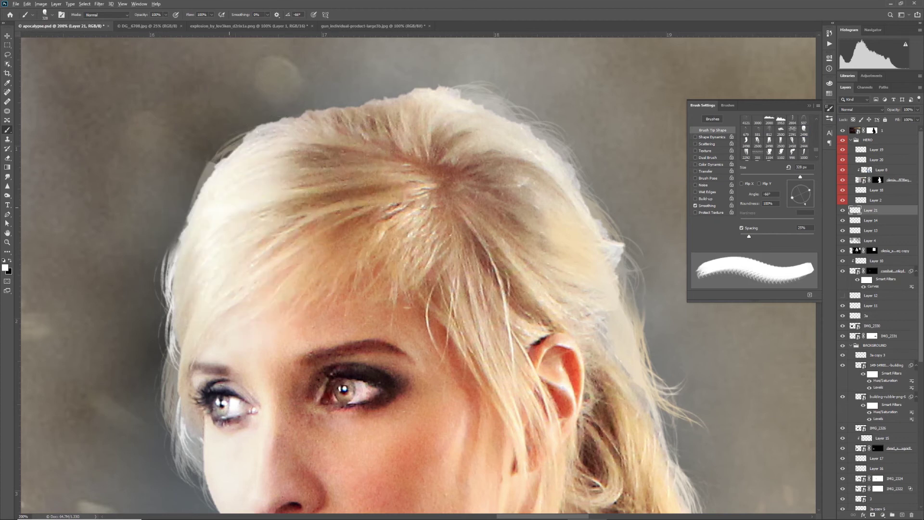
key(Left)
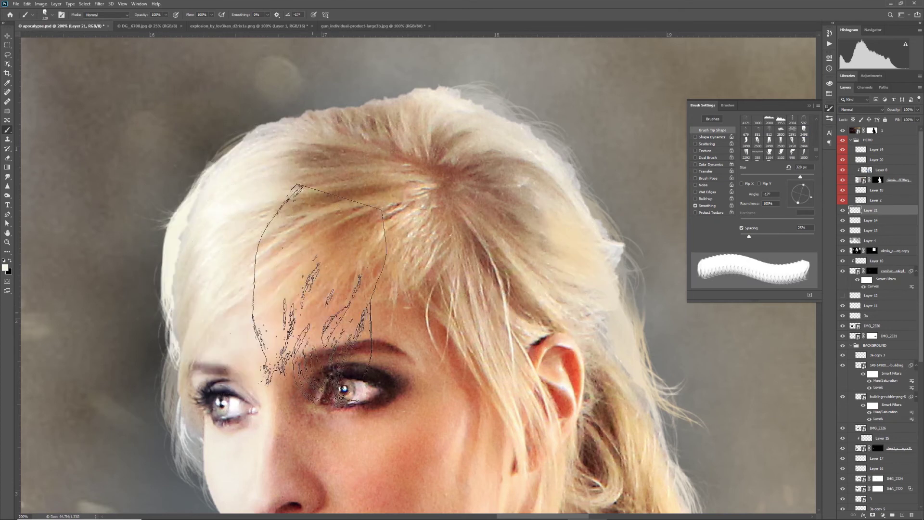
key(Right)
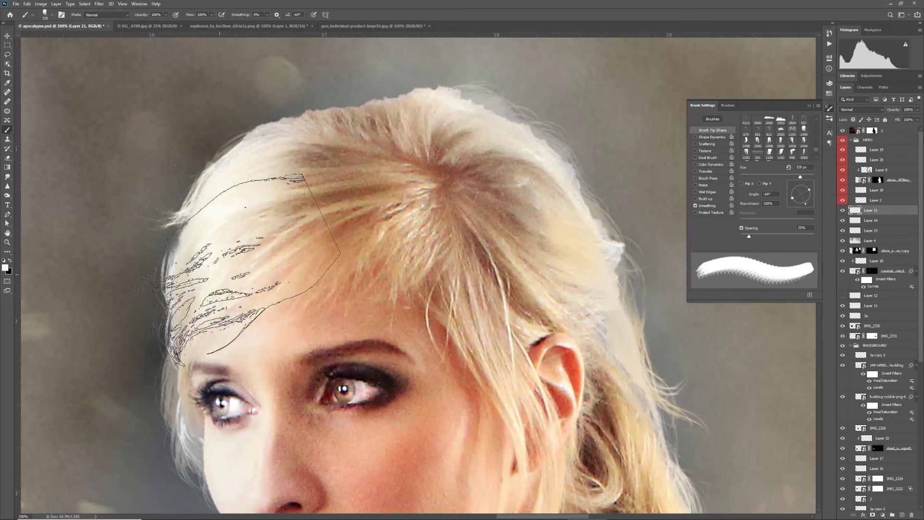
click(268, 366)
click(247, 322)
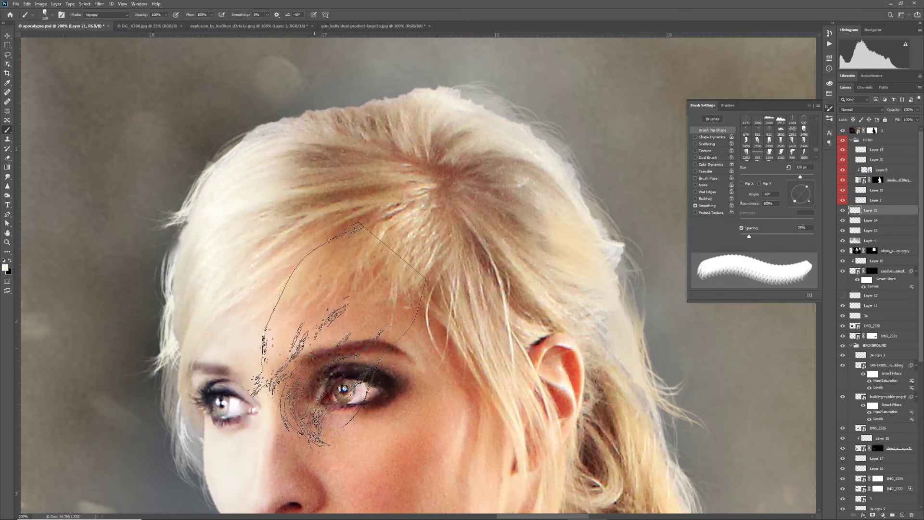
- Sample a hair tone near the temple, rotate the brush tip upward and stamp wisps on the forehead side of the crown
alt+click(229, 333)
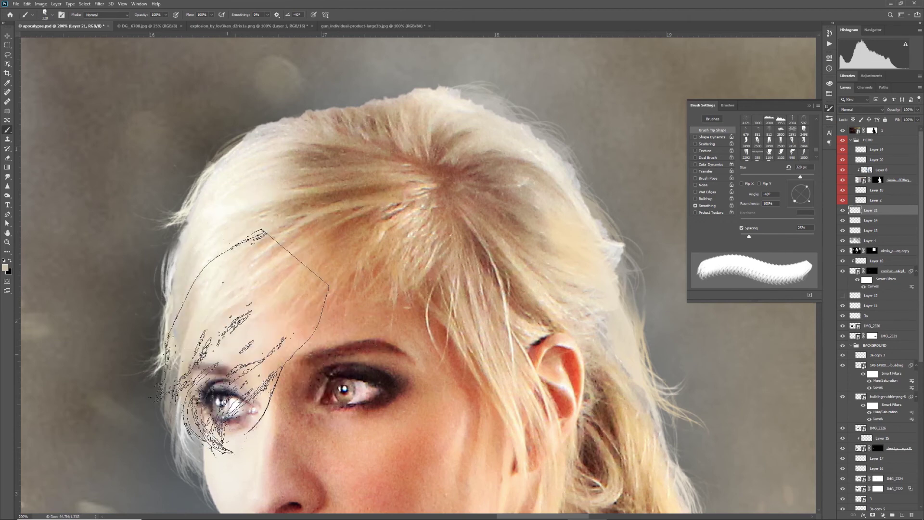
key(ctrl+0)
key(ctrl+plus)
key(ctrl+plus)
key(ctrl+plus)
key(ctrl+plus)
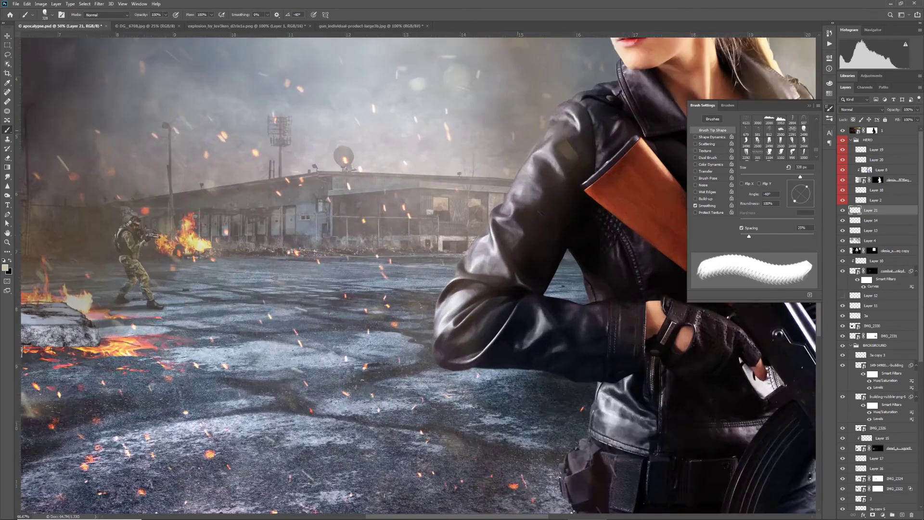
drag(626, 77, 308, 433)
drag(568, 72, 366, 452)
drag(450, 247, 441, 347)
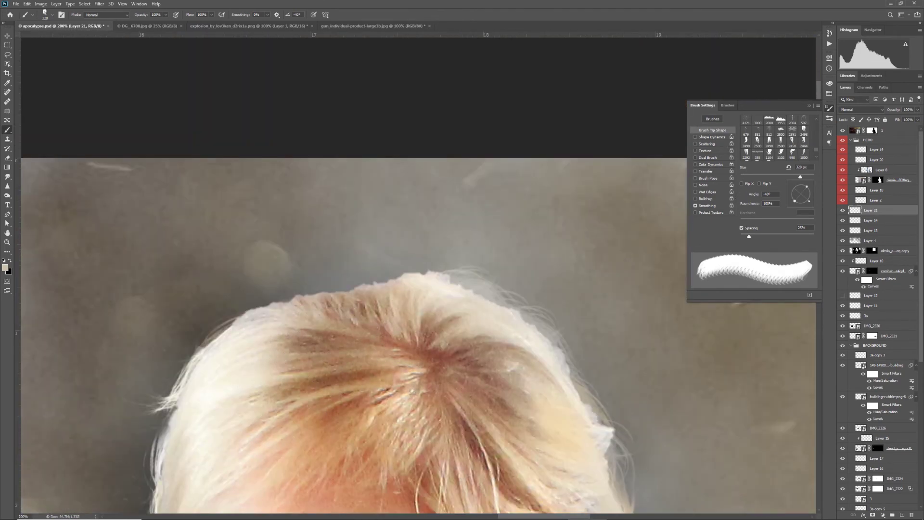
click(799, 205)
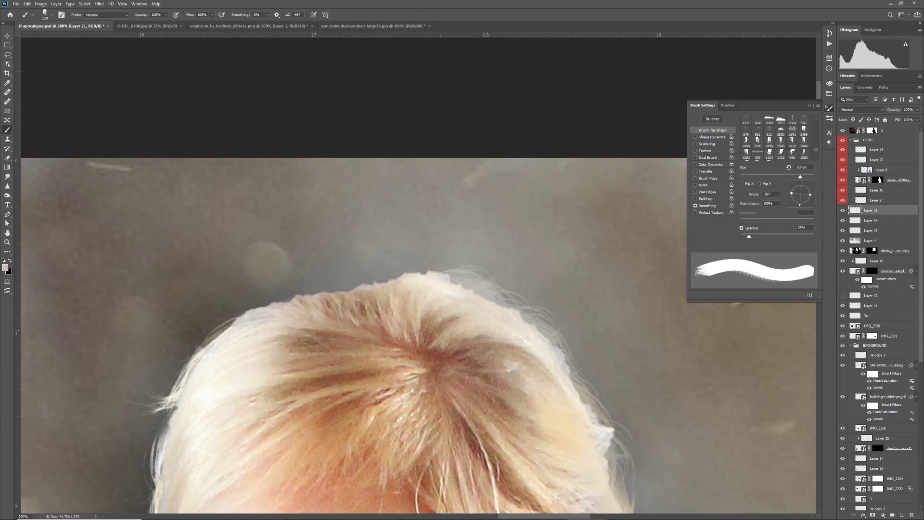
key(shift+Left)
key(Left)
key(Left)
key(Left)
key(Left)
key(Left)
key(Left)
key(Left)
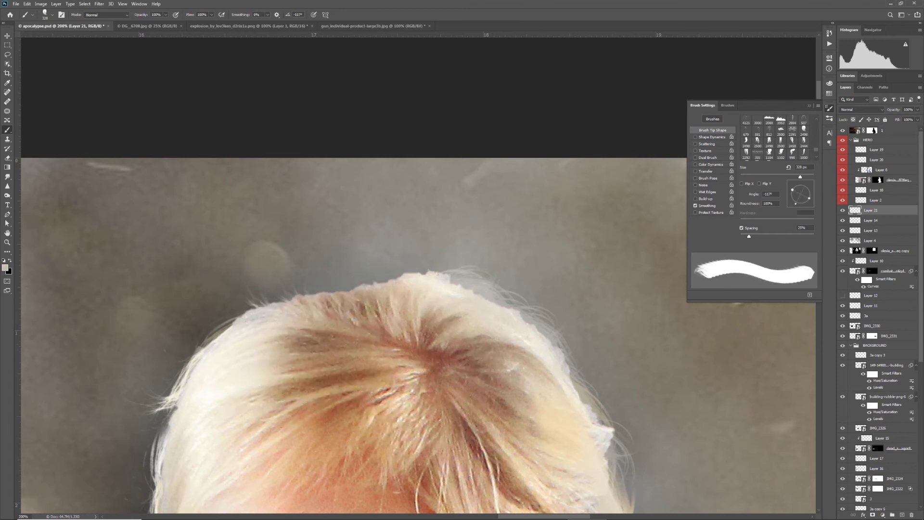
drag(810, 192, 801, 193)
key(ctrl+z)
click(331, 215)
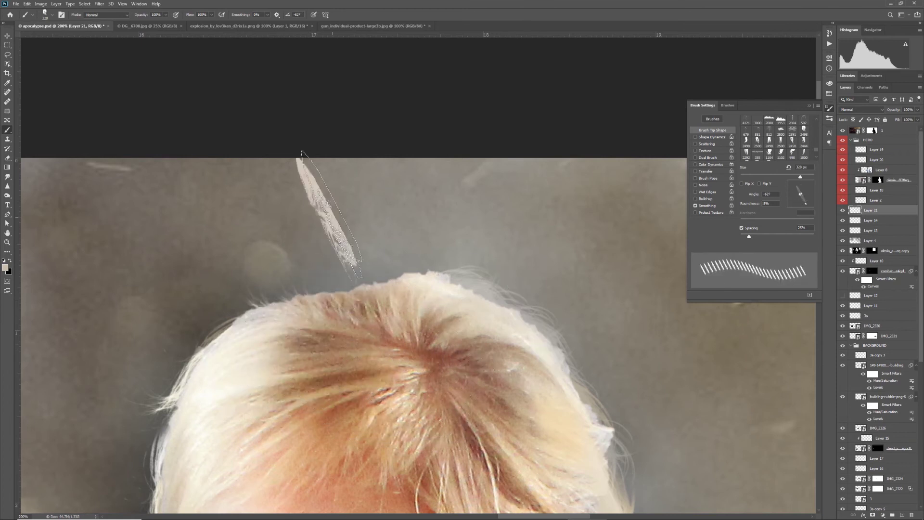
click(354, 350)
key(ctrl+z)
- Sample matching hair tones, tilt the brush tip again and stamp short strands along the top of the head
alt+click(364, 362)
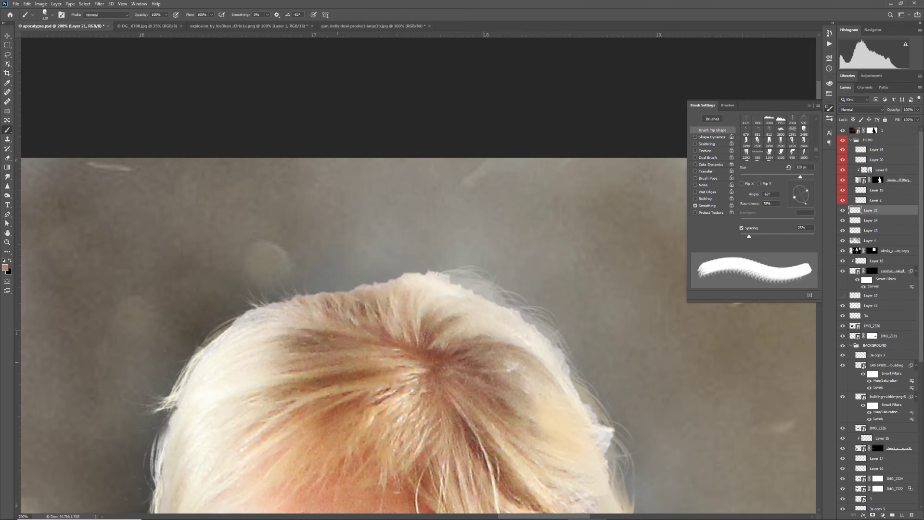
drag(807, 203, 791, 199)
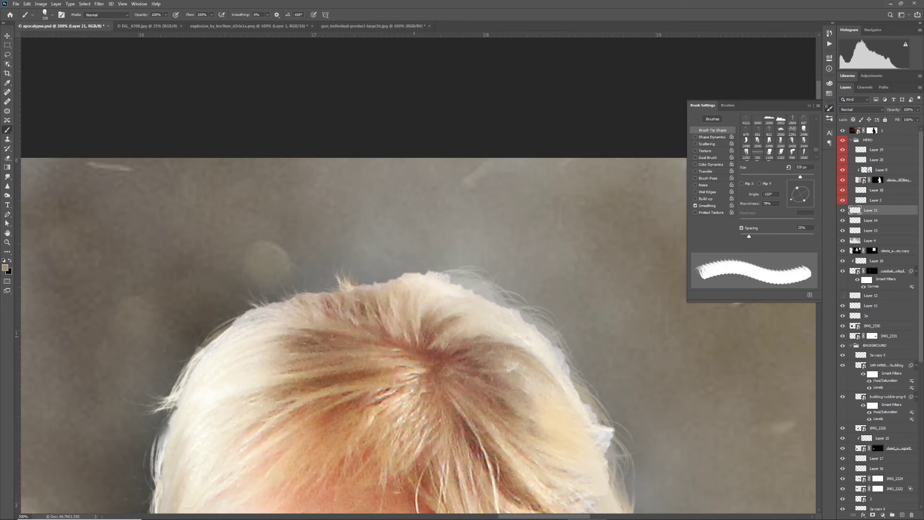
drag(345, 367, 450, 320)
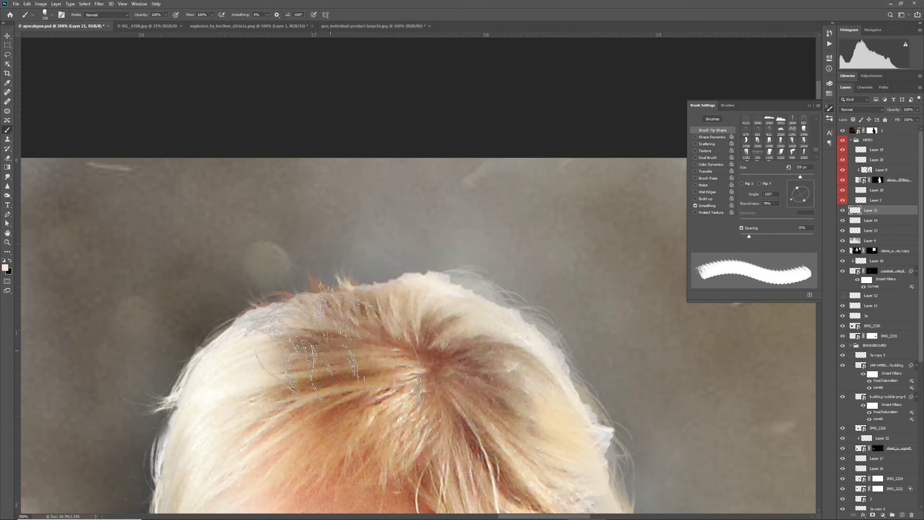
click(349, 329)
alt+click(354, 291)
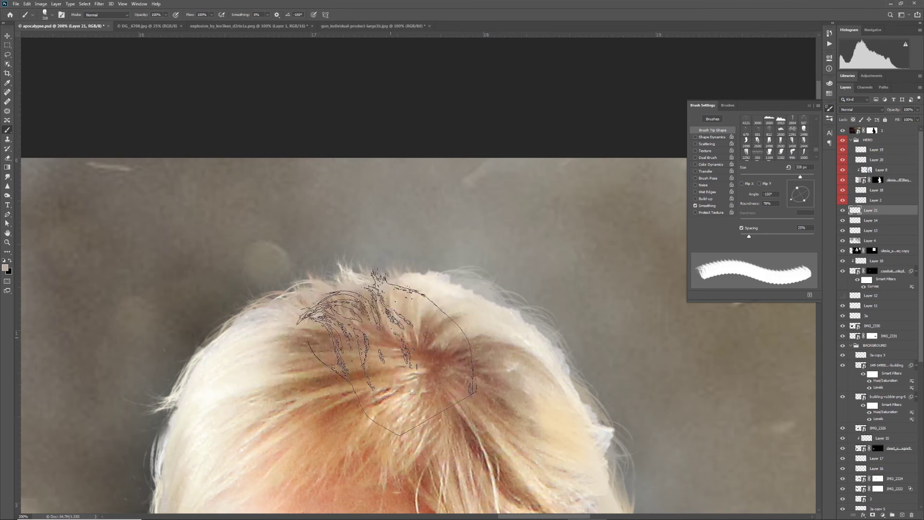
- Hide the brush settings, check the whole composite and examine the ponytail's edge against the fire
key(ctrl+0)
key(F5)
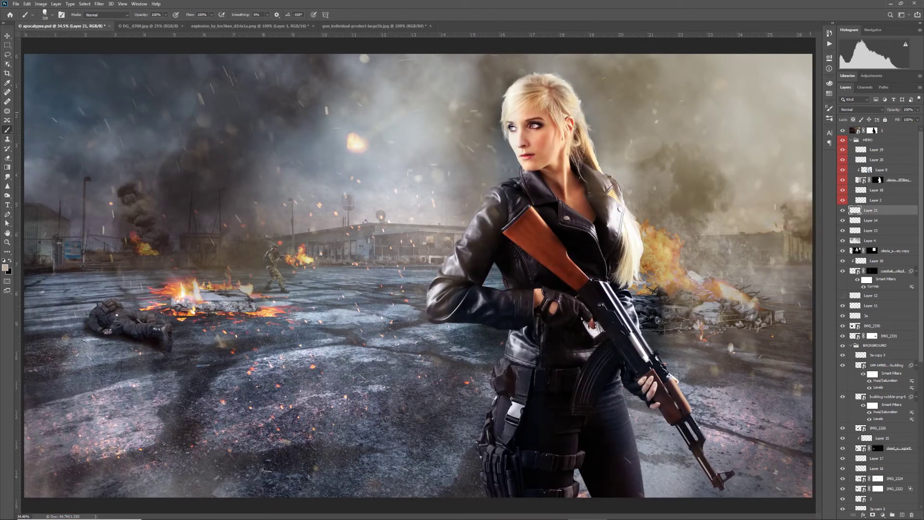
key(ctrl+plus)
key(ctrl+plus)
key(ctrl+plus)
key(ctrl+plus)
drag(770, 144, 121, 337)
drag(770, 279, 144, 293)
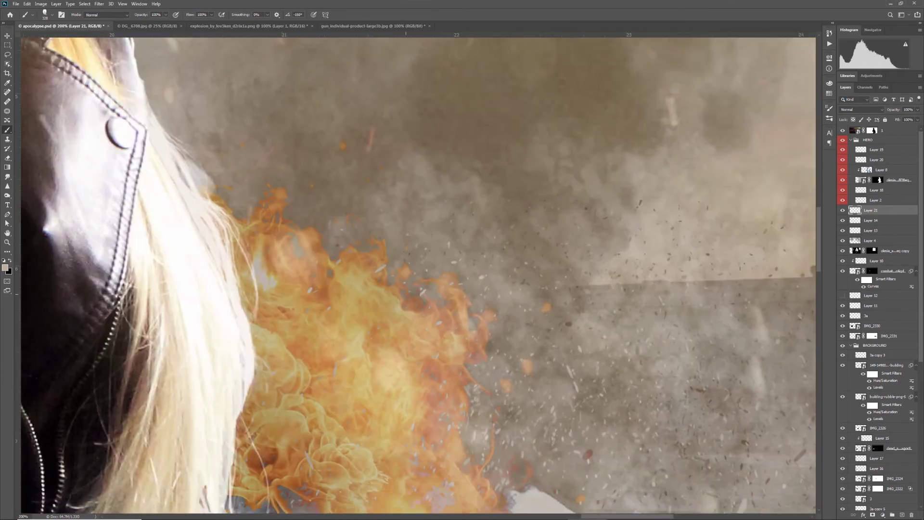
key(ctrl+0)
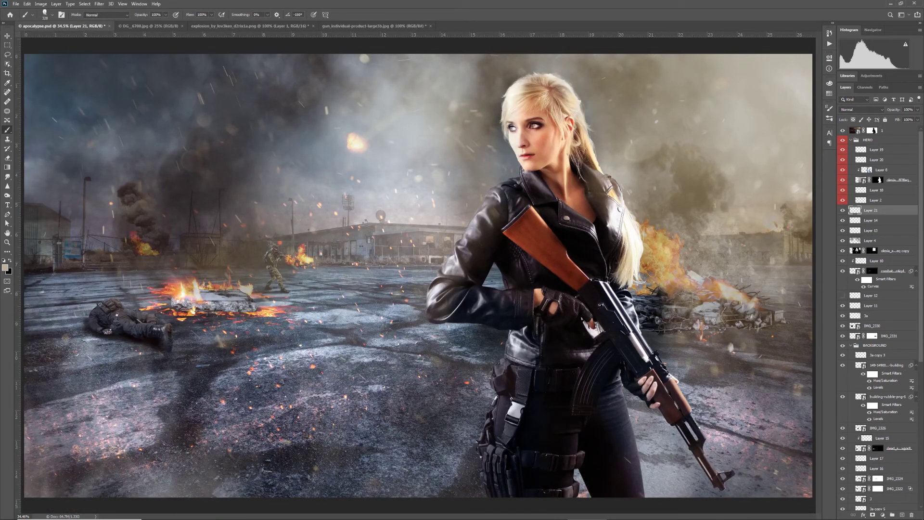
- Create a new layer above Layer 4 and paint a white glow behind the hero with a large soft round brush
click(901, 515)
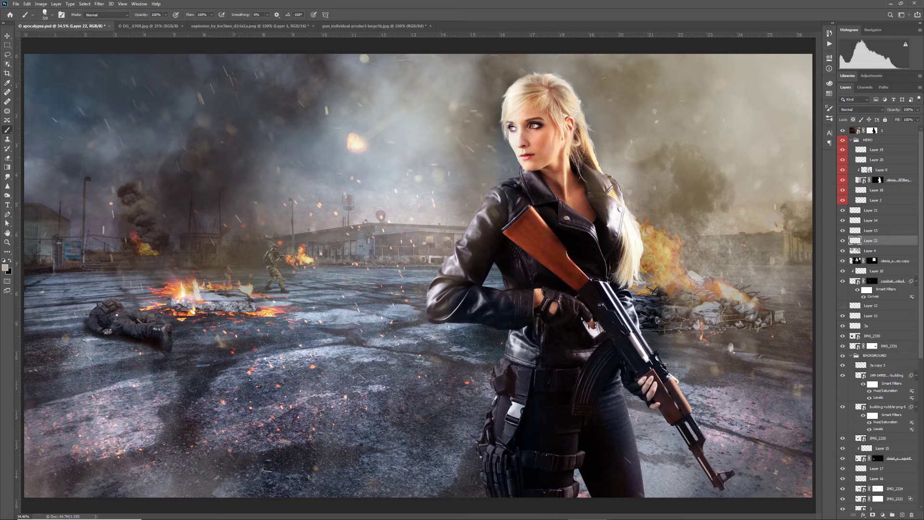
click(32, 15)
click(52, 14)
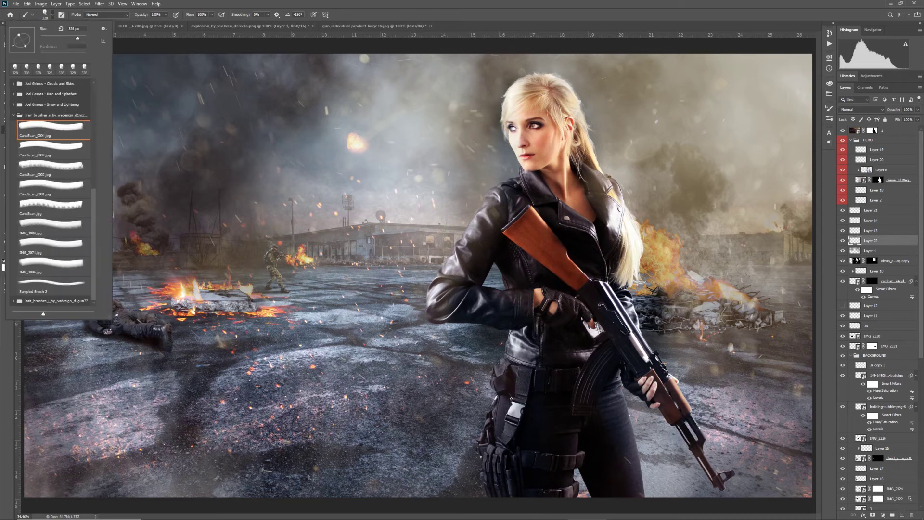
scroll(52, 168, up, 10)
click(51, 98)
drag(515, 192, 537, 189)
click(539, 188)
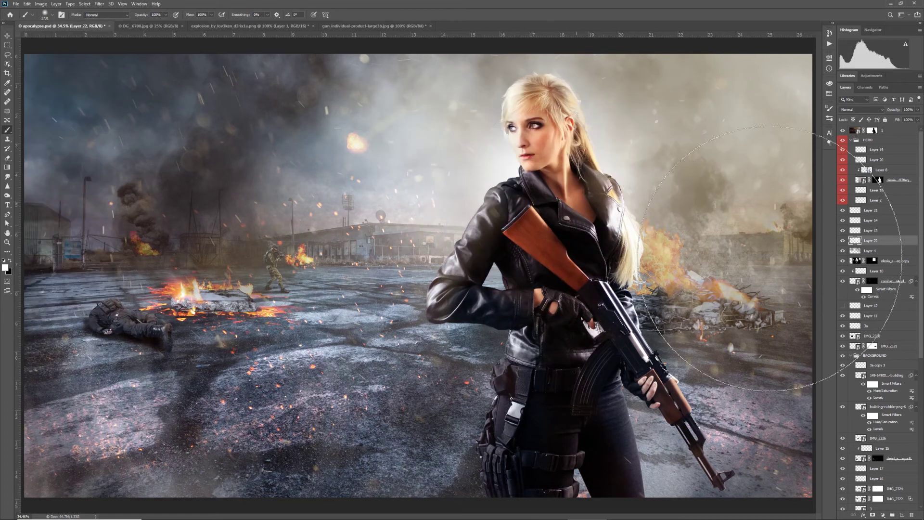
- Replace the glow with a much larger soft white one behind the hero and lower its layer's opacity
key(ctrl+minus)
key(ctrl+minus)
key(ctrl+minus)
key(ctrl+z)
drag(473, 279, 501, 260)
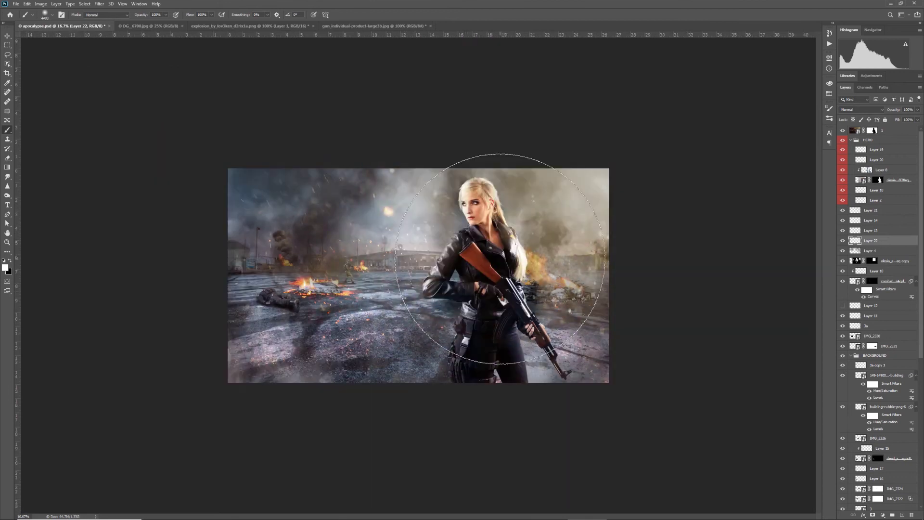
click(478, 252)
drag(893, 109, 875, 110)
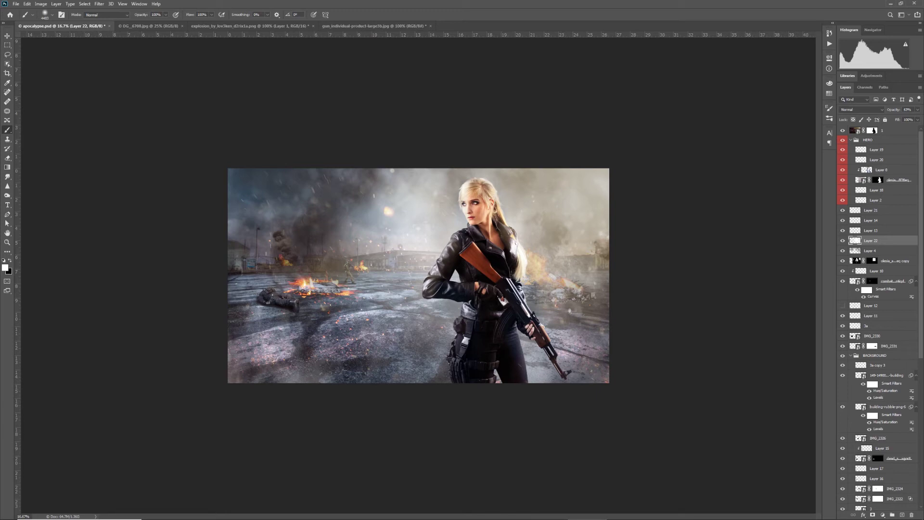
- Merge the visible layers, raise the Detail Extractor contrast in Color Efex Pro 4 and add a second filter slot
key(ctrl+shift+e)
click(100, 4)
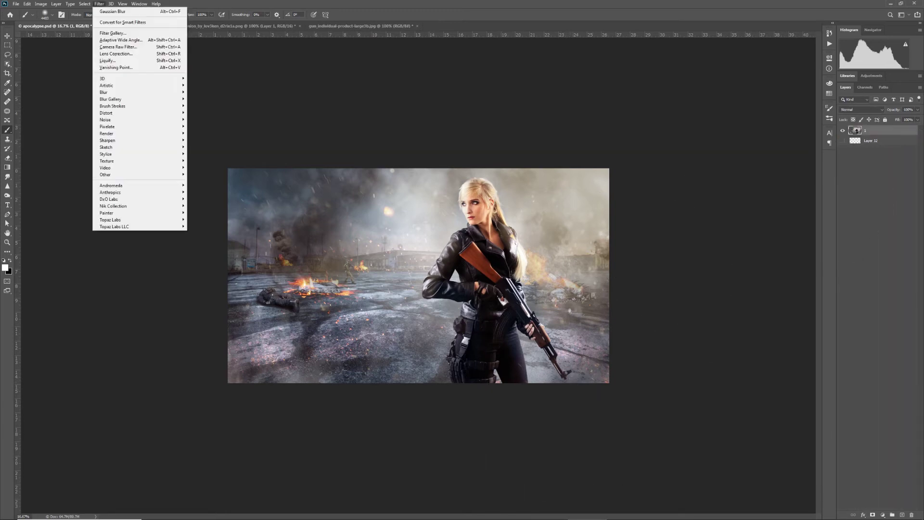
mouse_move(115, 206)
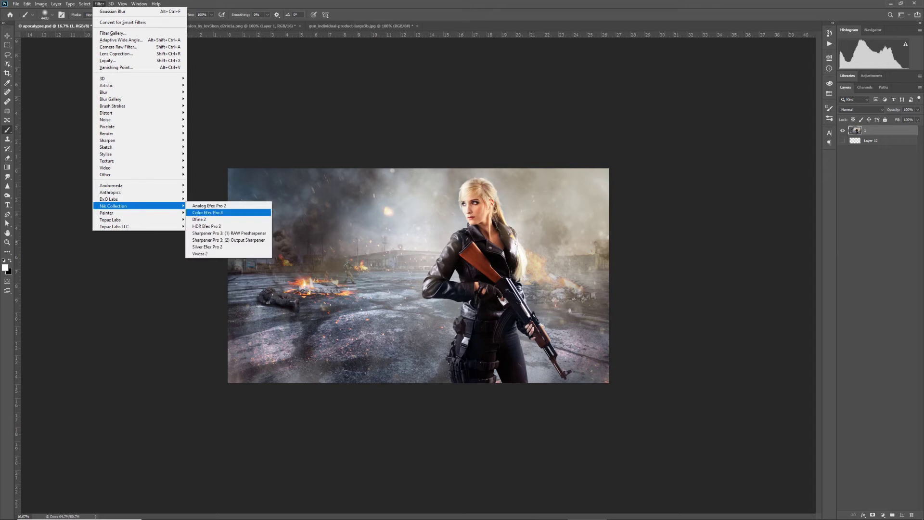
click(209, 213)
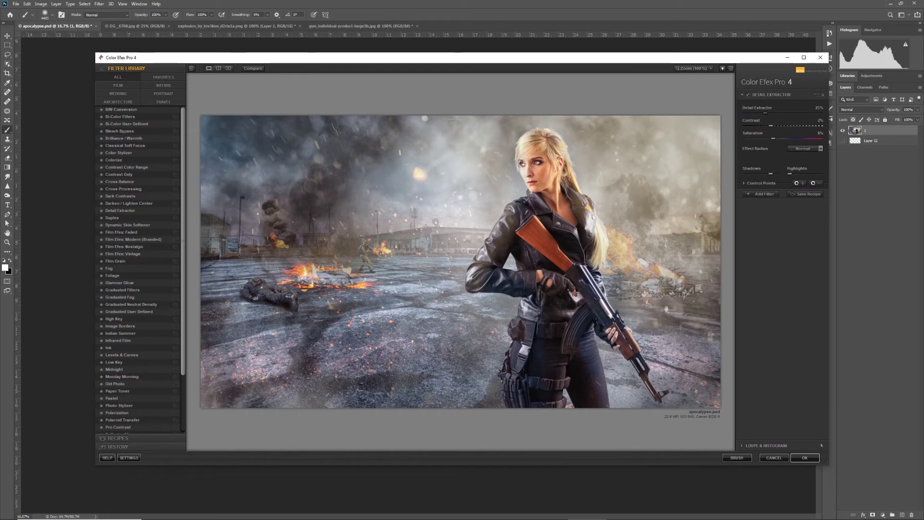
drag(765, 113, 785, 113)
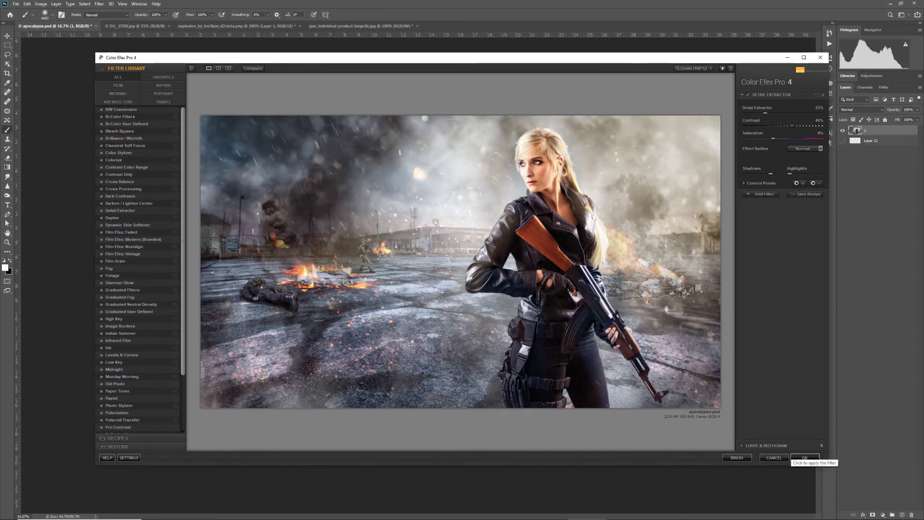
click(761, 194)
- Try the Cross Balance filter as the second effect with the Tungsten To Daylight (3) method
click(120, 181)
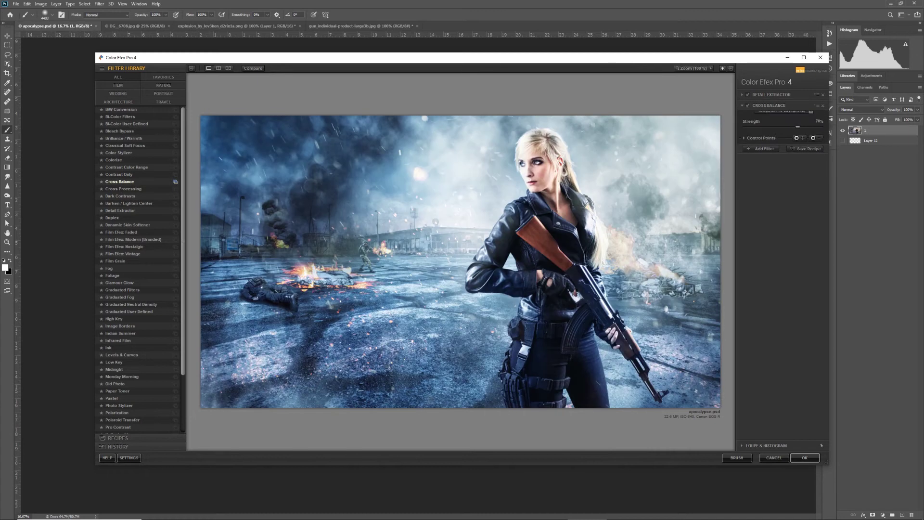
click(784, 121)
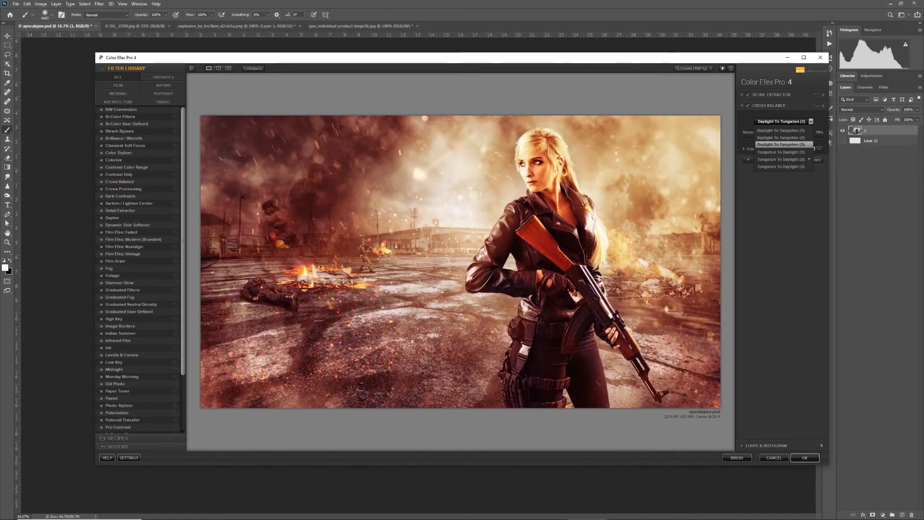
key(Down)
key(Down)
key(Down)
click(783, 166)
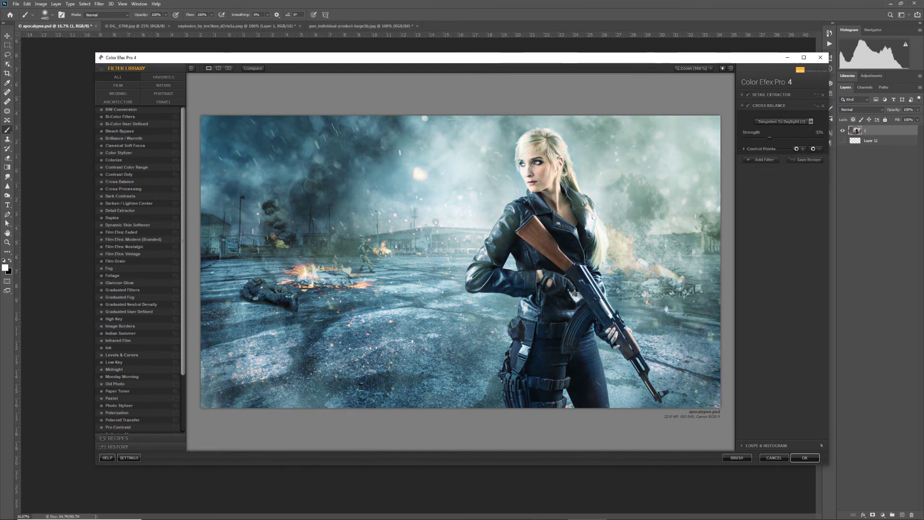
- Try Film Efex: Vintage and Film Efex: Modern (Branded), previewing the modern film types down to the Kodak Ultra Color stocks
click(123, 253)
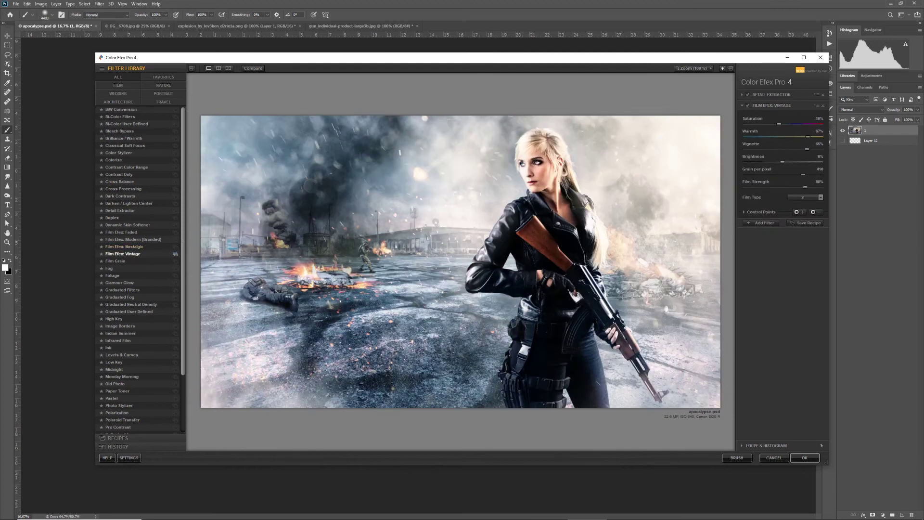
click(133, 239)
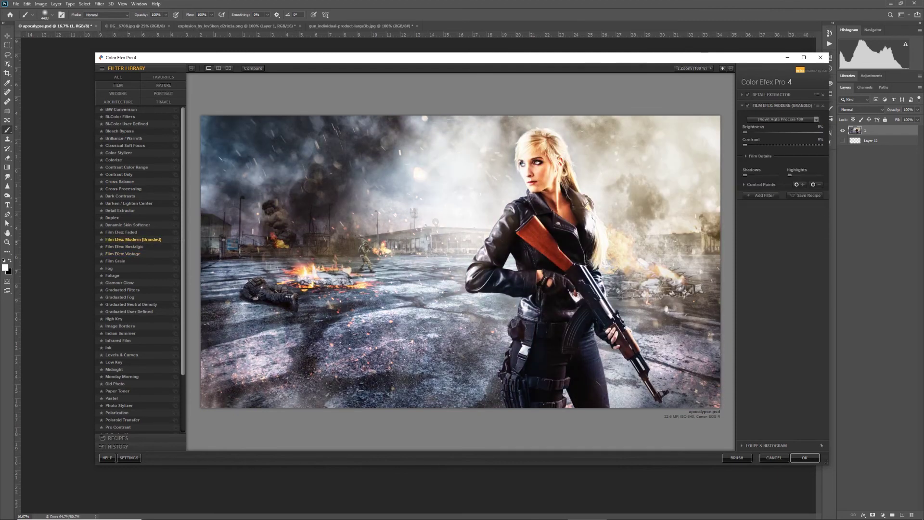
click(782, 118)
key(Down)
key(Down)
key(Down)
key(Down)
key(Down)
key(Down)
key(Down)
key(Down)
key(Down)
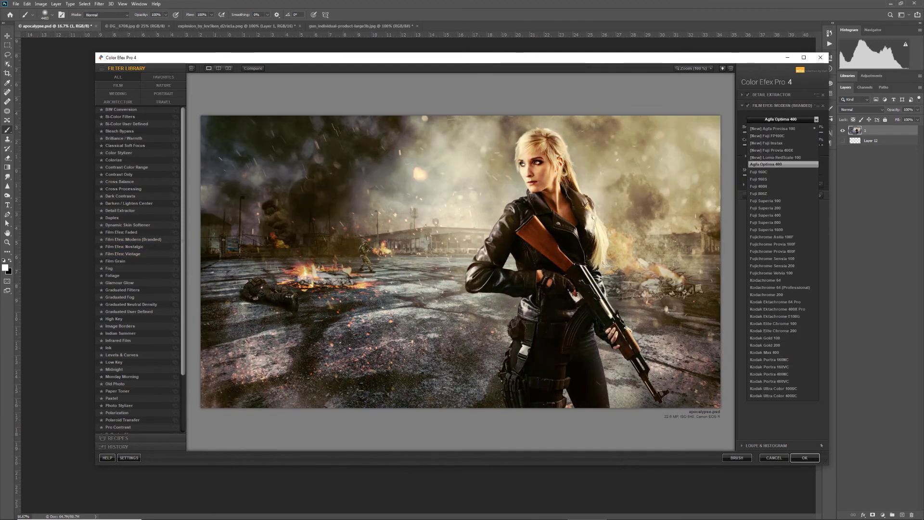
key(Down)
key(Down)
key(Down)
key(Down)
key(Down)
key(Down)
key(Down)
key(Down)
key(Down)
key(Down)
key(Down)
key(Down)
key(Down)
key(Down)
key(Down)
key(Down)
key(Down)
key(Down)
key(Down)
key(Down)
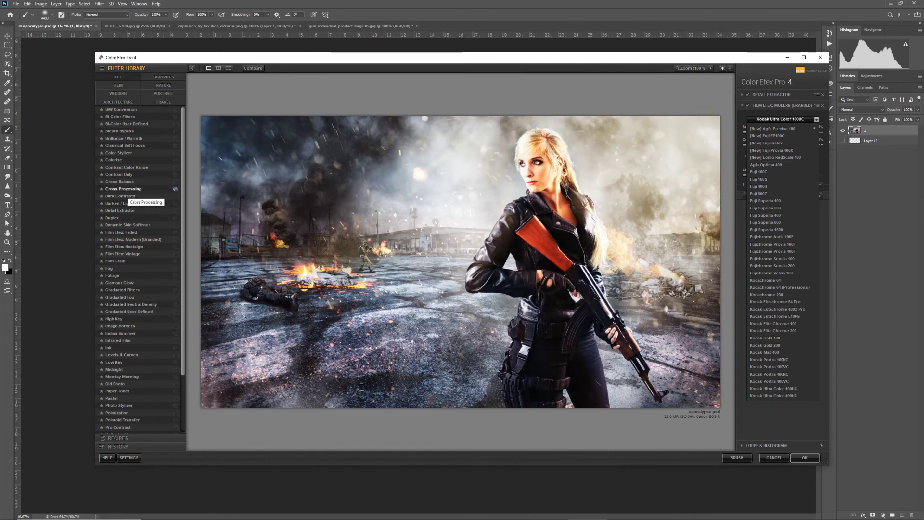
- Switch the second effect to Cross Processing, pick a green-tinted C41 to E6 method and apply the filters
click(140, 189)
click(820, 121)
key(Down)
key(Down)
key(Down)
key(Down)
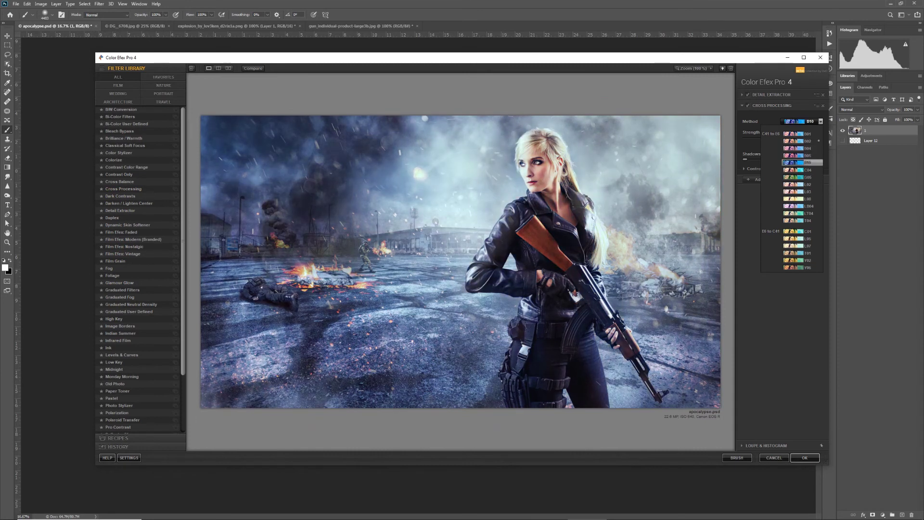
key(Down)
key(Return)
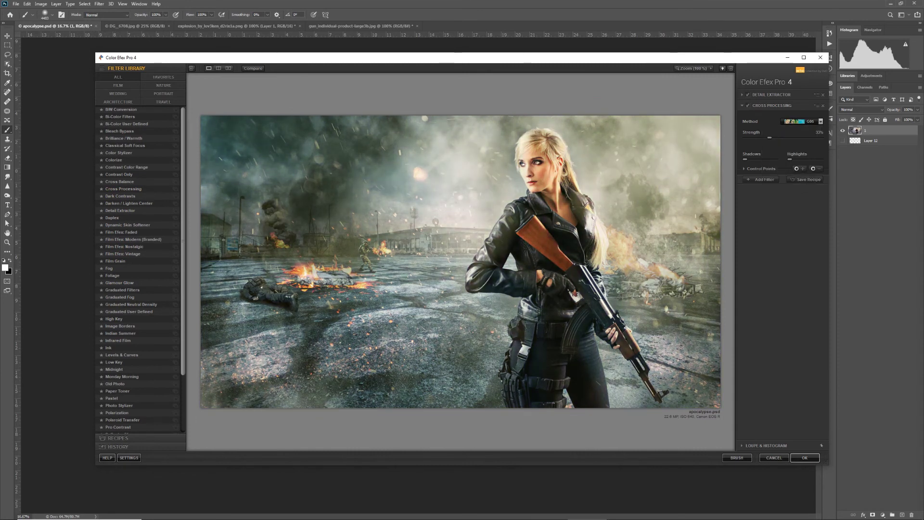
key(Return)
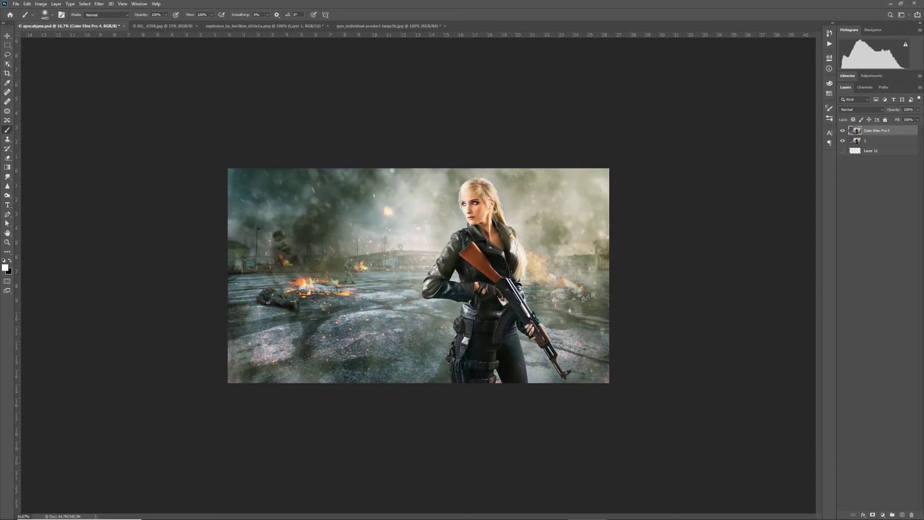
- Duplicate the filtered layer, darken the copy with Curves and compare it with the version underneath
key(ctrl+0)
key(ctrl+minus)
key(ctrl+minus)
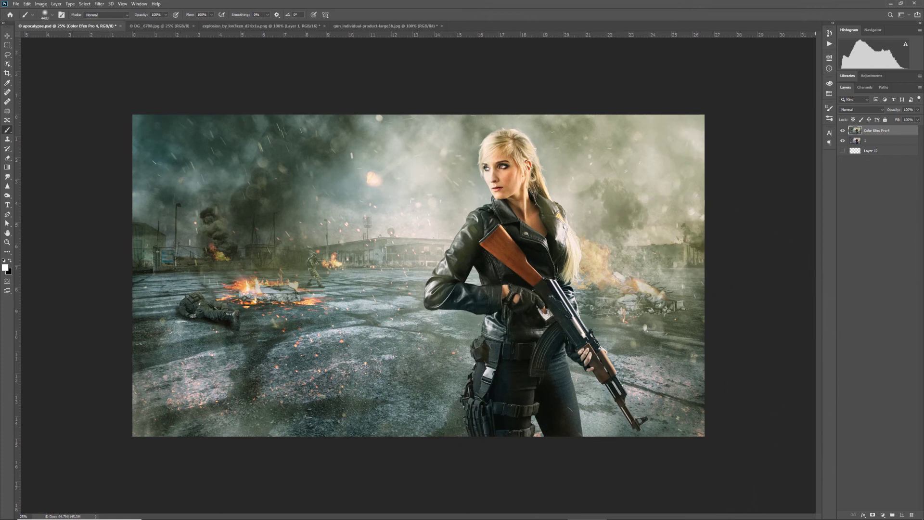
key(ctrl+j)
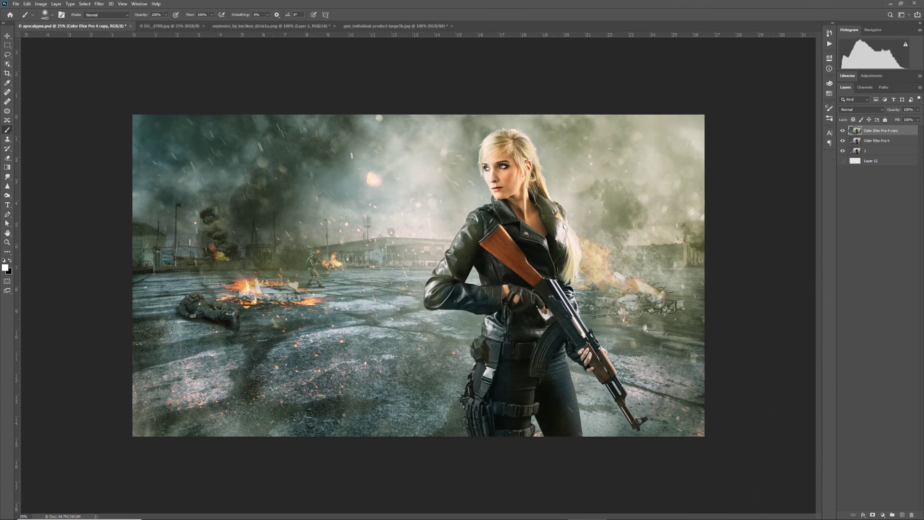
key(ctrl+m)
drag(154, 176, 175, 183)
key(Return)
key(b)
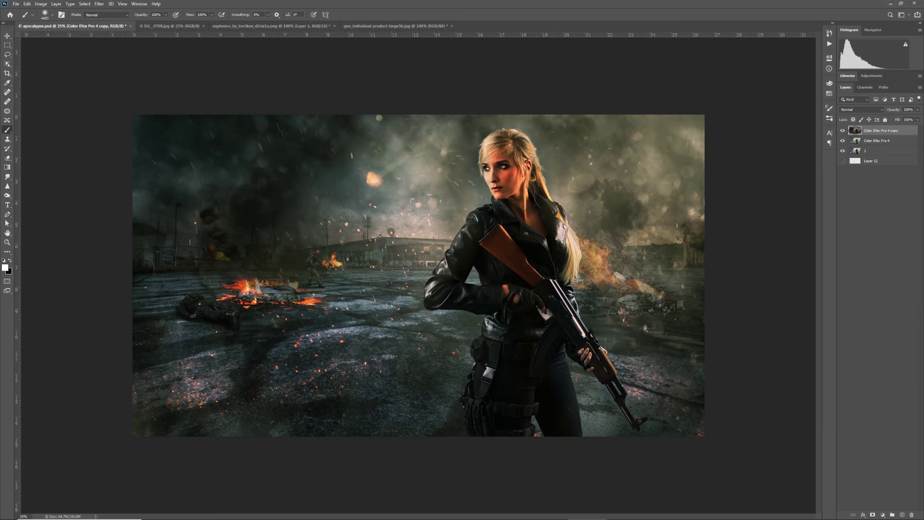
click(843, 130)
click(842, 130)
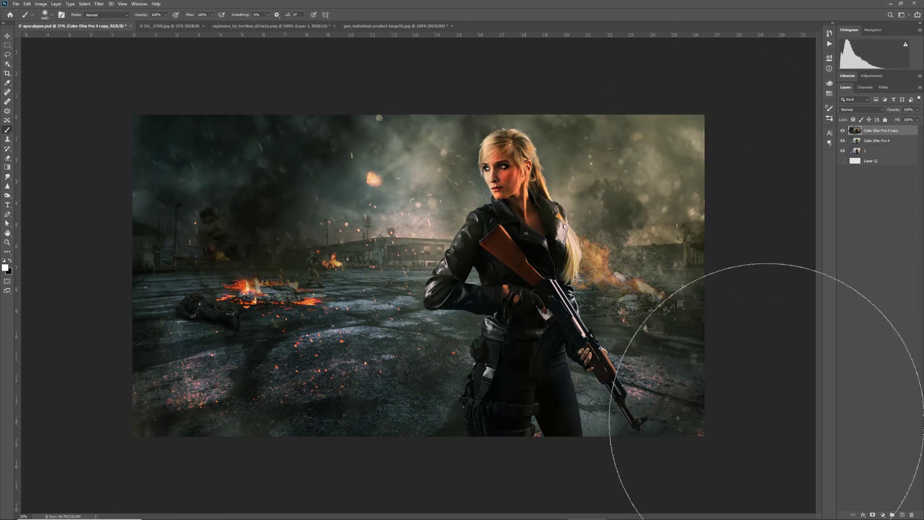
- Add a layer mask to the darkened copy, paint out the darkening around the fires and lower the layer's opacity
click(873, 514)
drag(282, 308, 216, 308)
mouse_move(221, 300)
mouse_down()
mouse_move(333, 261)
mouse_move(231, 269)
mouse_move(347, 361)
mouse_move(592, 382)
mouse_move(696, 346)
mouse_up()
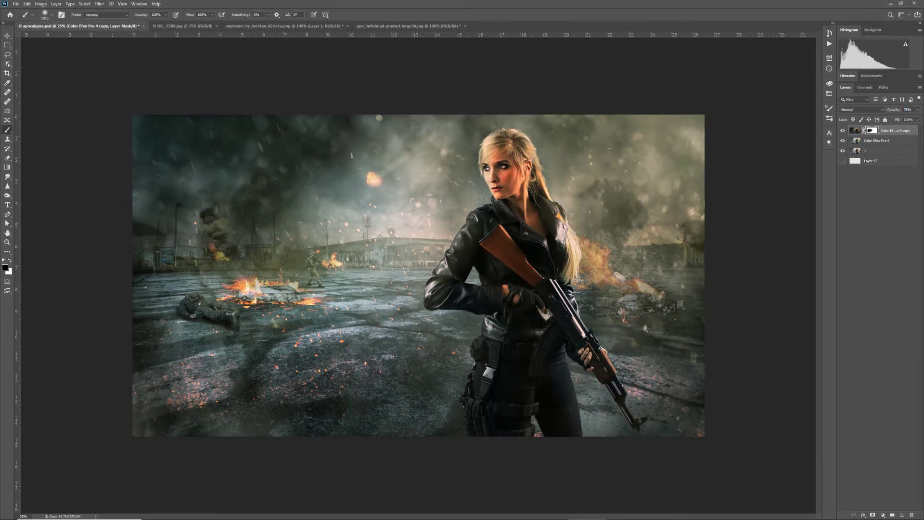
- Merge the visible layers, duplicate the result and set the Reds saturation to -55 with Hue/Saturation
key(ctrl+shift+e)
key(x)
key(ctrl+j)
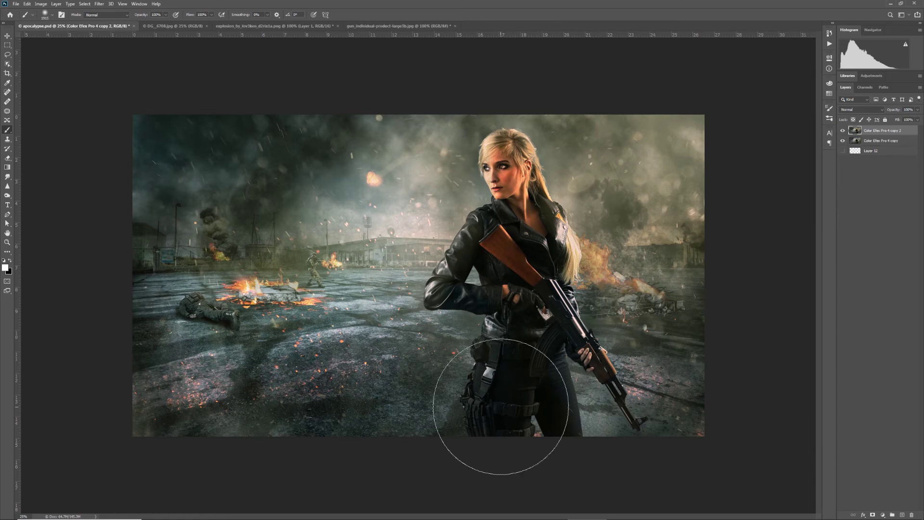
key(ctrl+u)
click(693, 342)
click(686, 355)
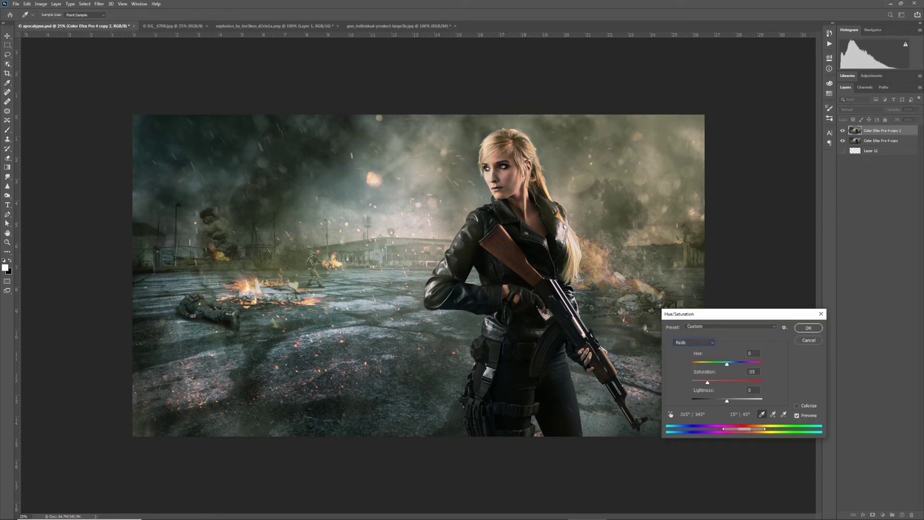
key(Return)
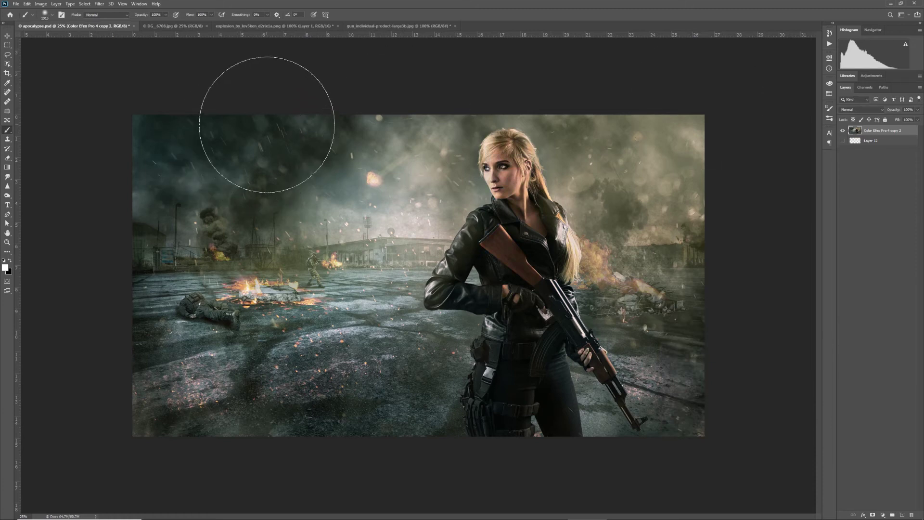
- Apply Color Efex Pro 4 Cross Processing with method Y06 and merge the result at reduced opacity into the layer below
click(99, 3)
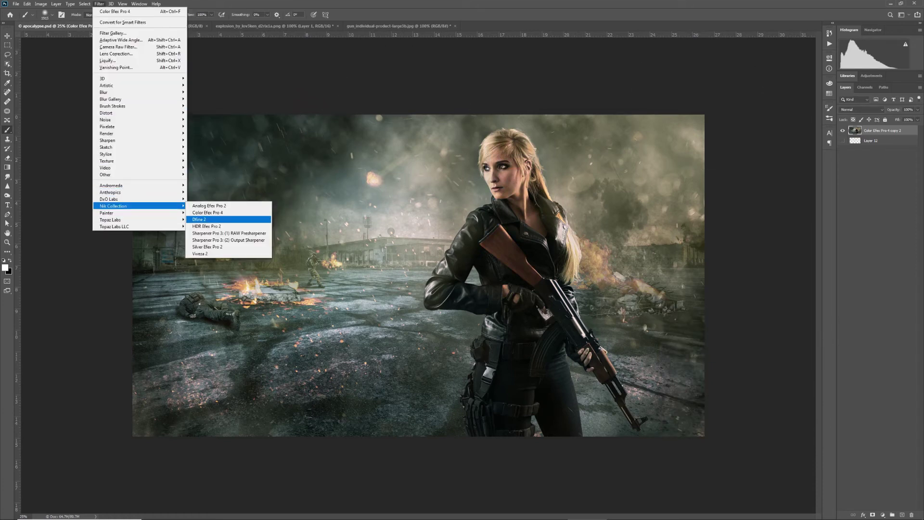
click(221, 212)
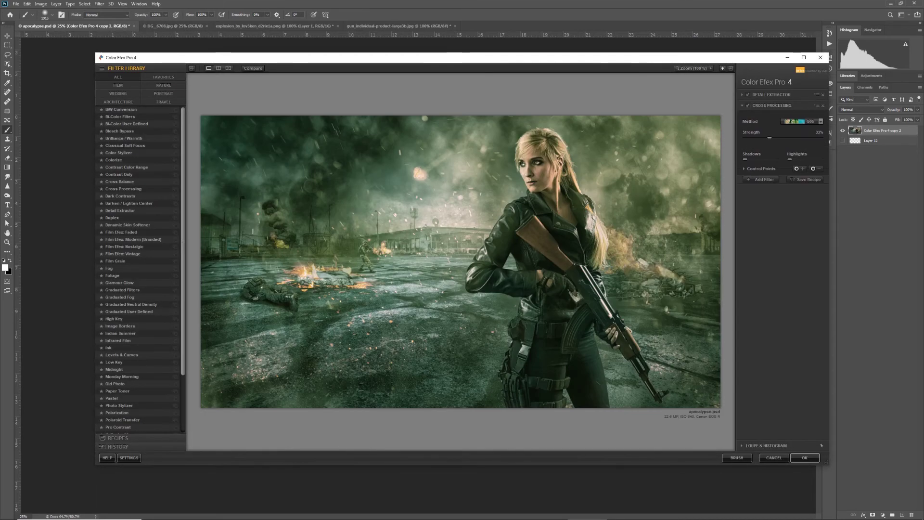
click(810, 121)
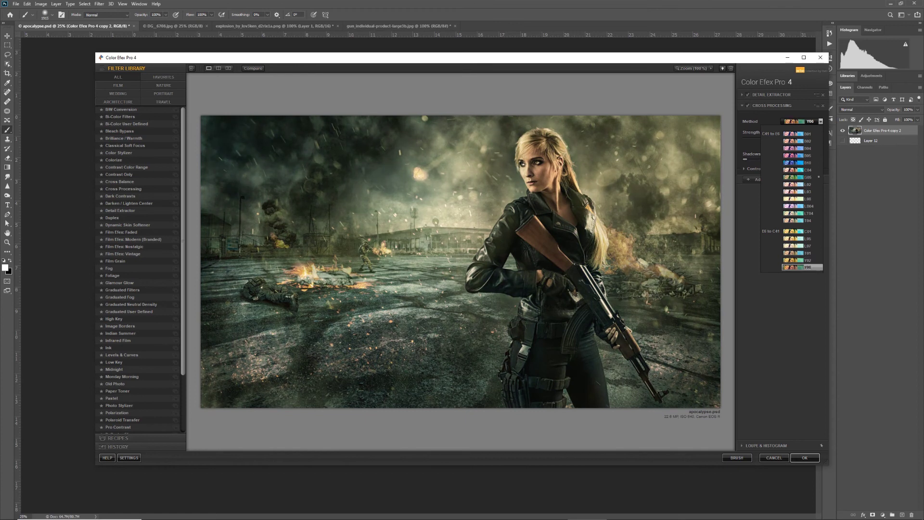
click(802, 267)
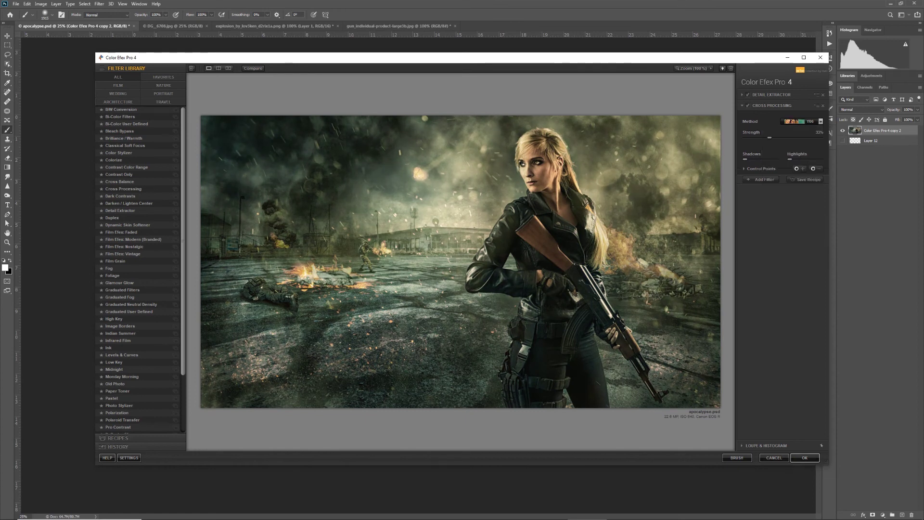
click(801, 121)
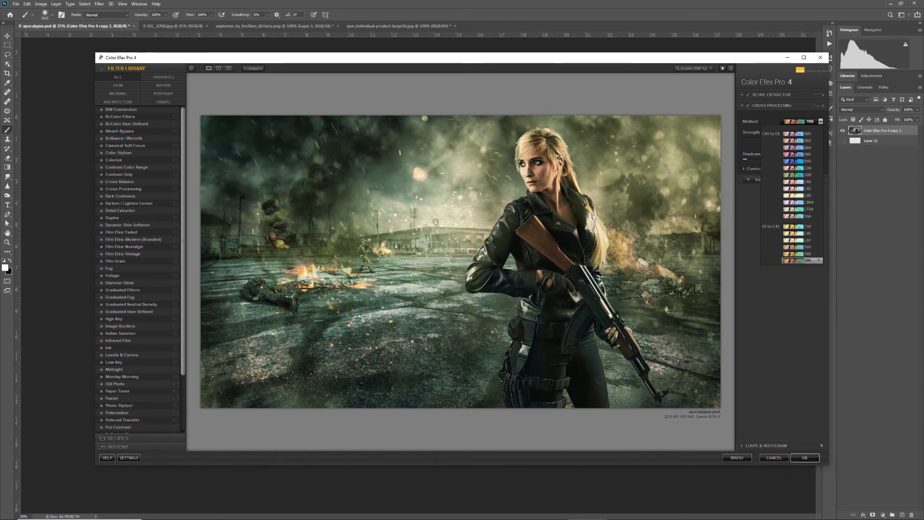
click(802, 260)
click(737, 457)
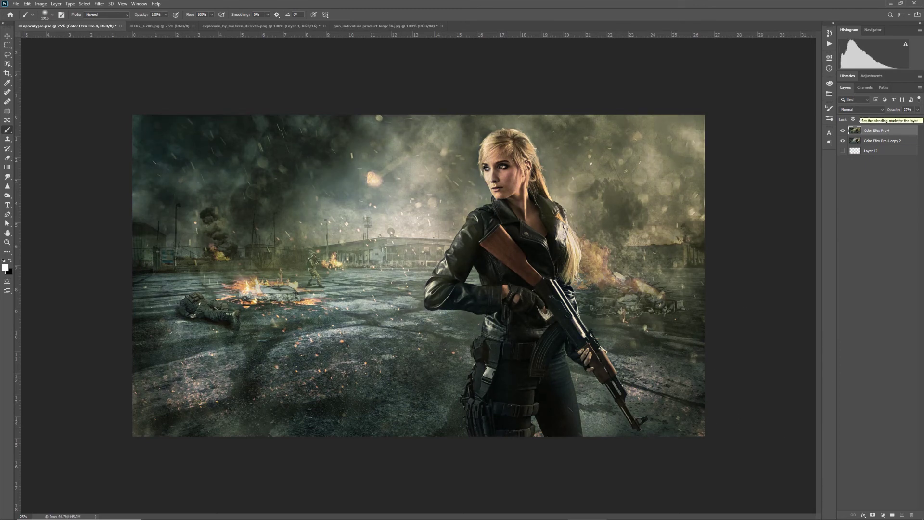
key(ctrl+e)
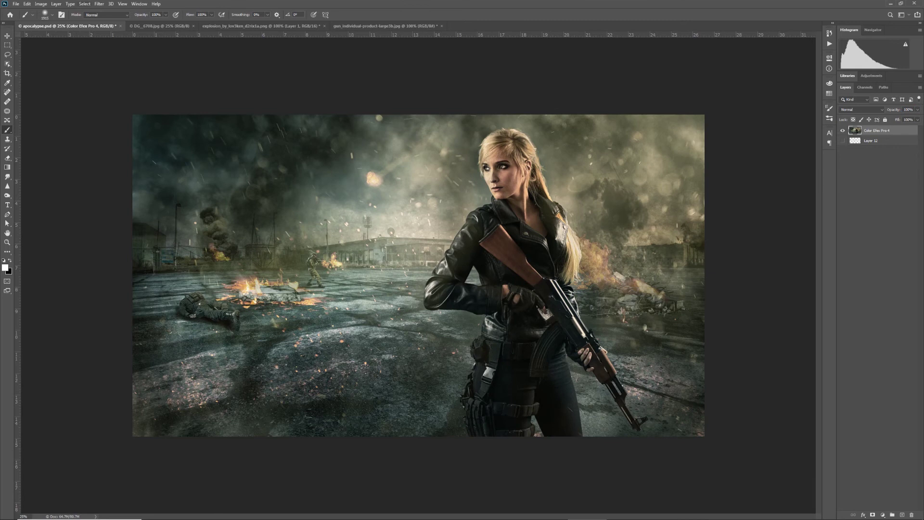
- Open Color Efex Pro 4 again on the merged layer
click(99, 4)
mouse_move(139, 199)
click(221, 212)
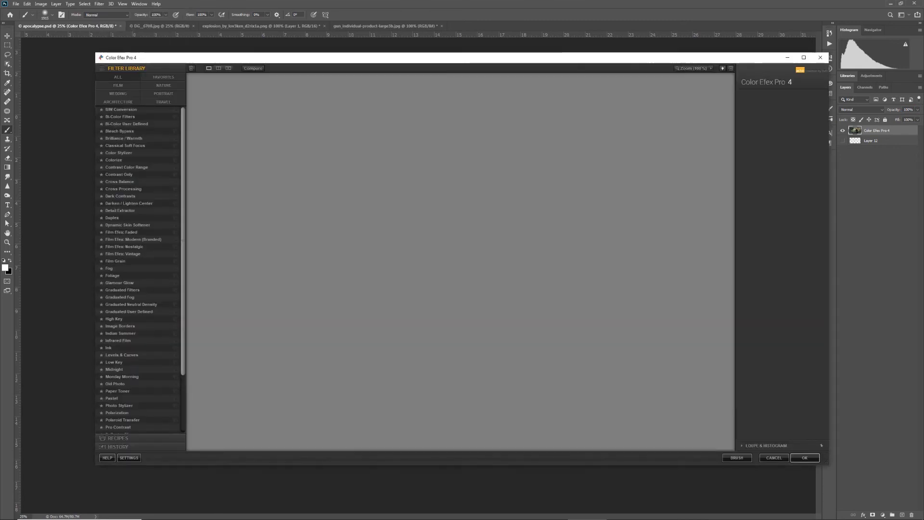
- Try the Pro Contrast filter with raised color cast correction, contrast correction and dynamic contrast
scroll(174, 362, down, 1)
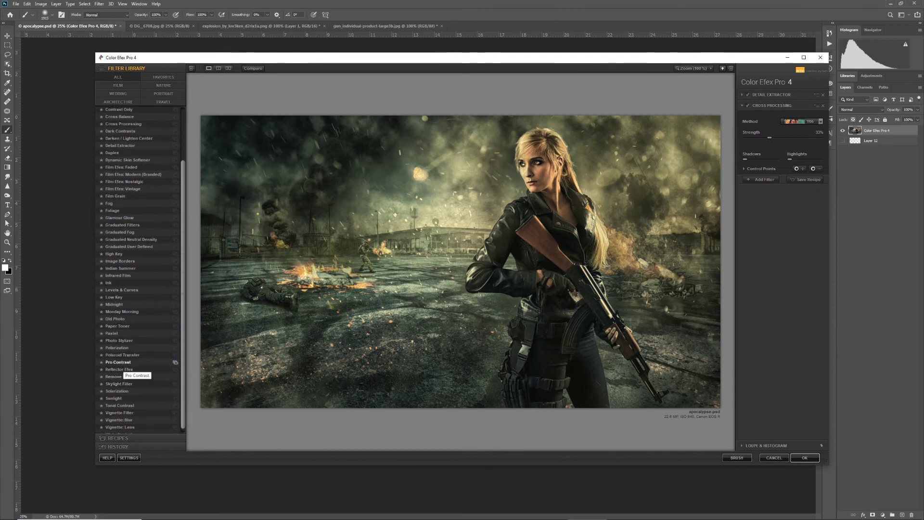
click(174, 362)
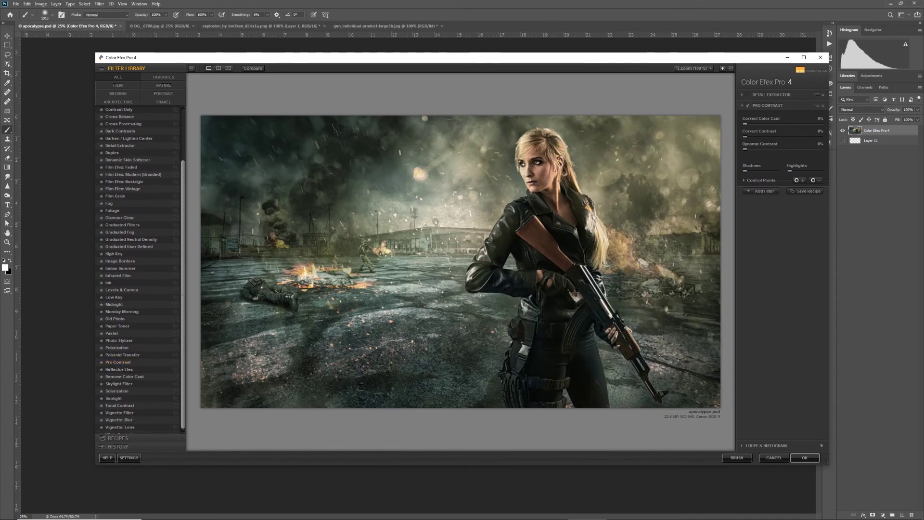
drag(748, 137, 788, 149)
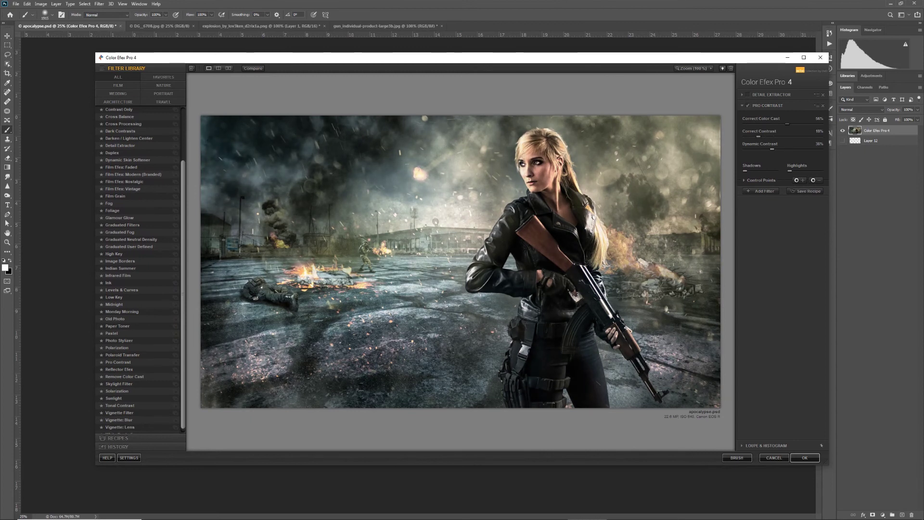
- Switch the filter to Tonal Contrast, adjust its highlight and shadow contrast and apply it
scroll(121, 384, down, 1)
click(174, 401)
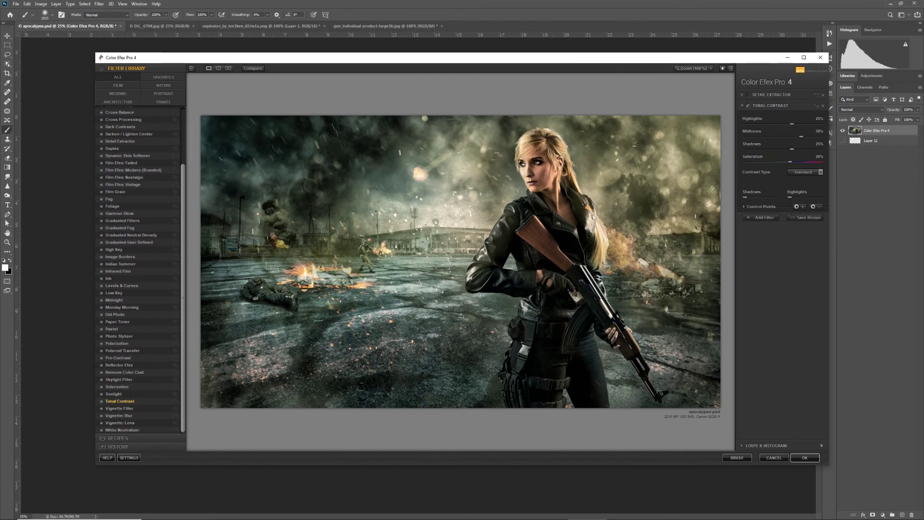
drag(791, 124, 791, 149)
key(Return)
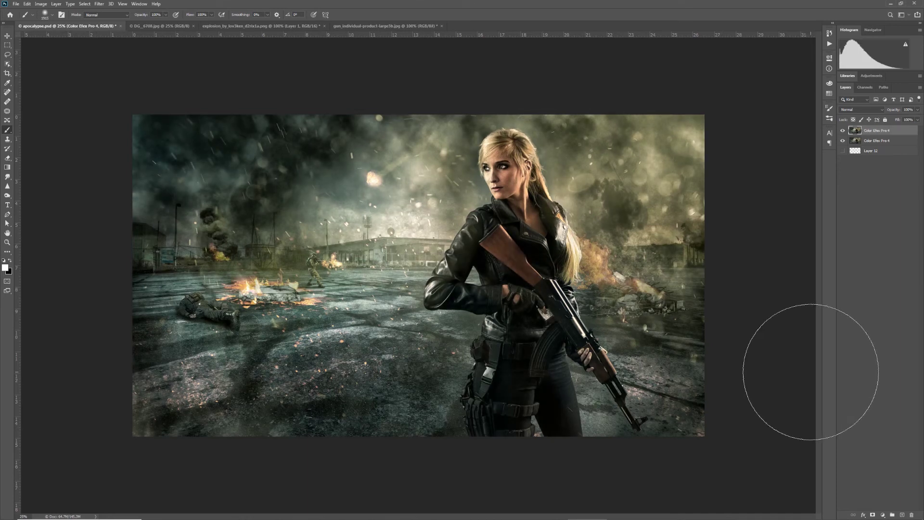
- Examine the graded composite enlarged and at several zoom levels, undoing any stray brush mark
key(ctrl+0)
key(f)
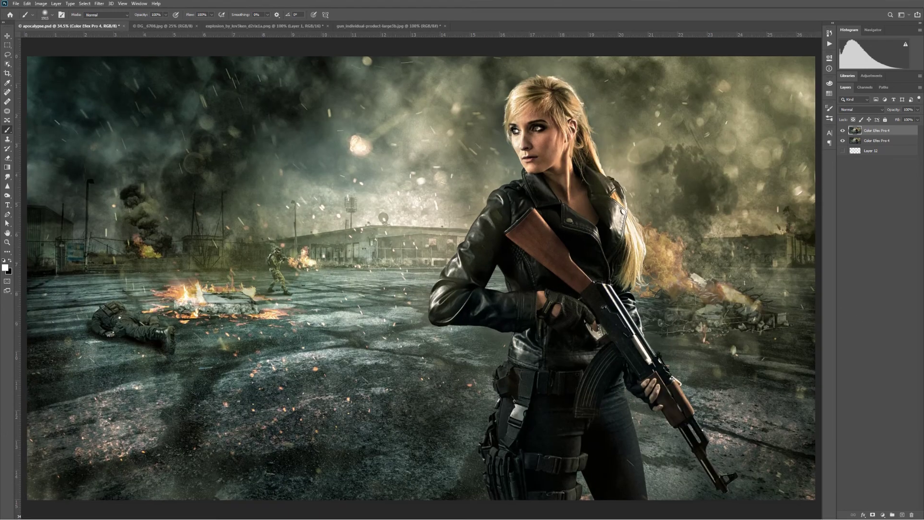
click(907, 110)
key(ctrl+f)
click(673, 27)
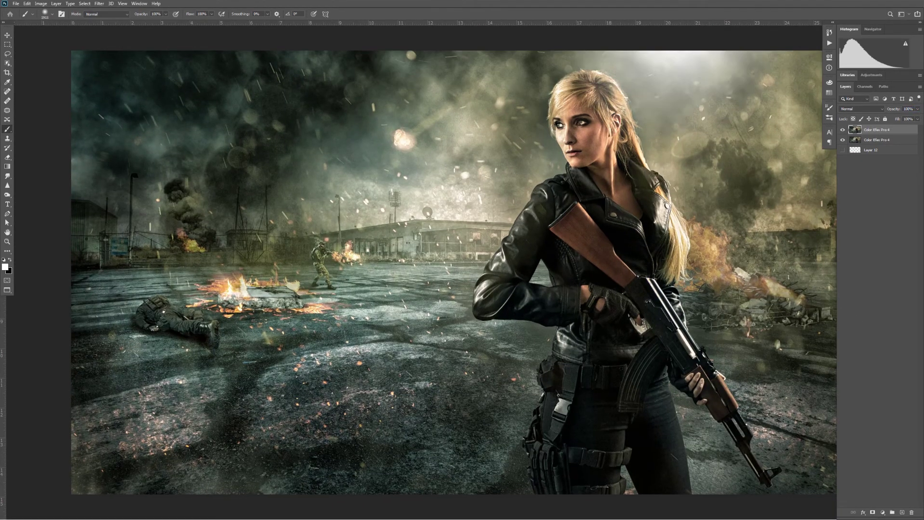
key(ctrl+z)
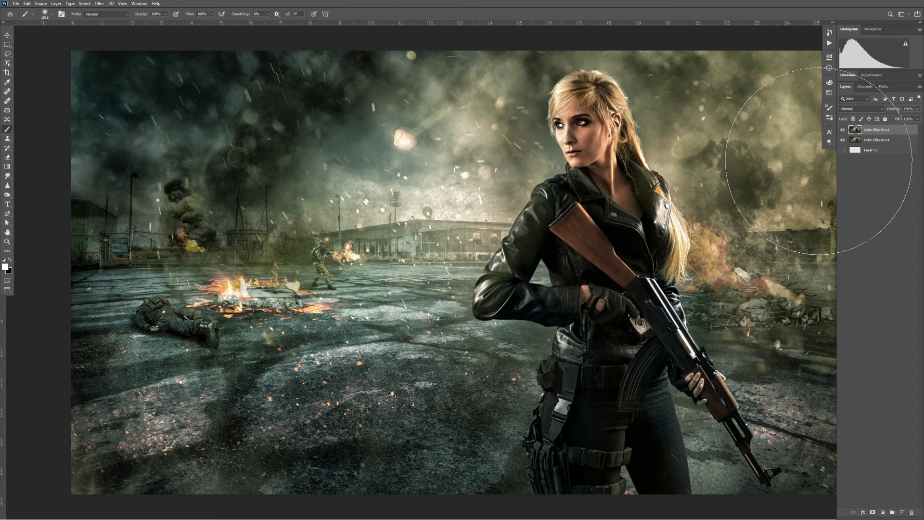
key(ctrl+plus)
key(ctrl+plus)
key(ctrl+plus)
key(ctrl+minus)
key(ctrl+minus)
key(ctrl+minus)
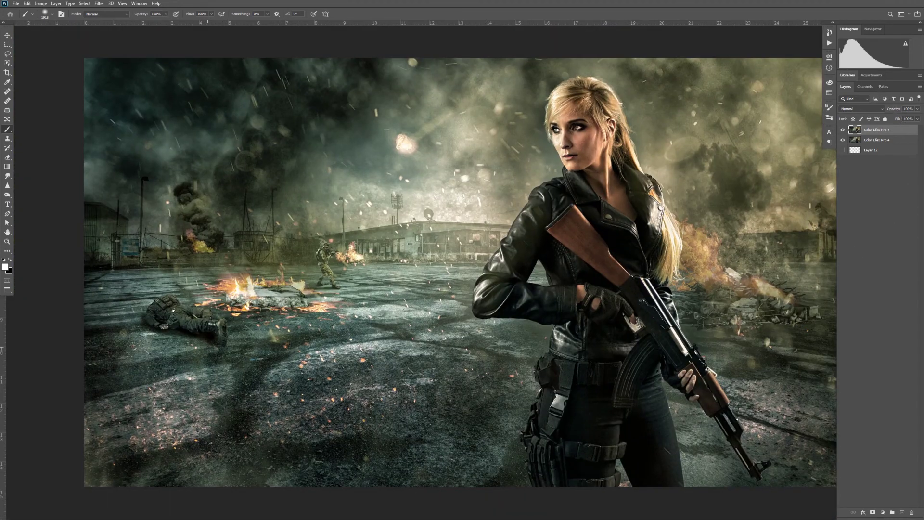
- Save a JPEG copy as apocalypse.jpg at Maximum quality 12 with Baseline Optimized format
key(ctrl+shift+s)
click(140, 438)
key(j)
key(Return)
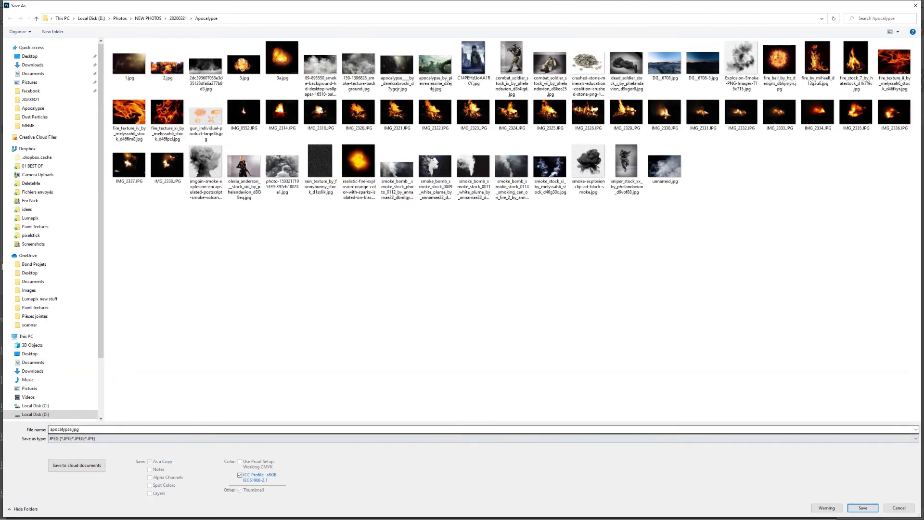
key(Return)
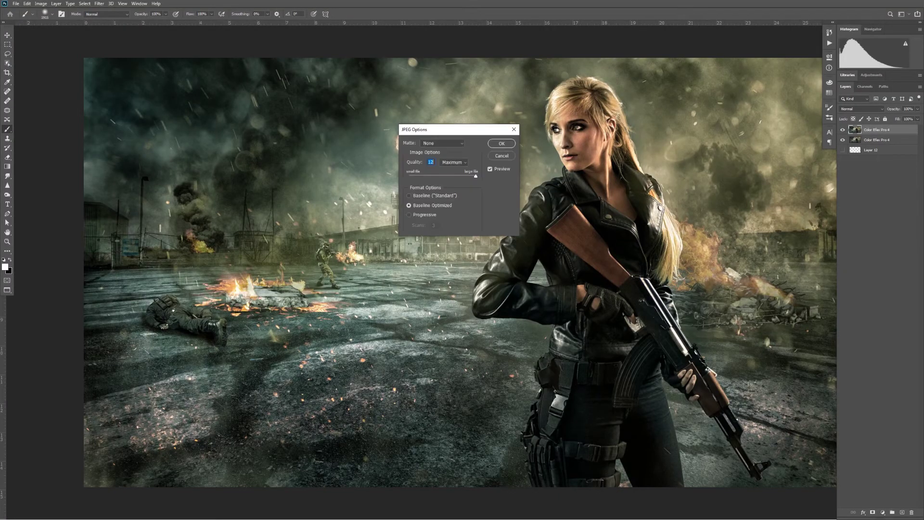
key(Return)
key(alt+Tab)
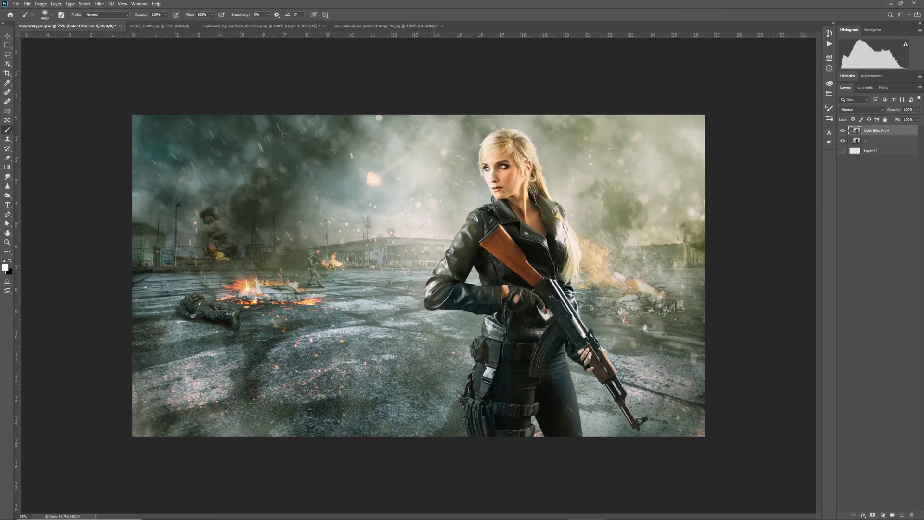
- Duplicate the Color Efex Pro 4 layer and darken the copy with a downward-bent RGB curve in Curves
key(ctrl+j)
key(ctrl+m)
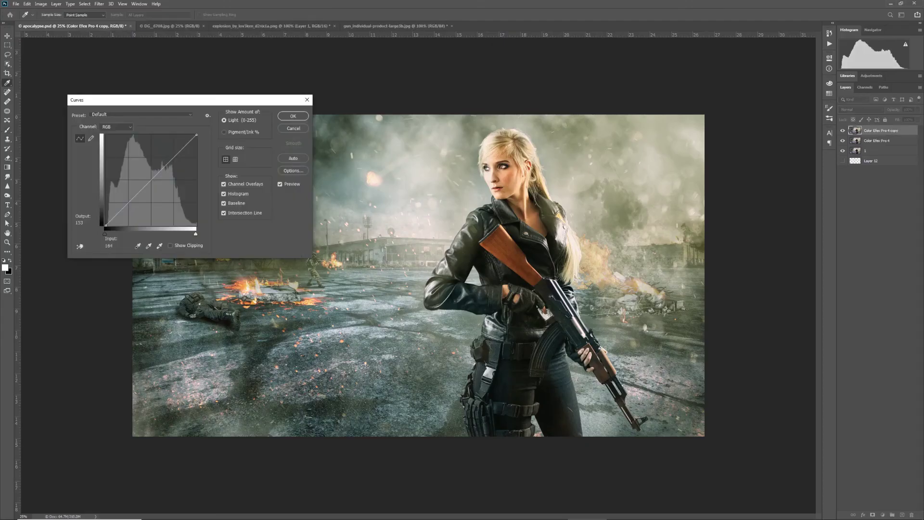
drag(161, 170, 155, 203)
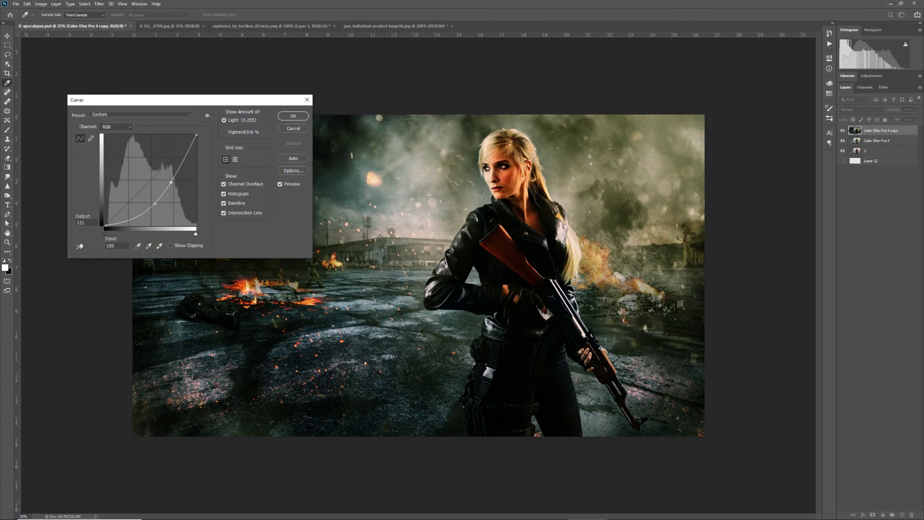
click(292, 116)
key(b)
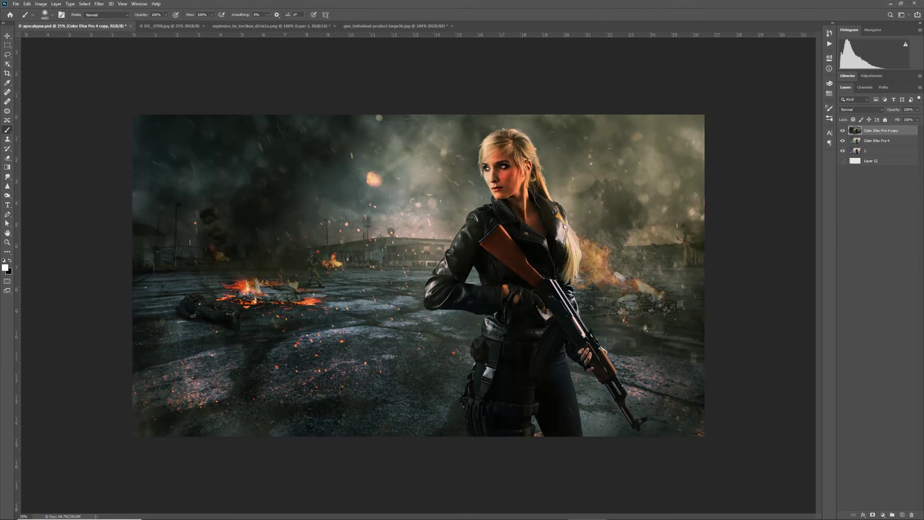
- Add a mask to the darkened layer and paint out the darkening around the fires and soldiers in the background
click(873, 514)
mouse_move(241, 283)
mouse_down()
mouse_move(159, 283)
mouse_move(313, 260)
mouse_up()
mouse_move(374, 260)
mouse_down()
mouse_move(241, 282)
mouse_move(279, 332)
mouse_up()
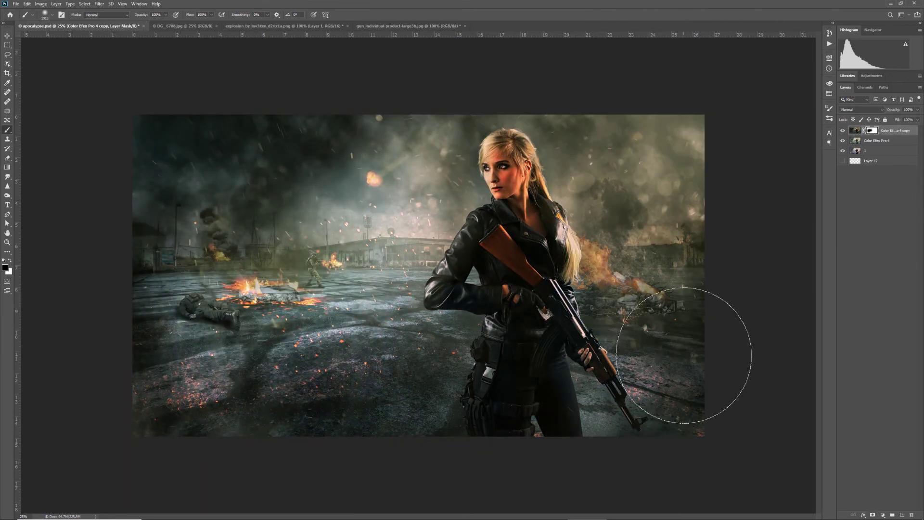
- Compare the image with and without the darkened layer, reduce that layer's opacity slightly and merge the visible layers
click(842, 131)
click(842, 130)
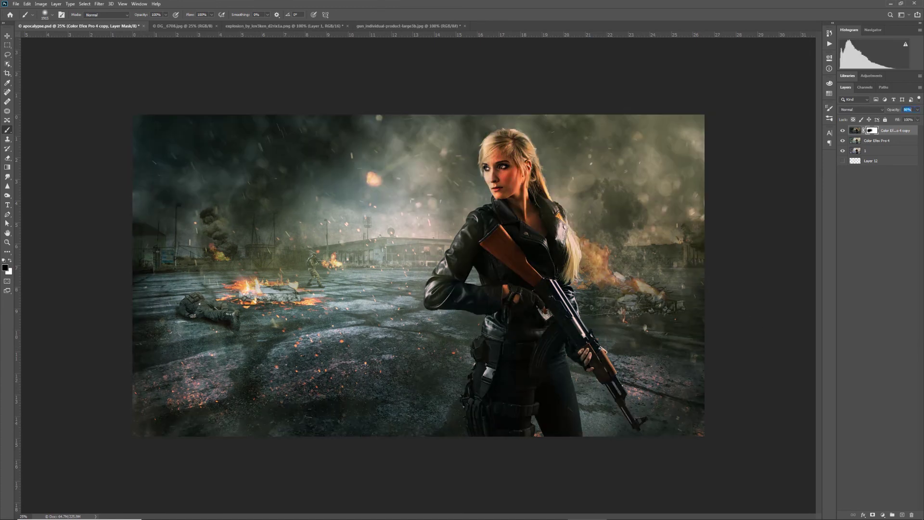
key(ctrl+shift+e)
key(x)
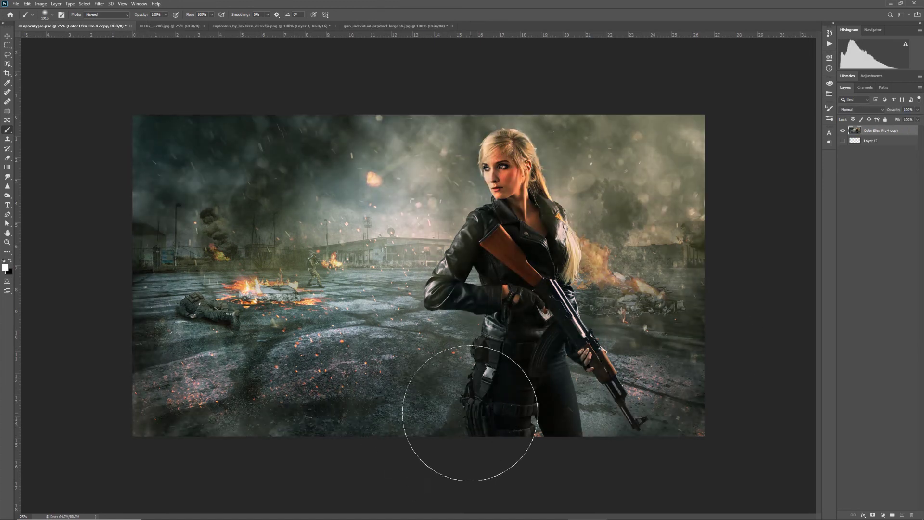
- Duplicate the merged layer, lower the Reds saturation to -57 with Hue/Saturation and merge the result down
key(ctrl+j)
key(ctrl+u)
click(694, 342)
click(688, 355)
drag(727, 383, 715, 382)
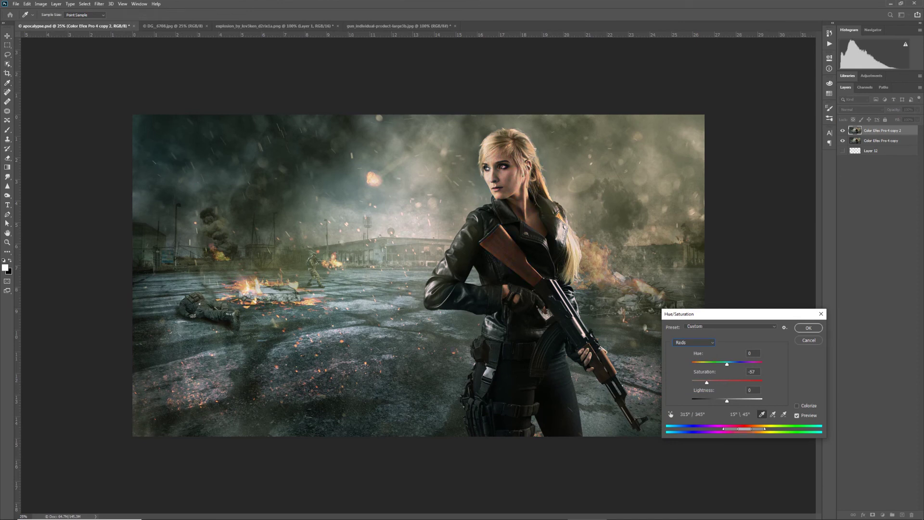
click(809, 327)
click(842, 130)
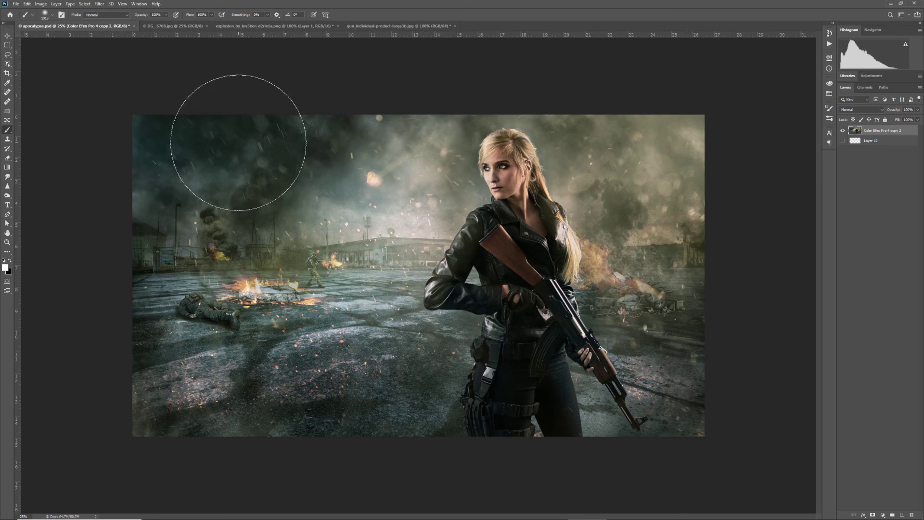
- Apply Color Efex Pro 4 Cross Processing with method Y06, comparing it with other methods, and merge the result
click(99, 4)
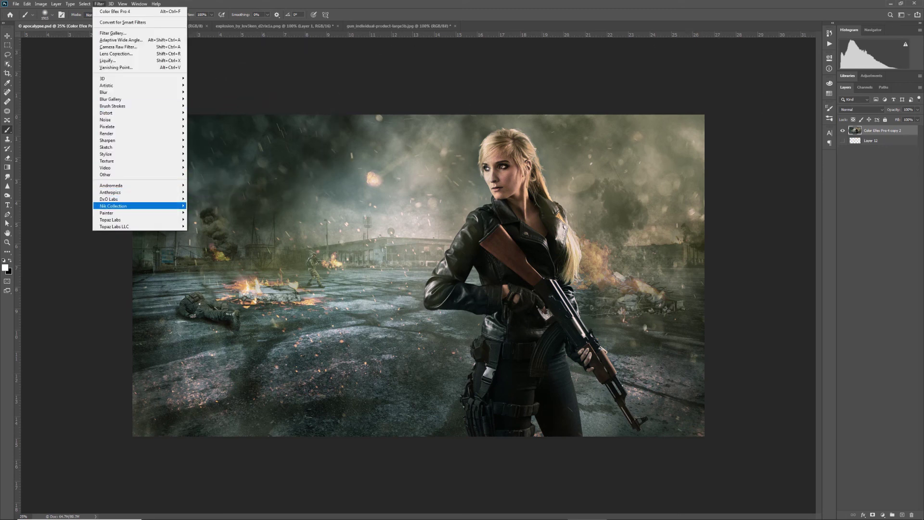
mouse_move(139, 206)
click(207, 220)
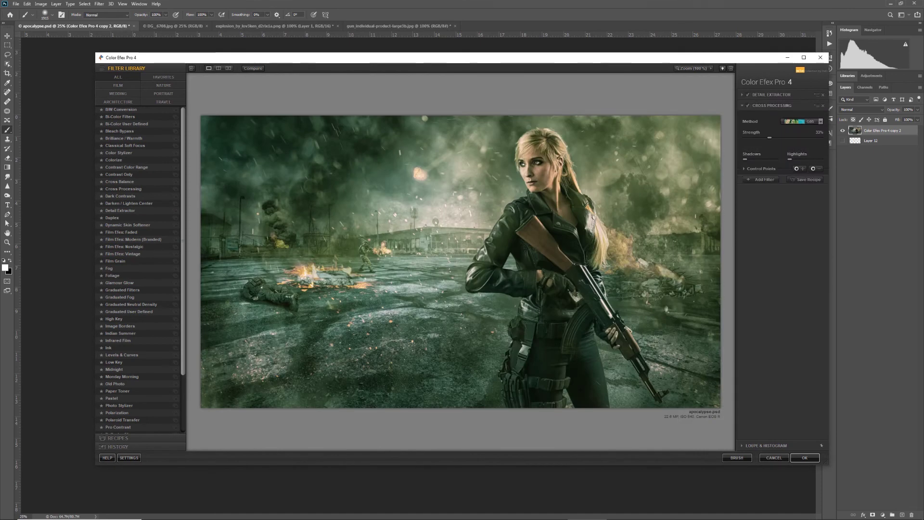
click(820, 121)
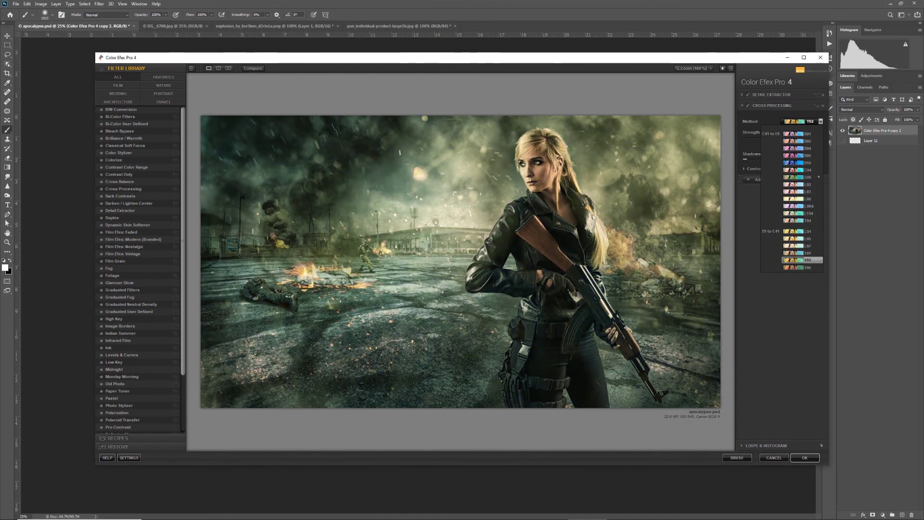
click(803, 267)
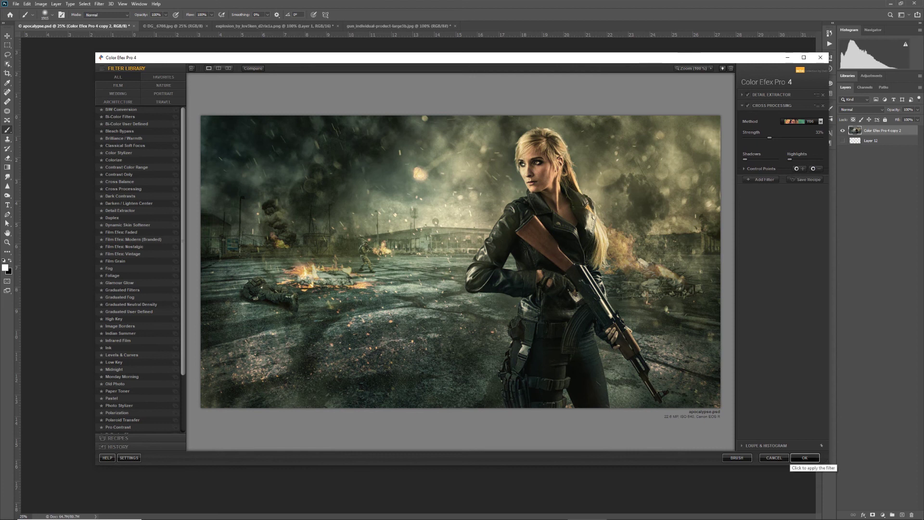
click(820, 121)
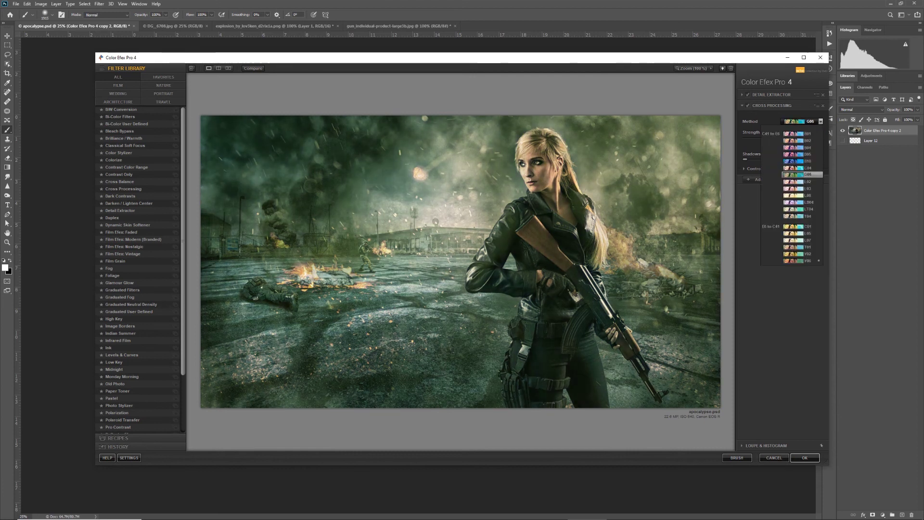
click(818, 260)
click(804, 457)
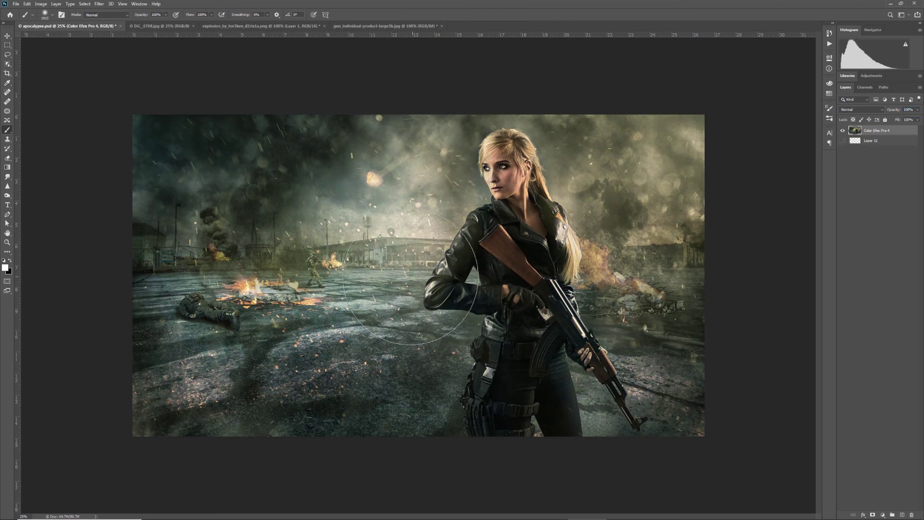
- Reopen Color Efex Pro 4 on the merged layer and find the contrast filters in its library
click(99, 3)
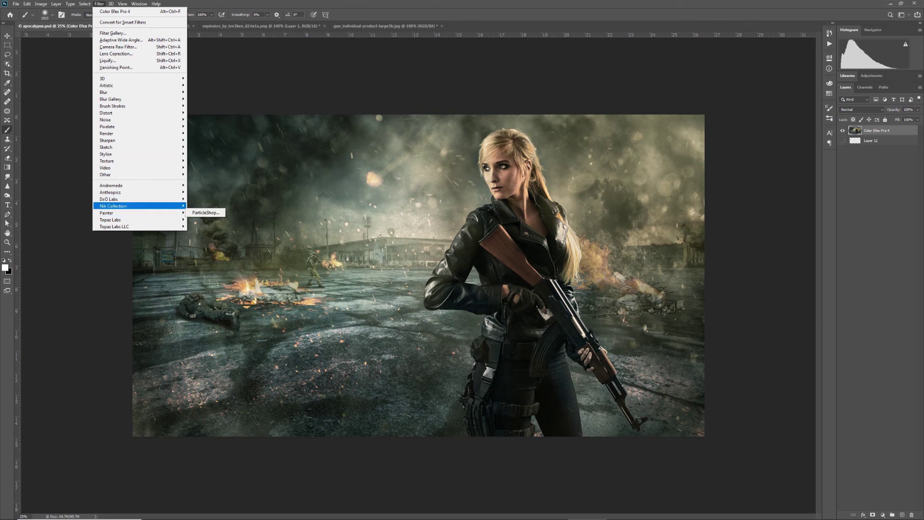
click(217, 211)
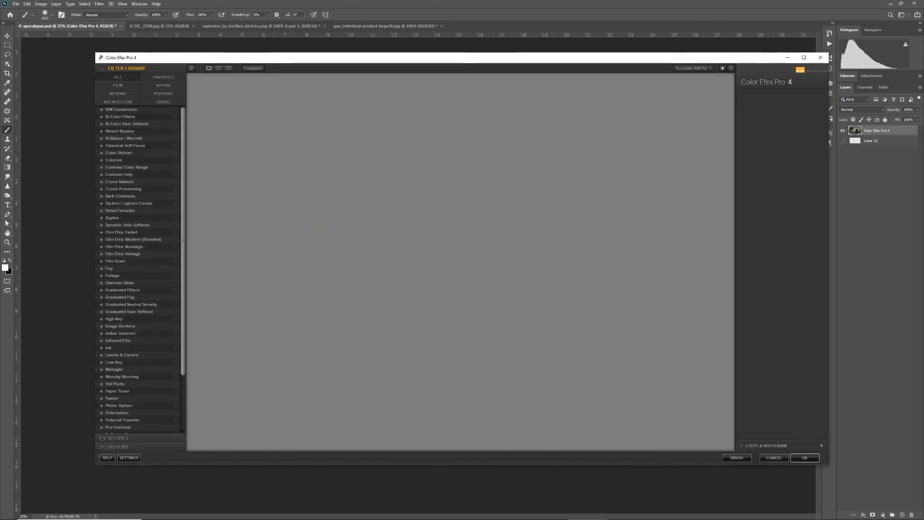
scroll(175, 358, down, 2)
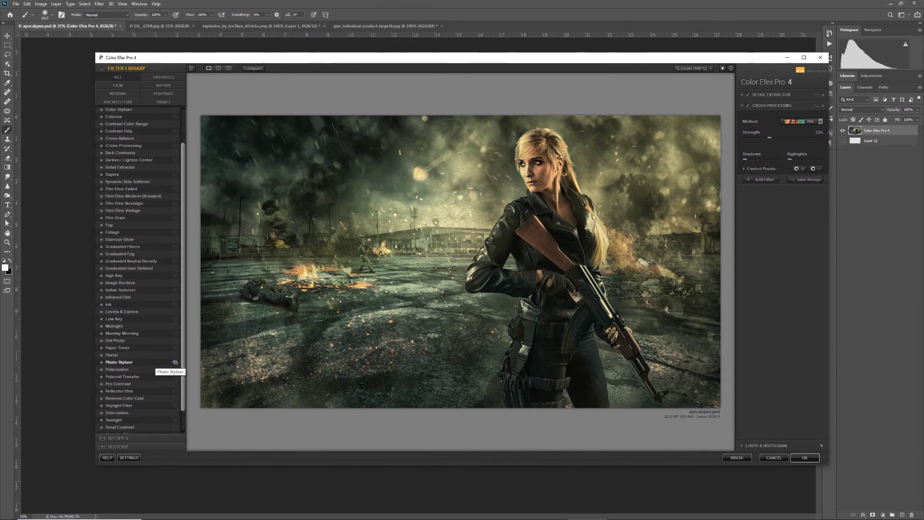
scroll(174, 363, down, 1)
- Try the Pro Contrast filter with raised contrast correction and dynamic contrast
click(173, 364)
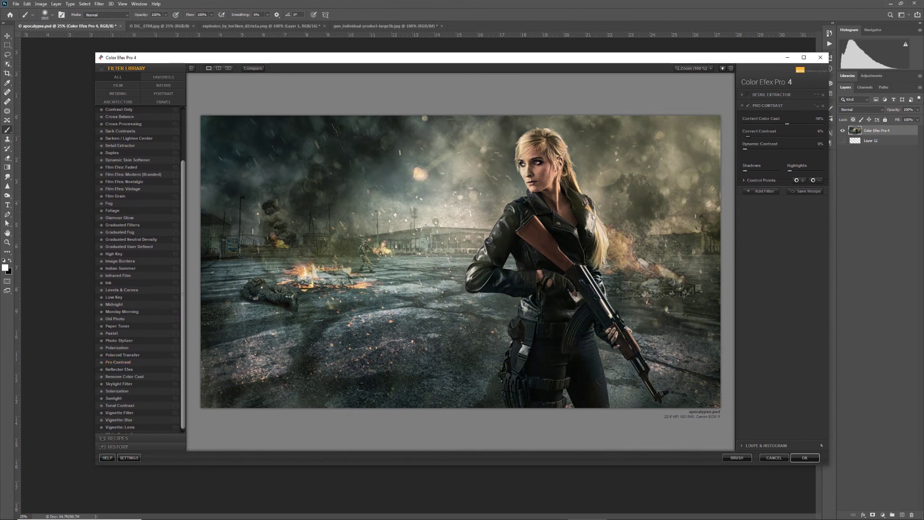
mouse_move(748, 137)
mouse_down()
mouse_move(774, 137)
mouse_move(759, 137)
mouse_up()
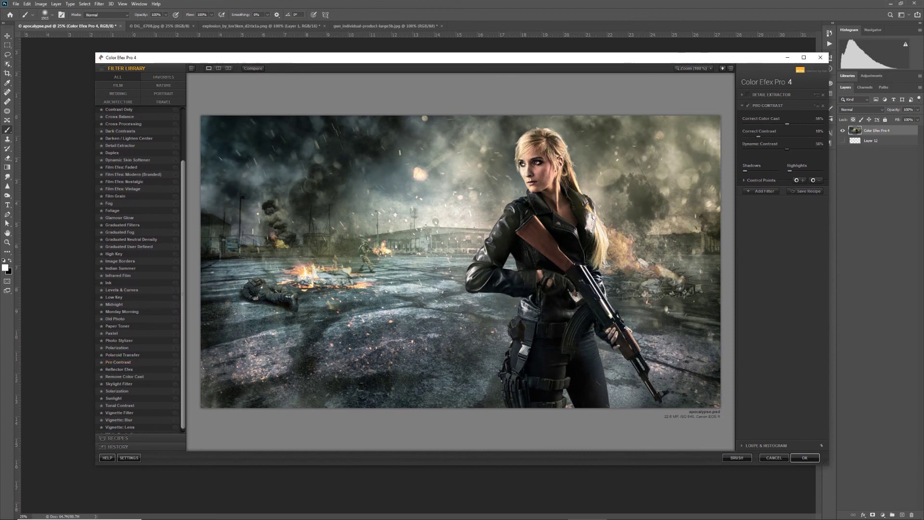
- Switch to the Tonal Contrast filter and set contrast to about 64% for highlights, 18% for midtones and 22% for shadows
scroll(120, 404, down, 1)
click(119, 400)
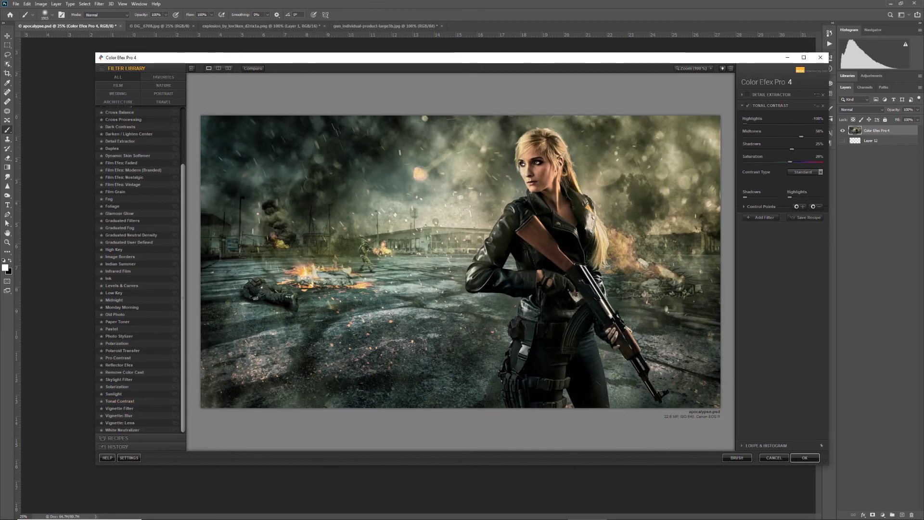
drag(766, 124, 791, 149)
click(736, 458)
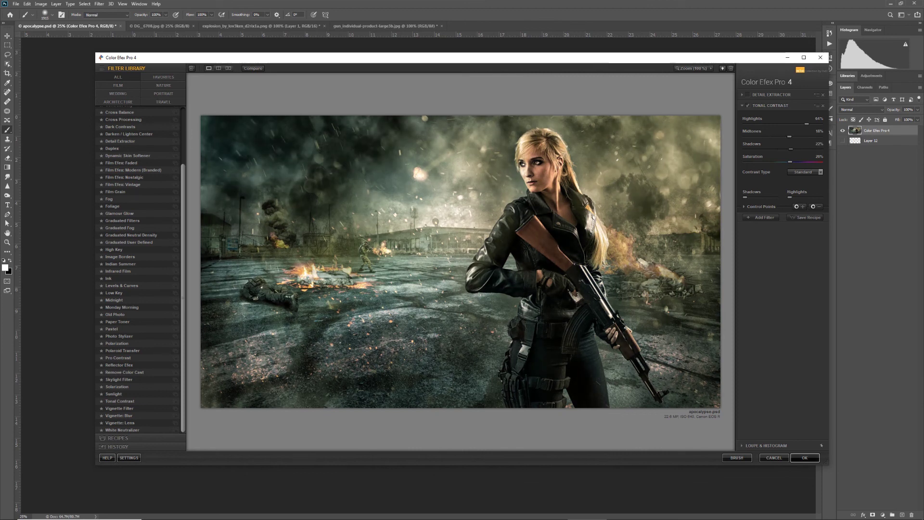